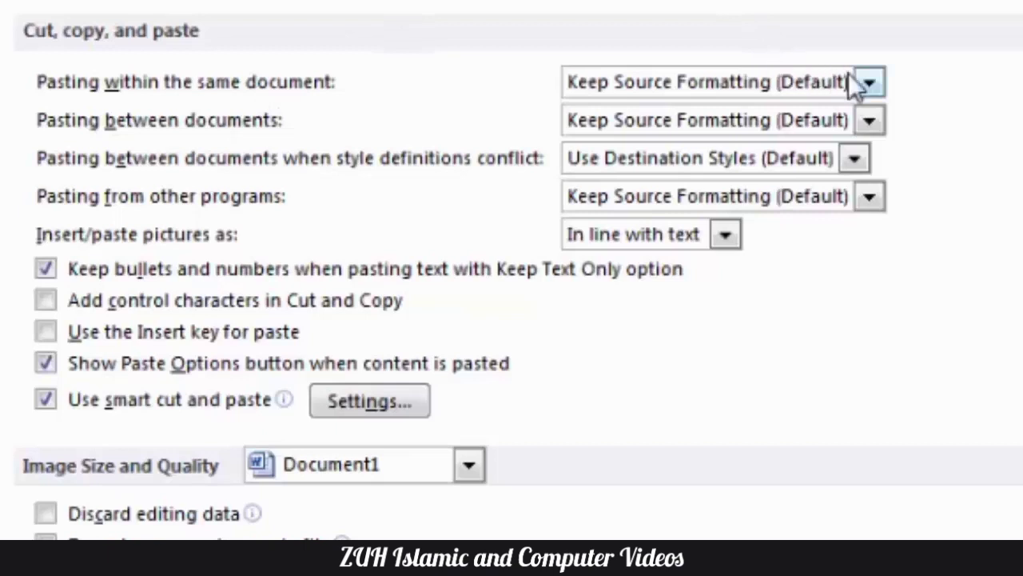
Step: Review the 'Pasting within the same document' choices without changing them and close Word Options
click(868, 82)
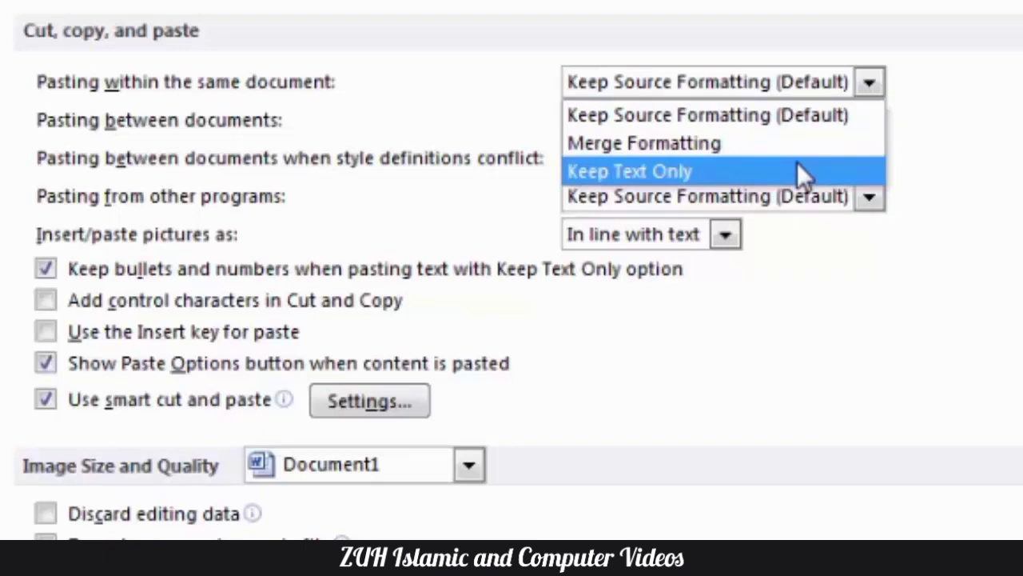
key(Escape)
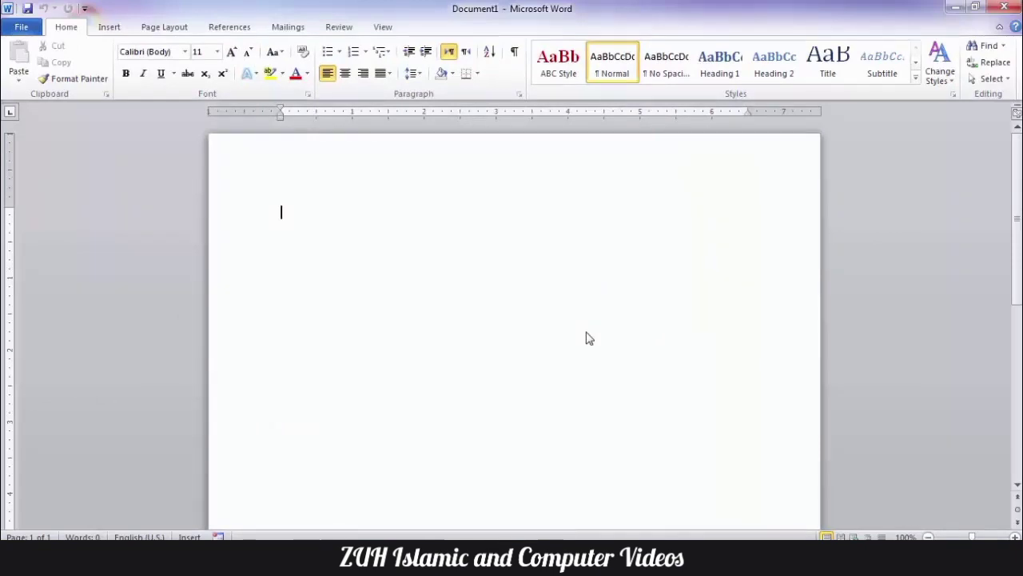
Step: Insert sample text with =rand() and format the first paragraph as red italic Arial Black
text(=)
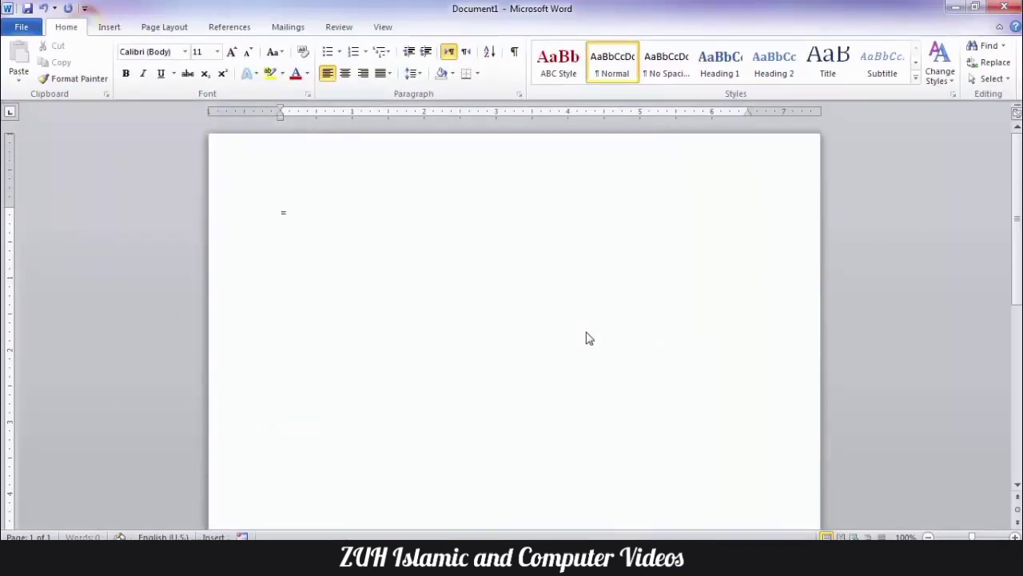
text(rand())
key(Return)
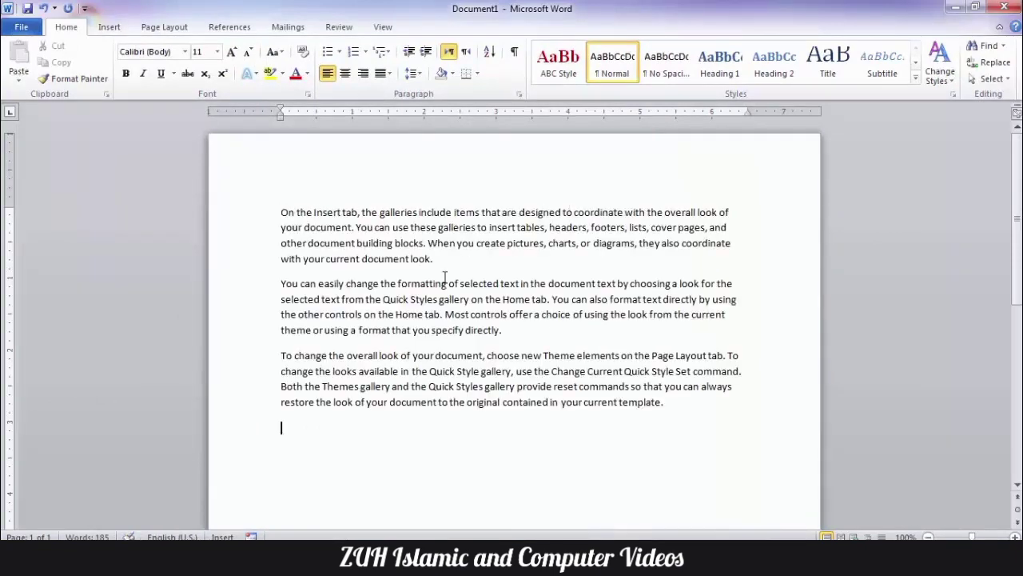
drag(445, 276, 242, 176)
click(184, 51)
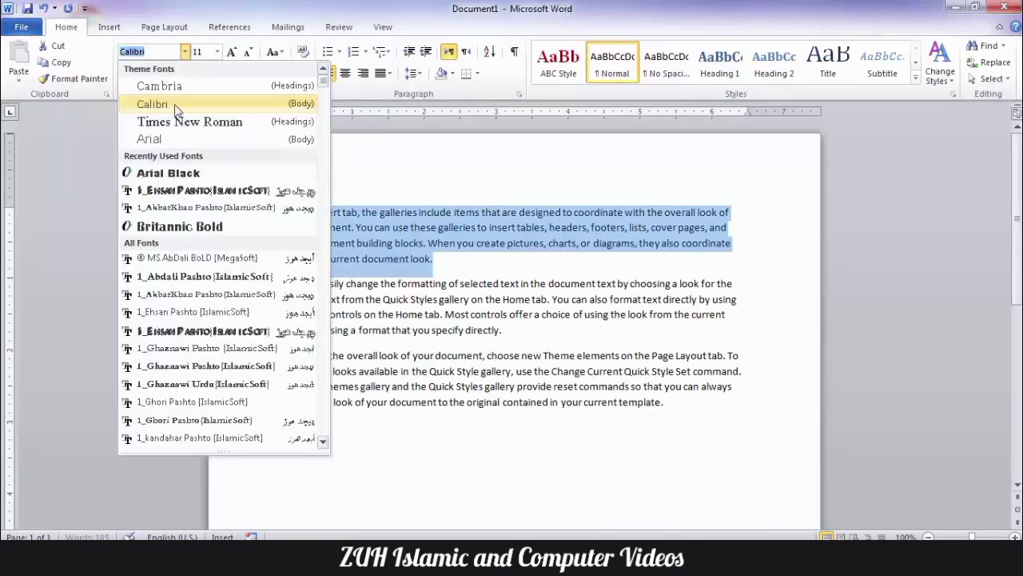
click(168, 173)
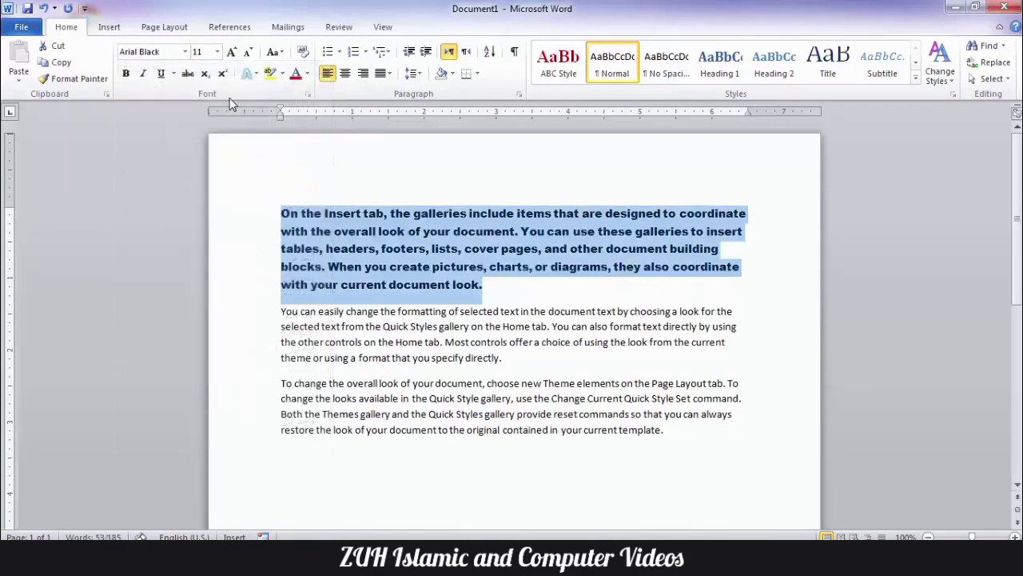
click(296, 72)
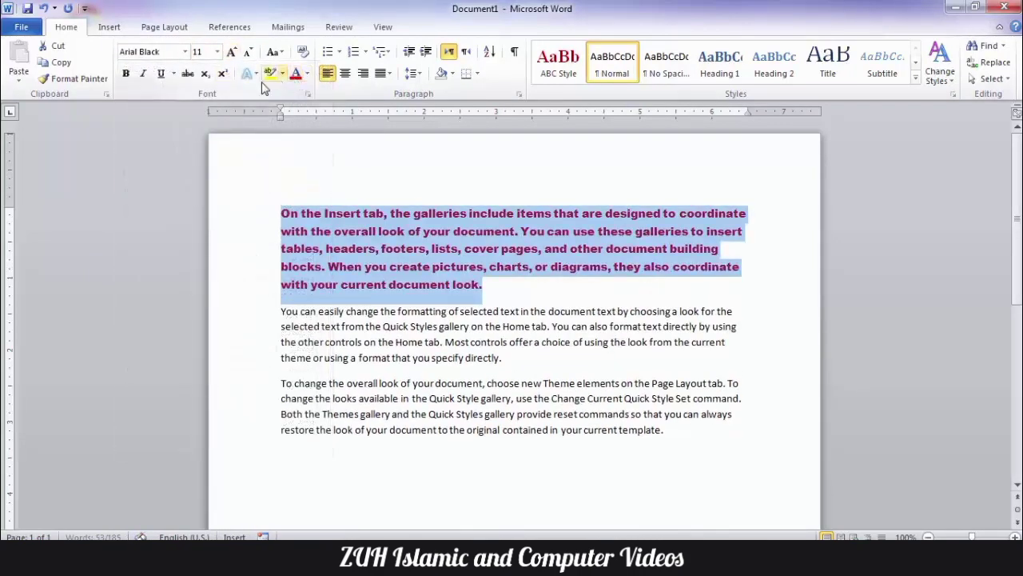
click(145, 74)
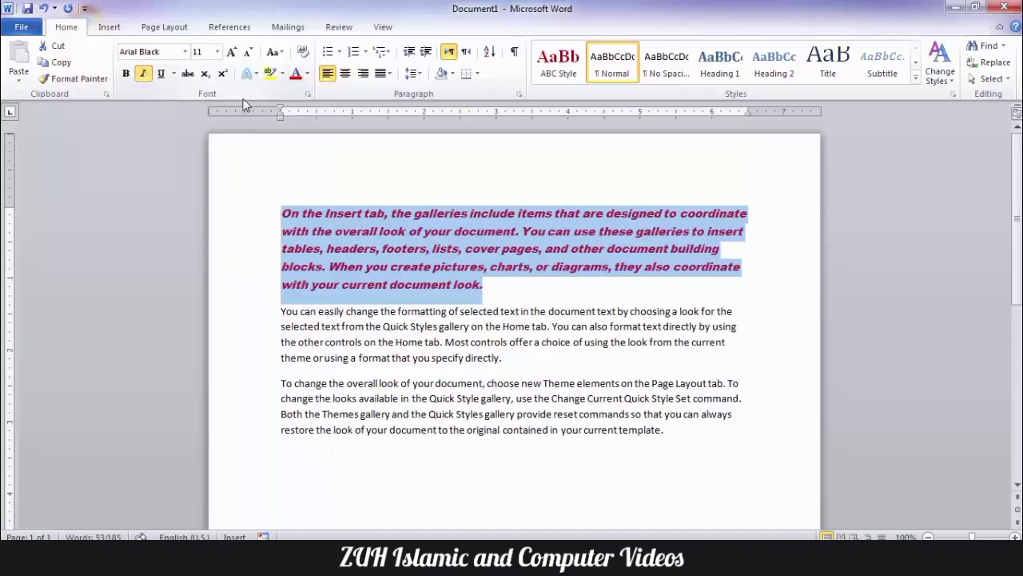
Step: Copy the formatted first paragraph and view the paste options on the empty line below
click(57, 71)
click(290, 454)
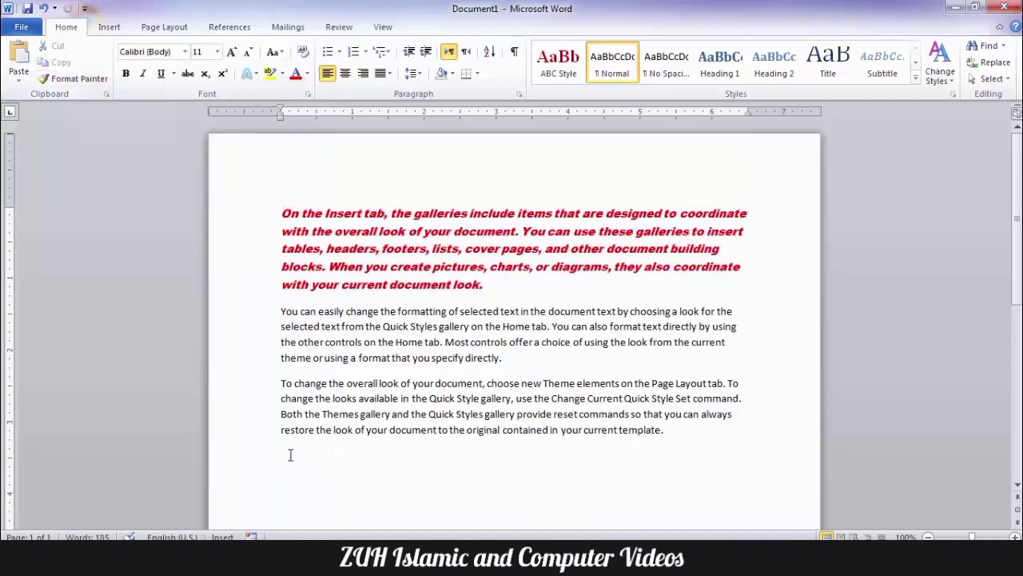
click(19, 78)
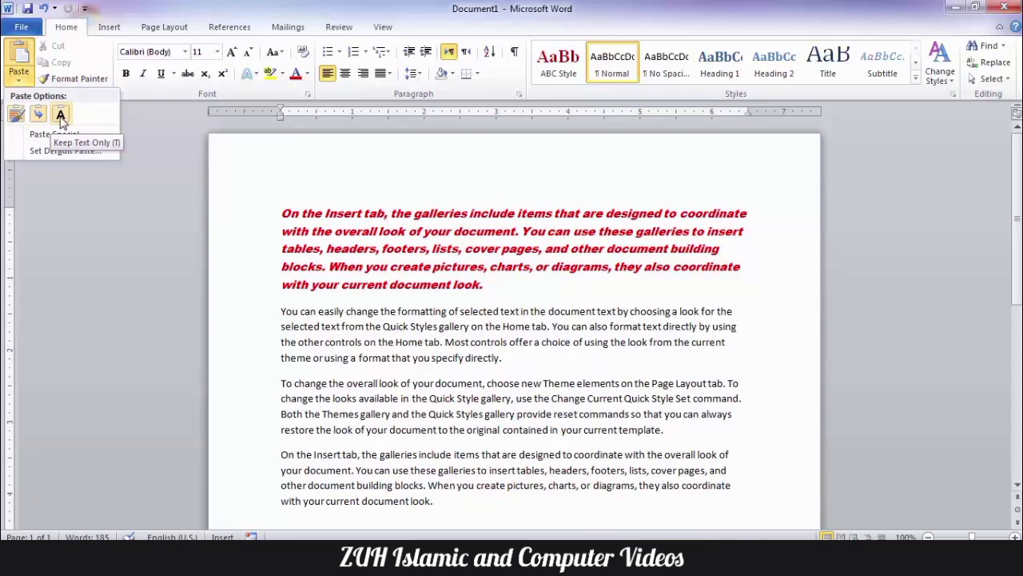
Step: Paste the red paragraph at the end of the text, undo the paste, and open Word Options
click(396, 229)
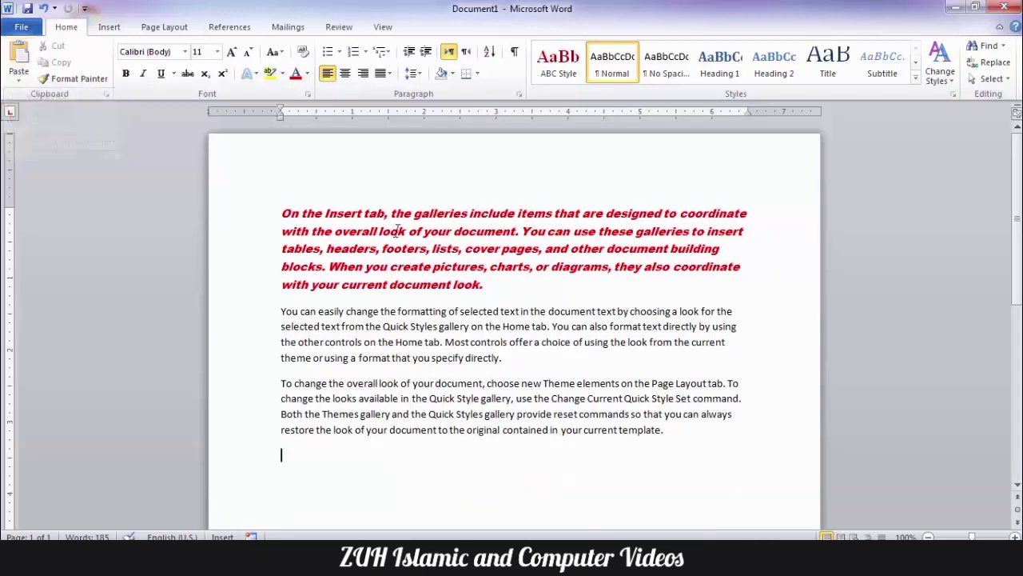
drag(497, 284, 253, 210)
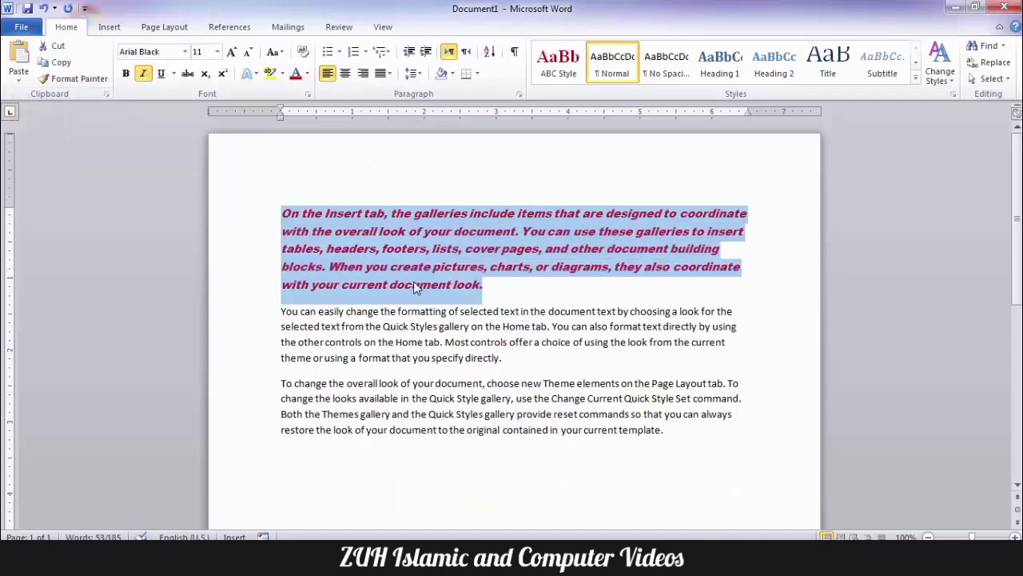
click(317, 458)
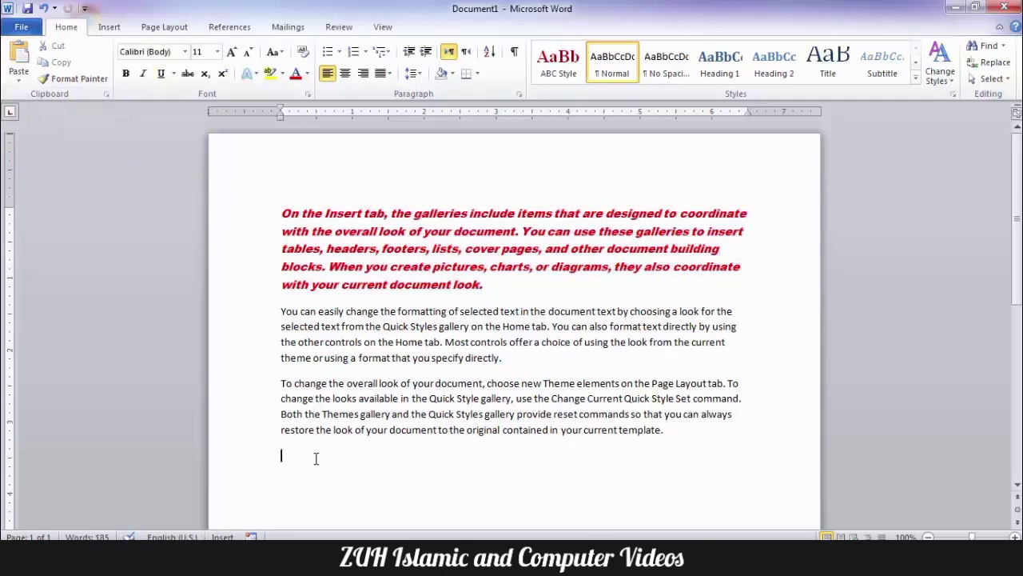
key(ctrl+v)
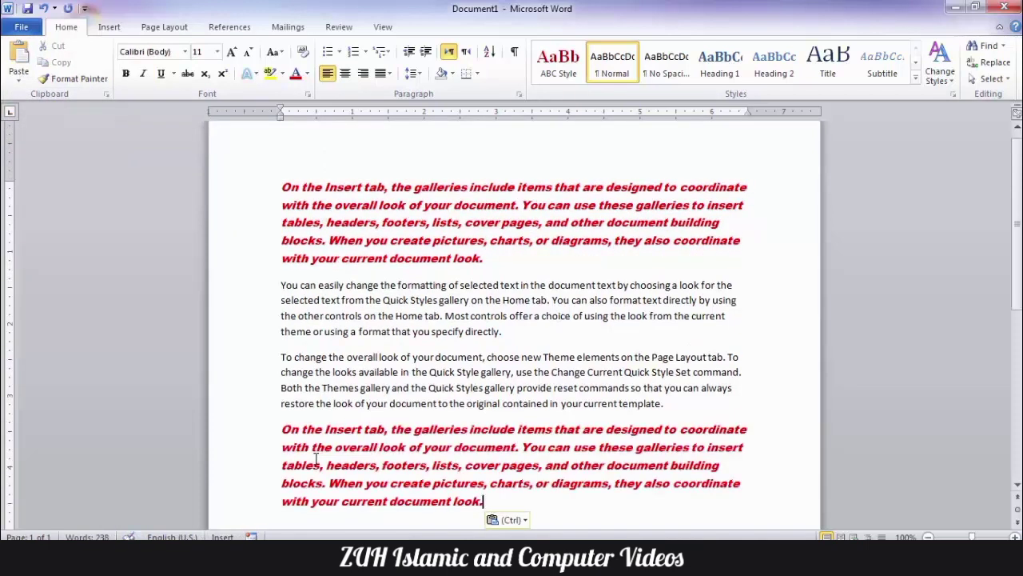
key(ctrl+z)
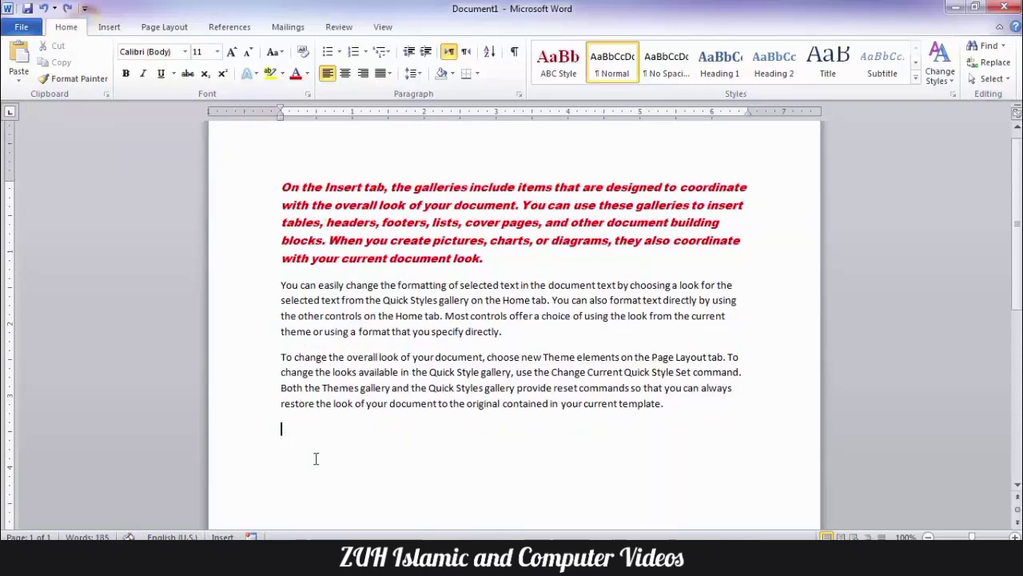
key(alt+t)
Step: Go to Word Options' Advanced page and scroll to the Cut, copy, and paste settings
key(o)
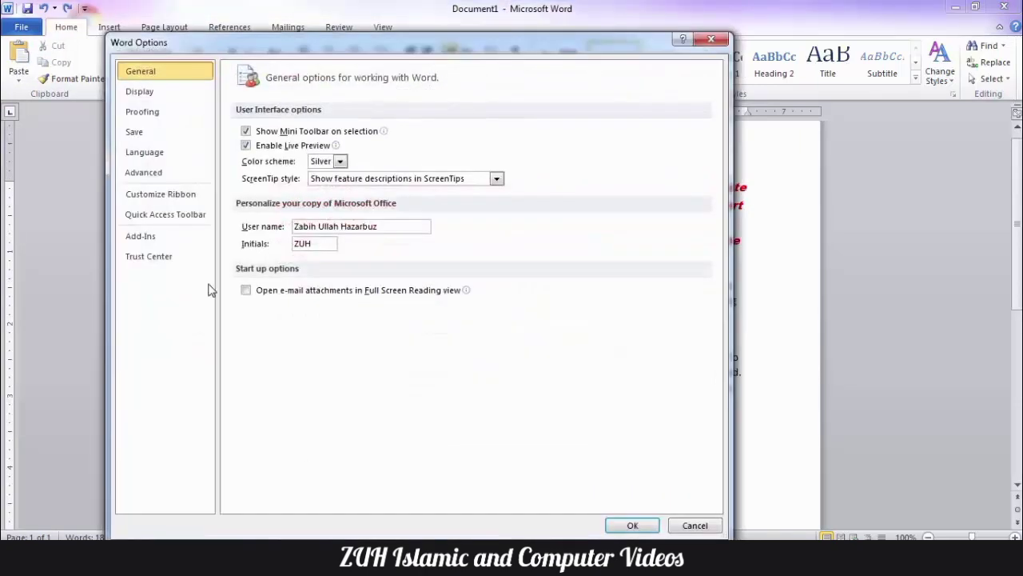
click(144, 172)
scroll(523, 234, down, 3)
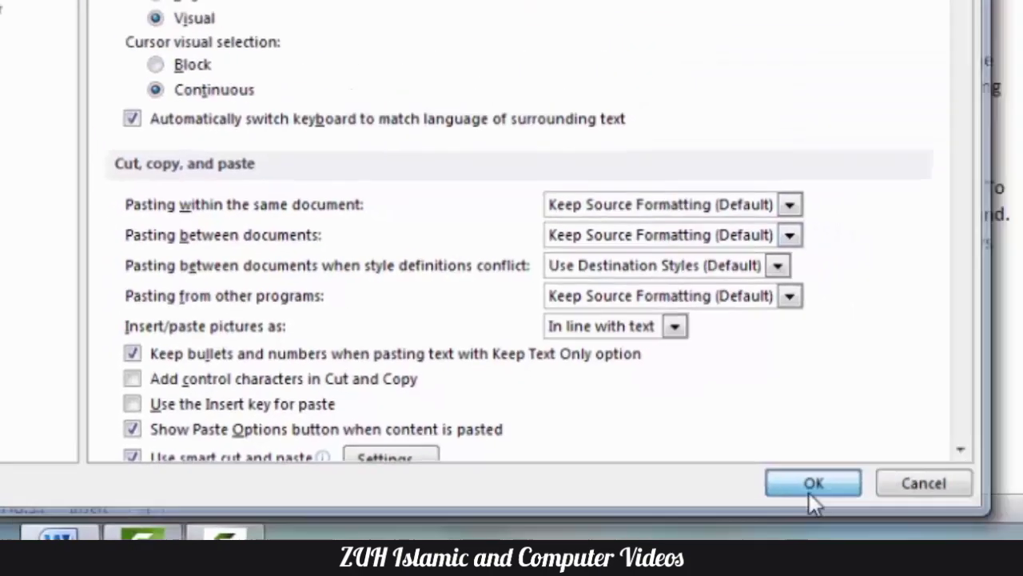
Step: Paste the red italic paragraph into a new Document2 with formatting kept, then return to Document1
click(956, 457)
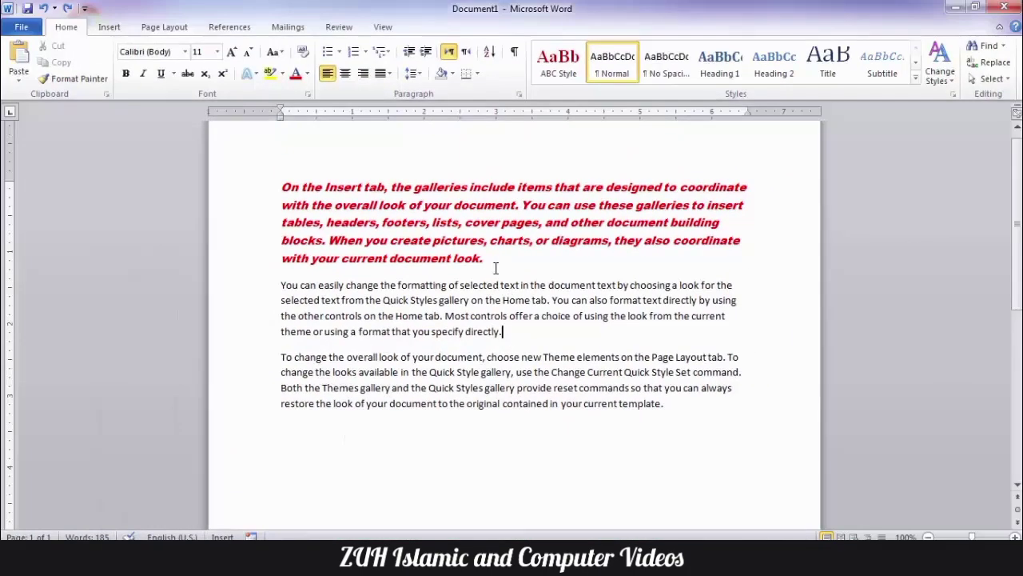
drag(496, 268, 235, 149)
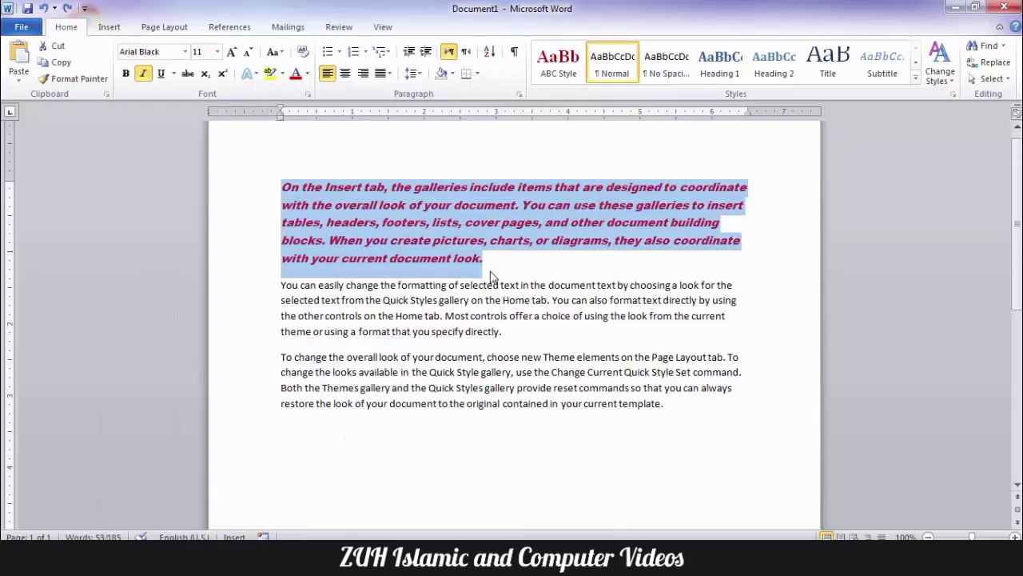
key(ctrl+n)
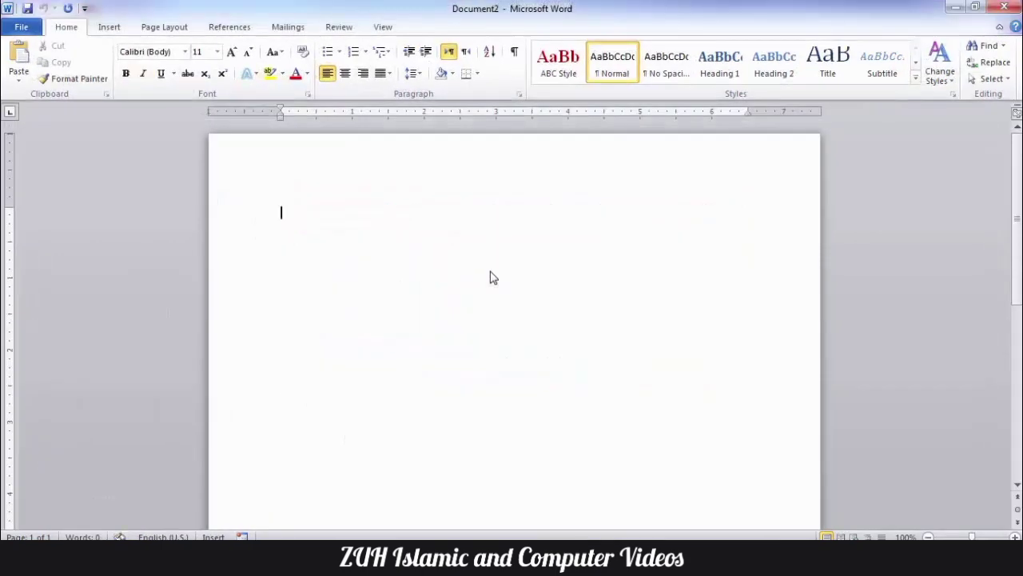
key(ctrl+v)
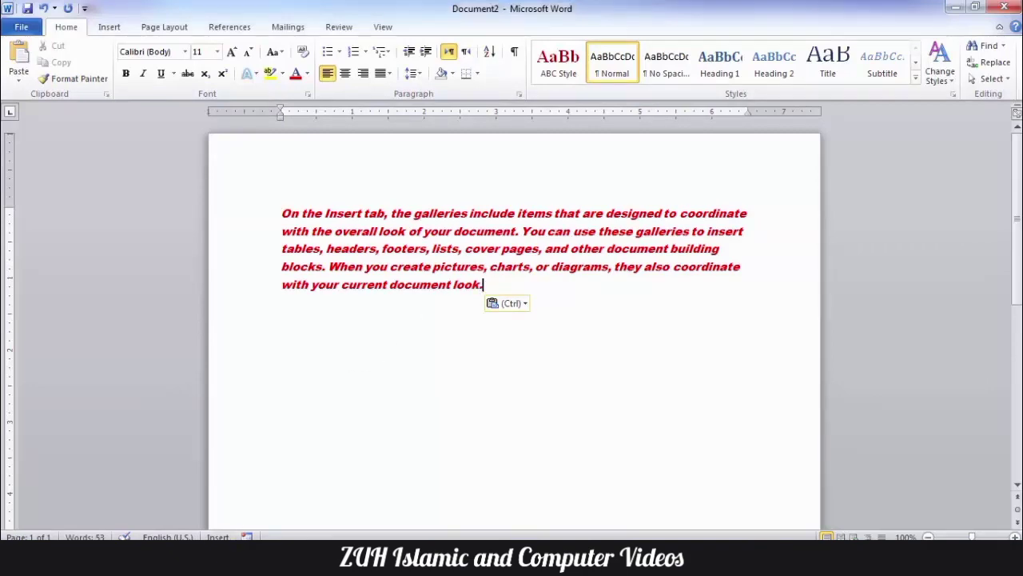
click(125, 484)
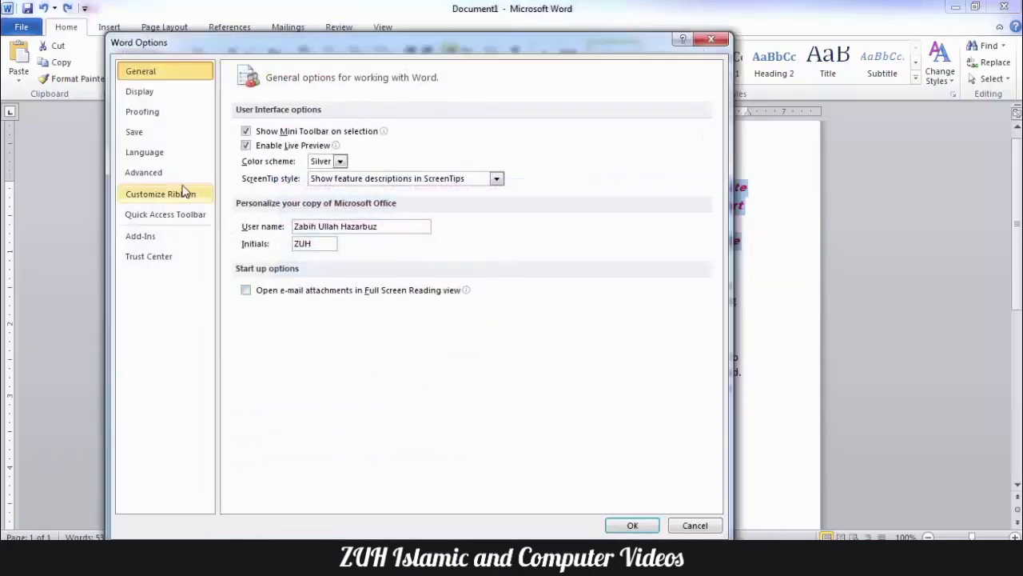
Step: Check the Advanced page's style-conflict pasting dropdown, leave it unchanged, and close Word Options
click(144, 171)
scroll(360, 288, down, 5)
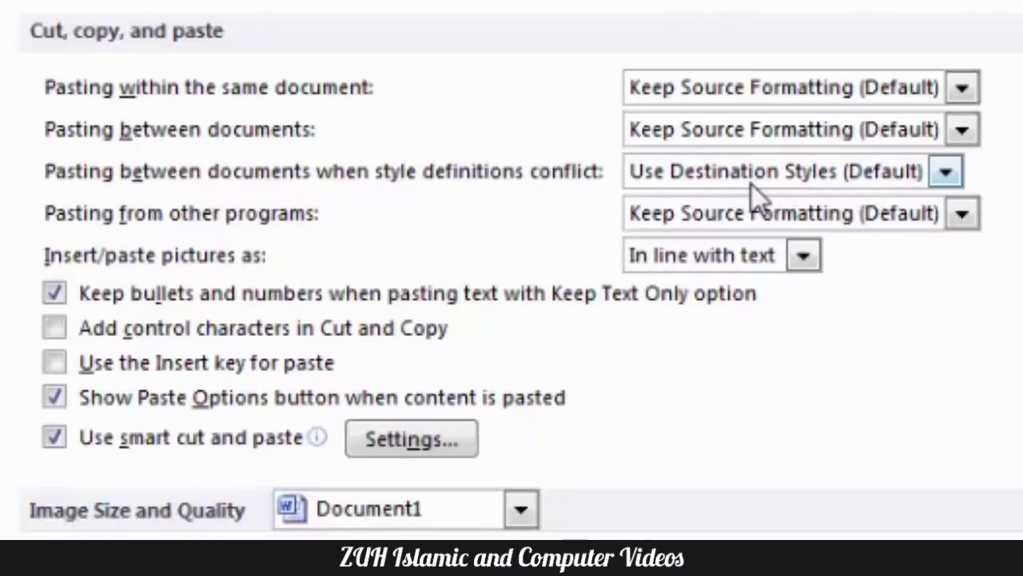
click(798, 177)
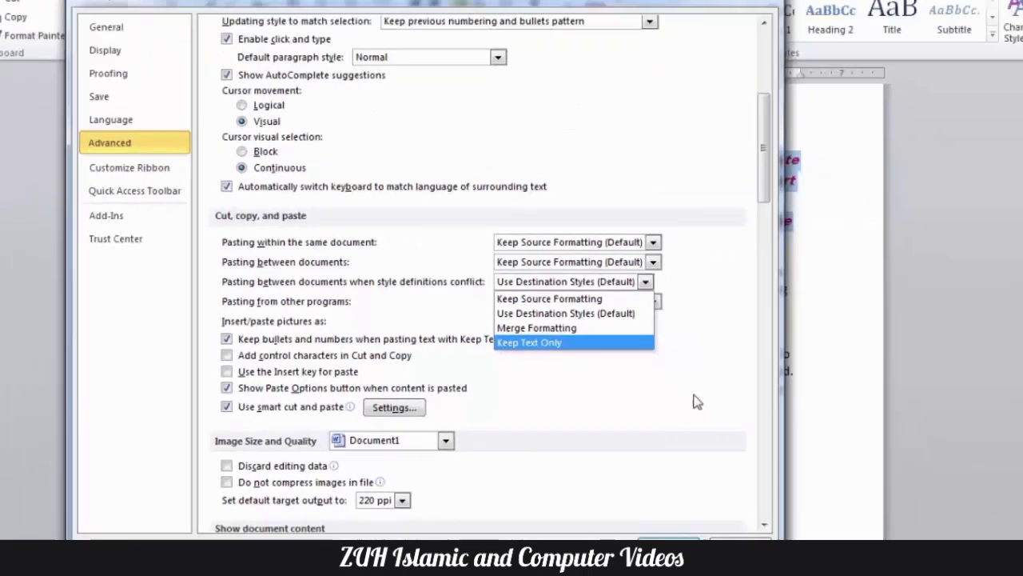
key(Escape)
key(Escape)
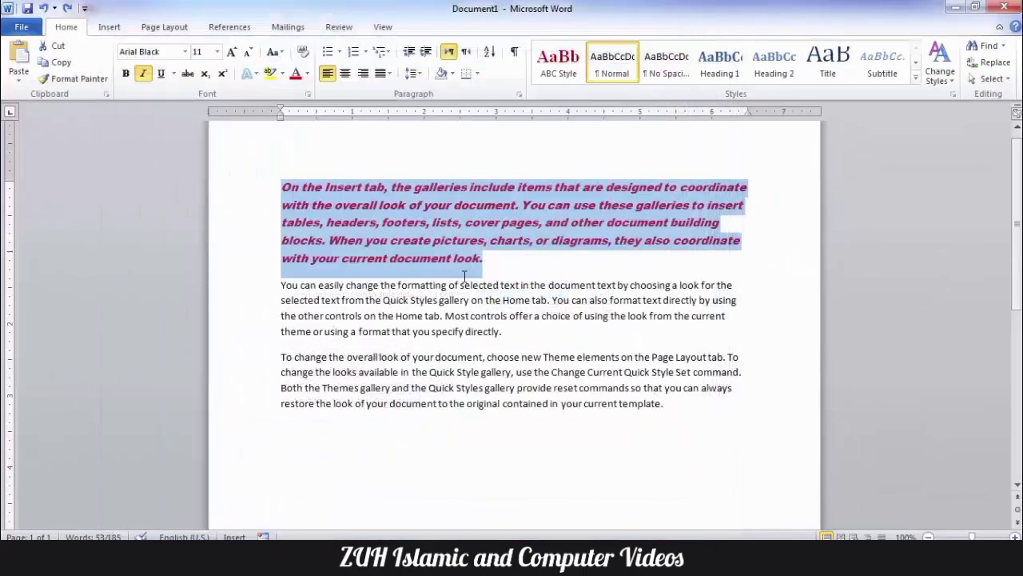
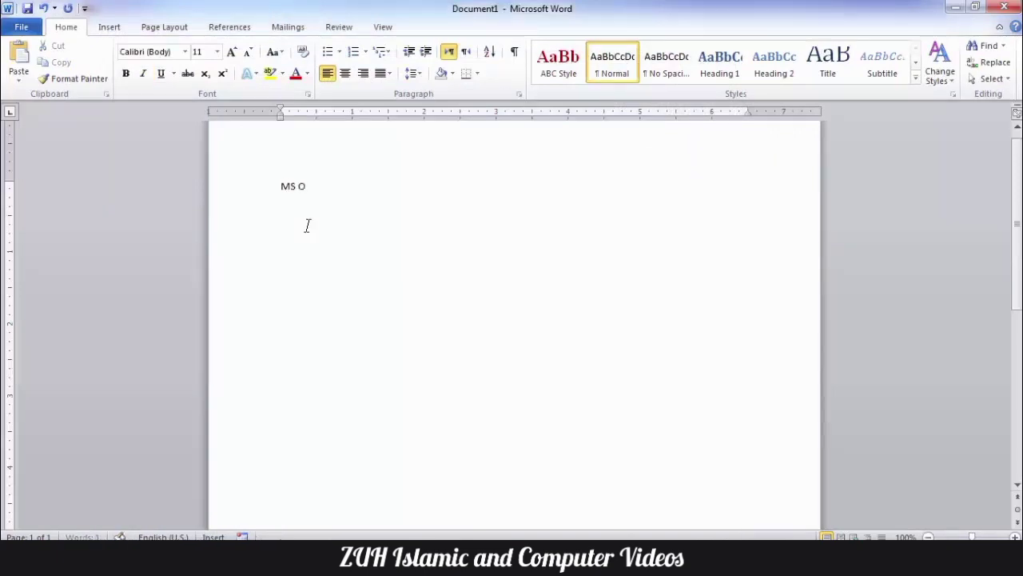
Step: Type the line 'MS Office 2010'
text(e 200)
key(BackSpace)
text(10)
Step: Make the line a Heading 1 at 16 pt, then bring Document2 forward
key(shift+Home)
key(ctrl+c)
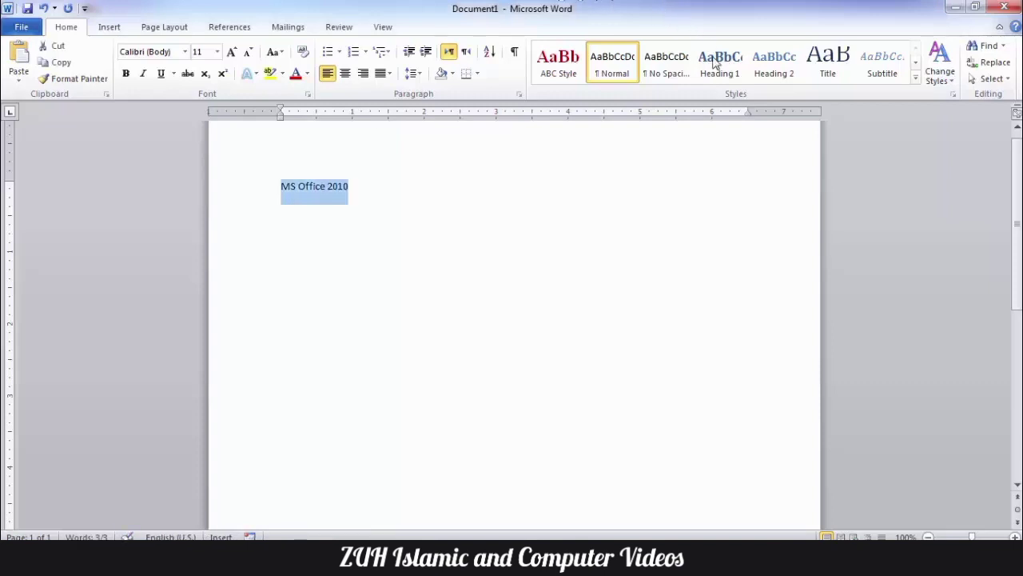
click(719, 64)
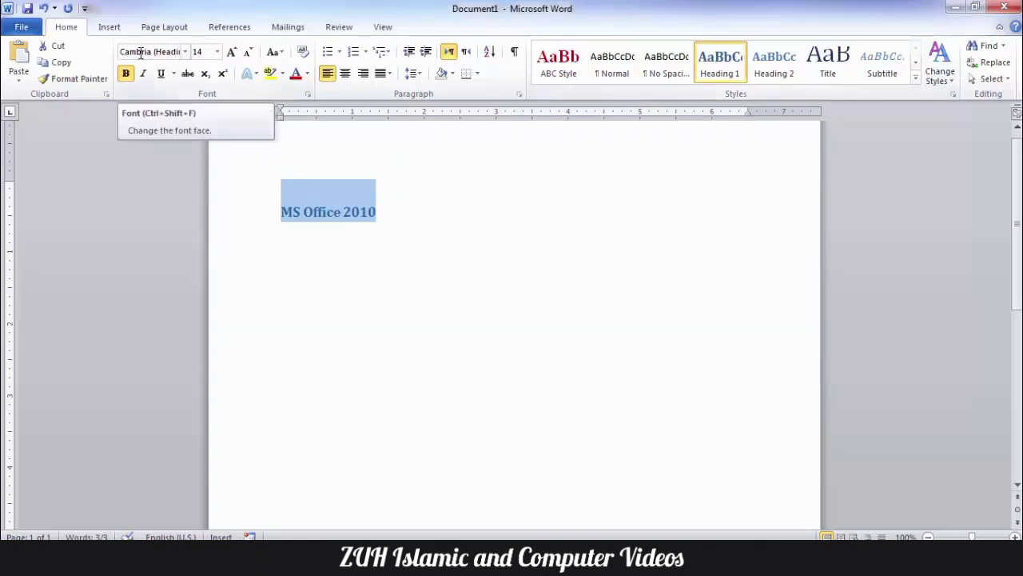
click(231, 52)
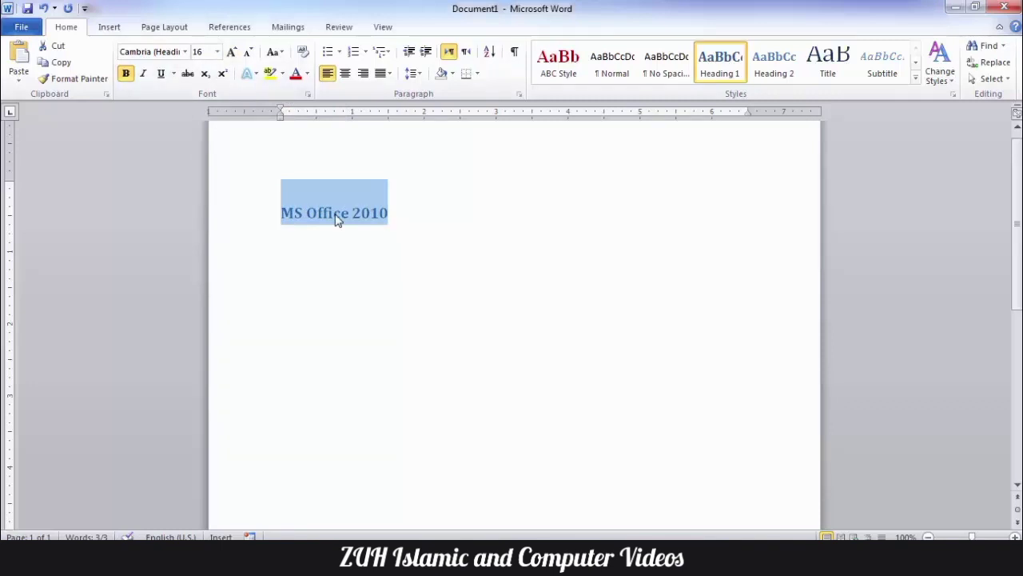
click(220, 554)
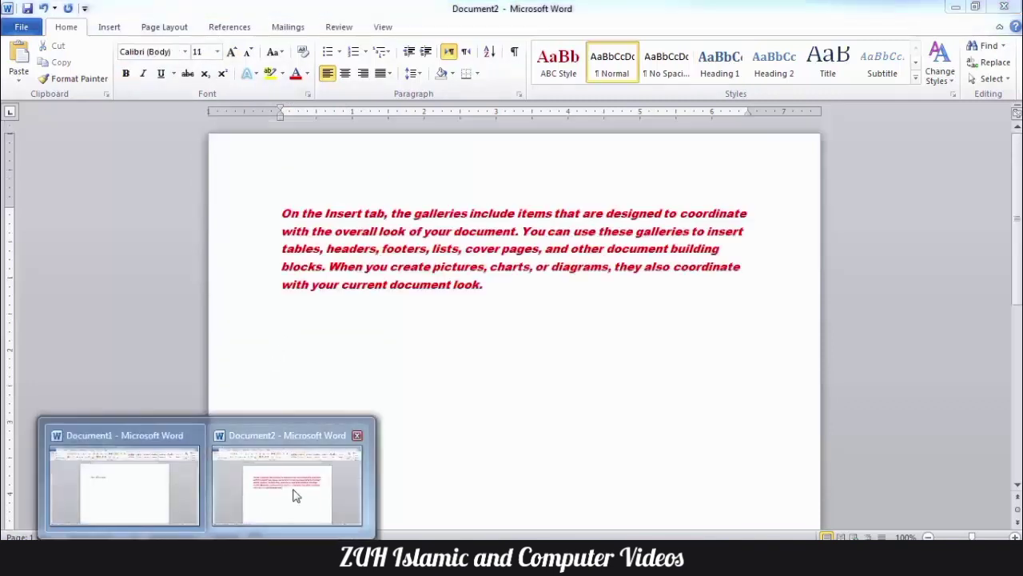
Step: Switch to Document2 and delete its red paragraph
click(293, 495)
key(ctrl+a)
key(Delete)
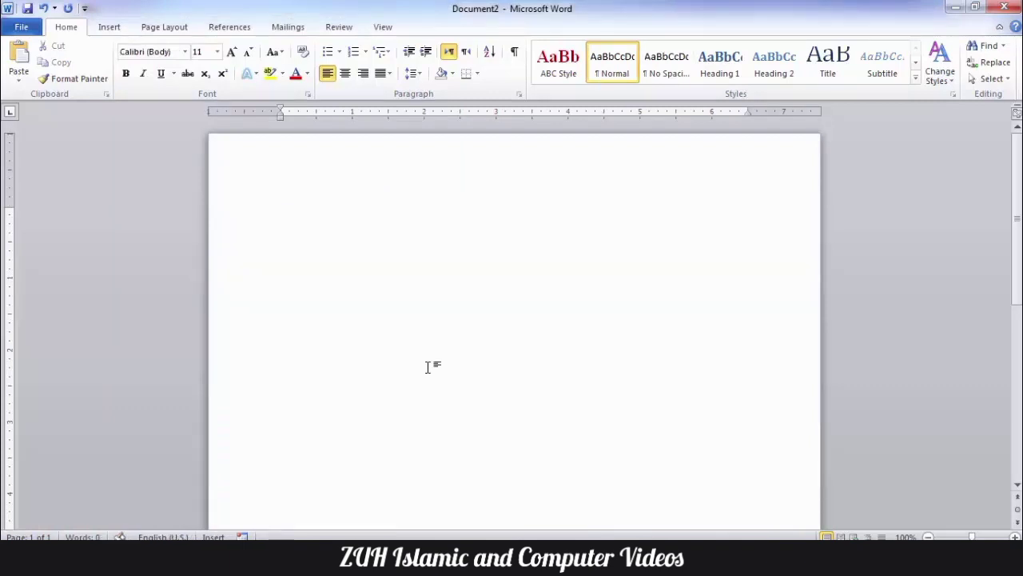
Step: Set the font to Times New Roman 12 and paste 'MS Office 2010' as plain text
click(185, 53)
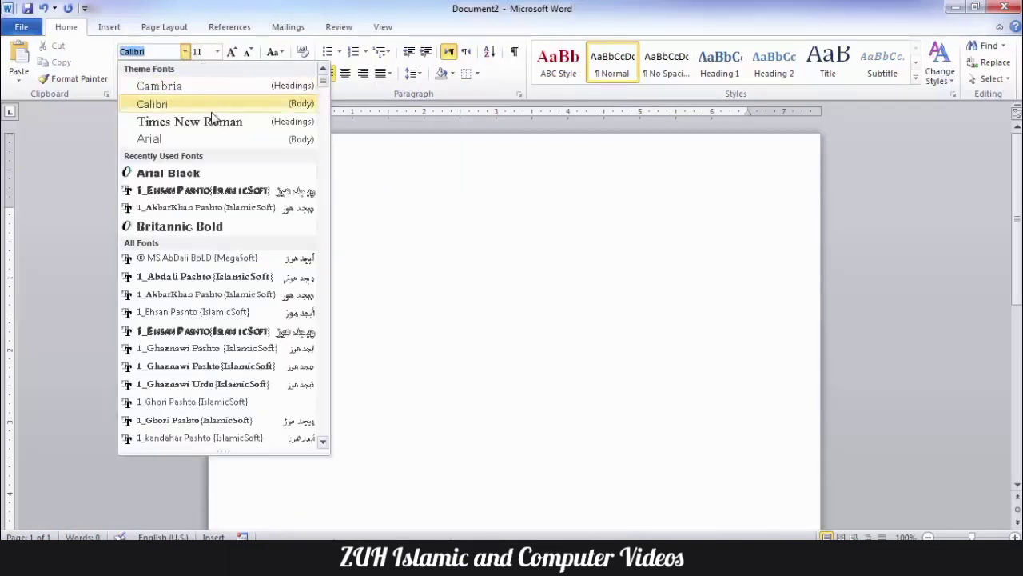
click(292, 124)
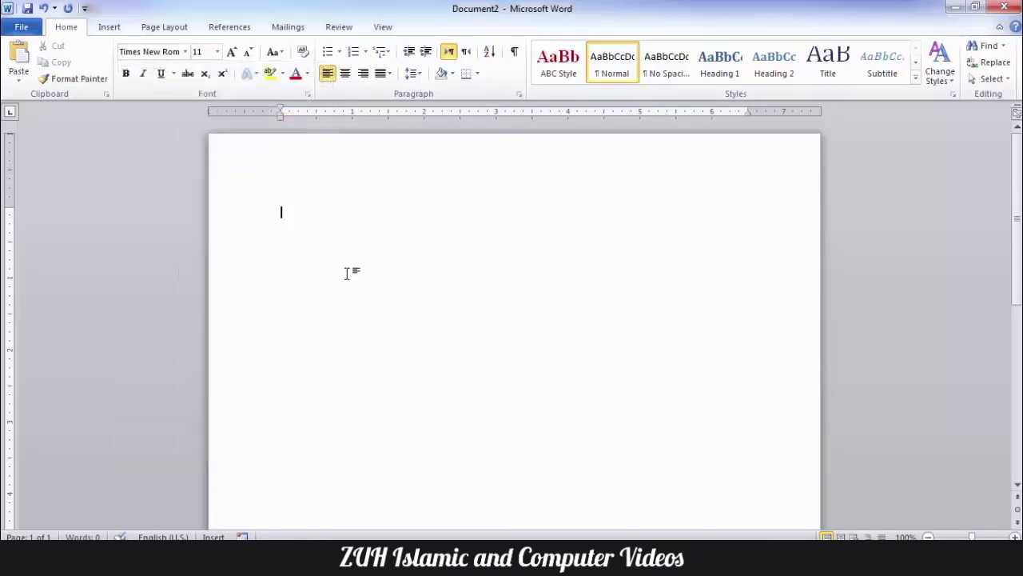
click(232, 52)
key(ctrl+v)
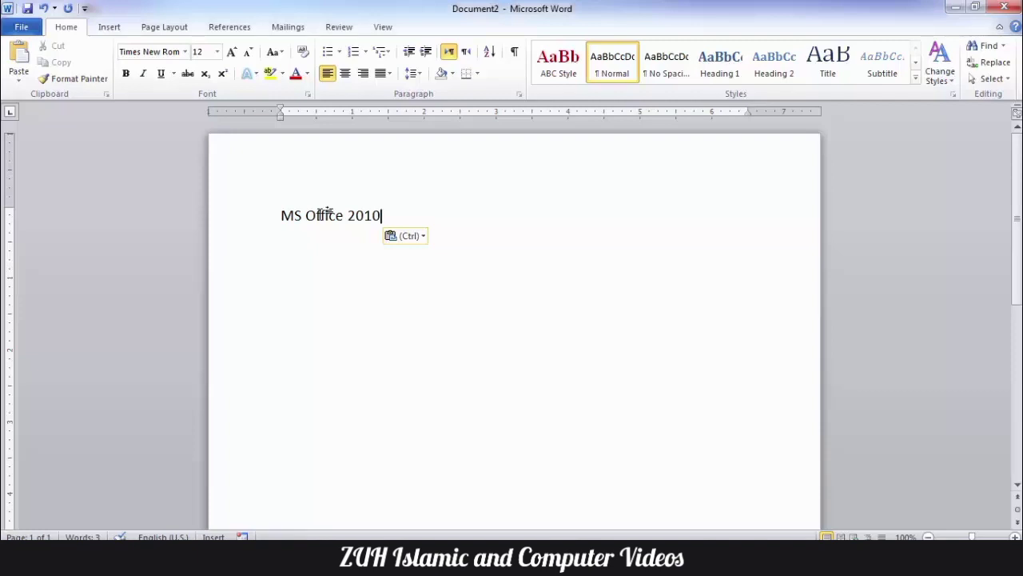
Step: Close Document2 without saving its changes
key(ctrl+w)
key(Tab)
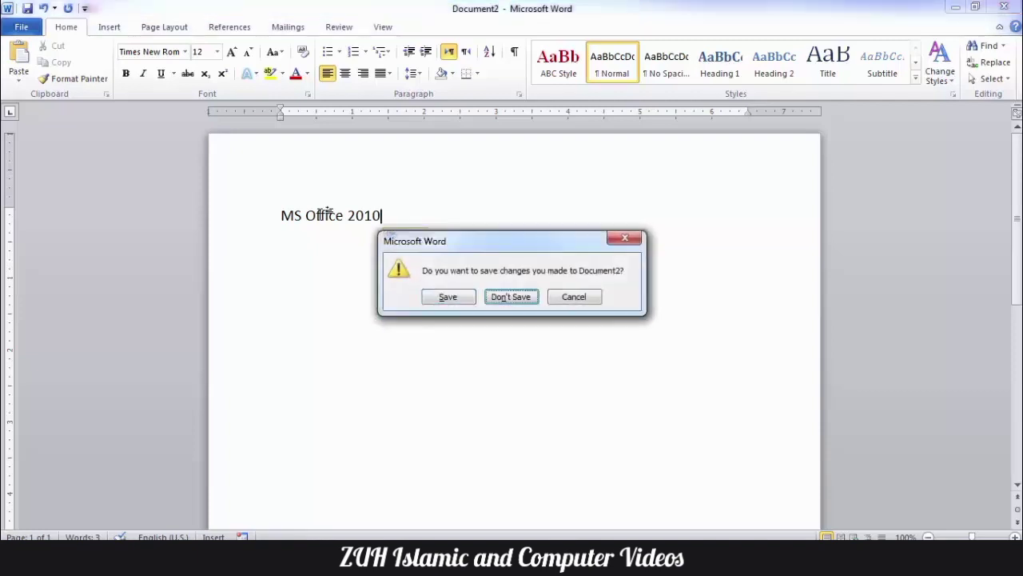
key(Return)
key(alt+t)
Step: Set style-conflict pasting to Keep Source Formatting in Advanced options, then copy the 'MS Office 2010' heading
key(o)
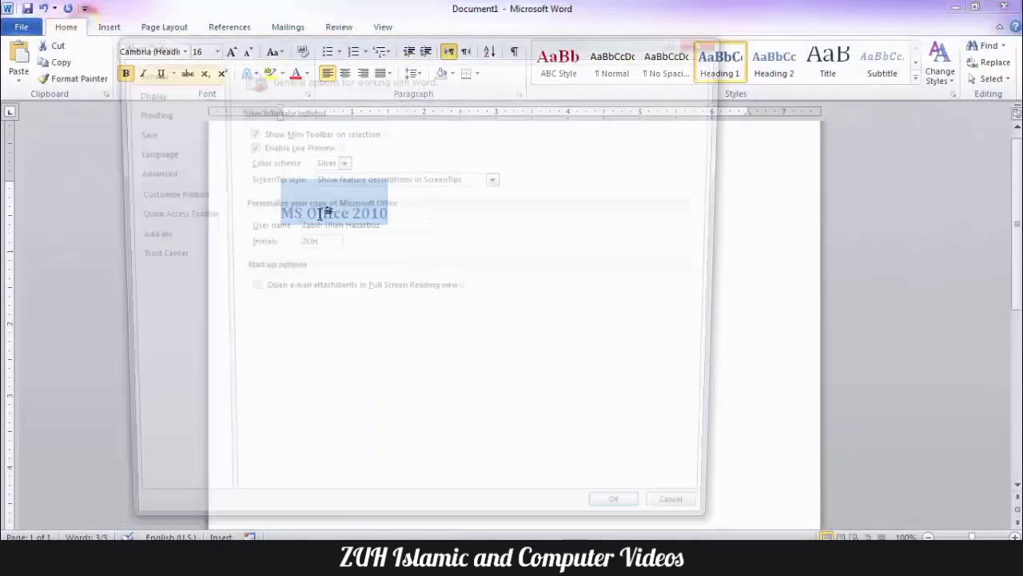
click(178, 174)
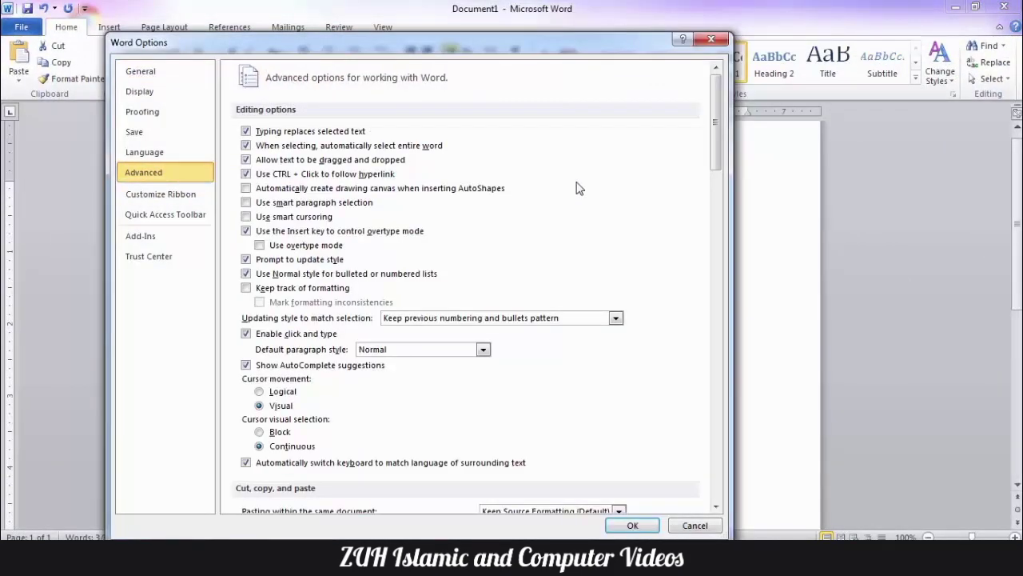
scroll(580, 189, down, 5)
click(612, 258)
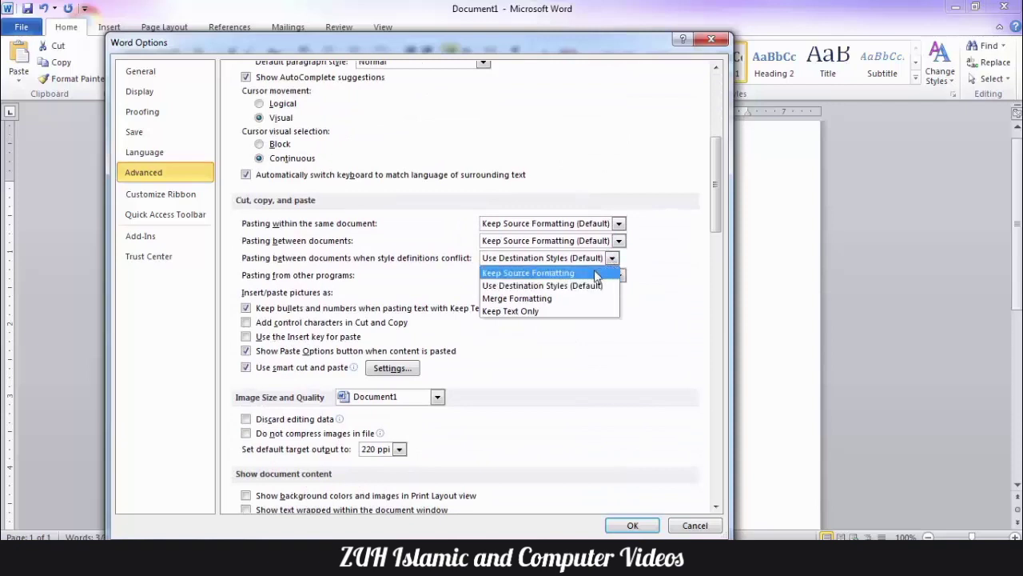
click(589, 273)
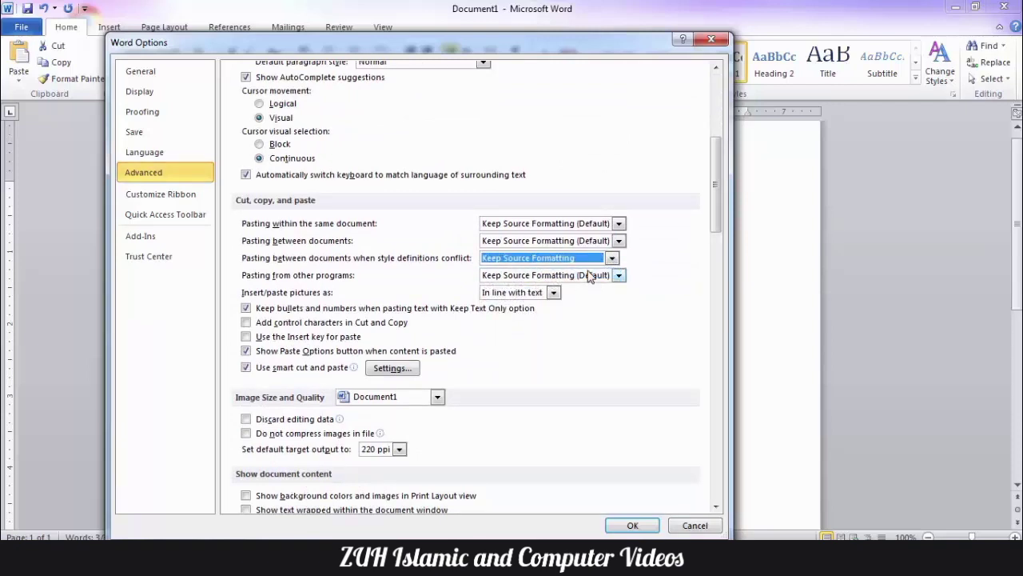
click(633, 525)
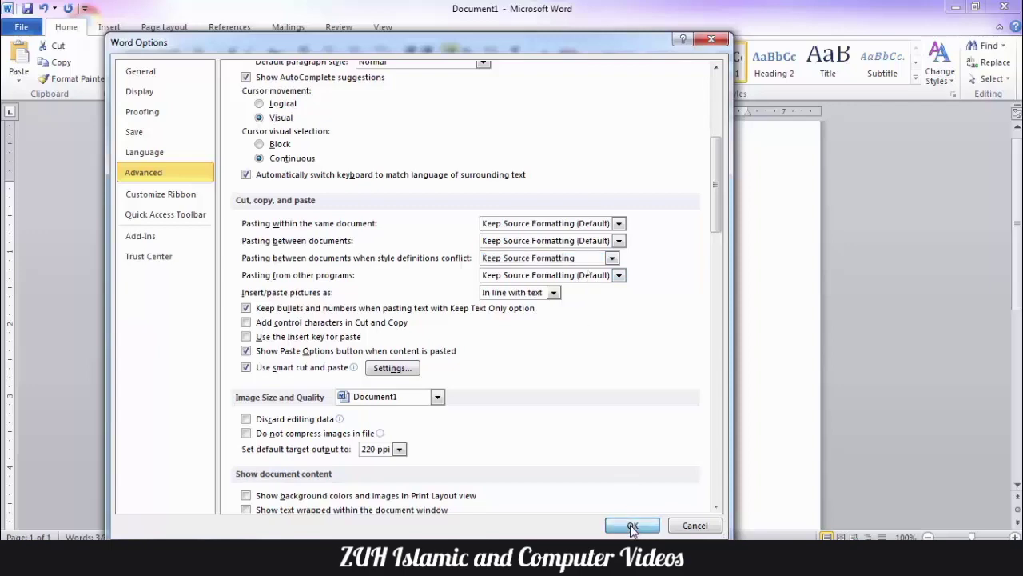
click(230, 196)
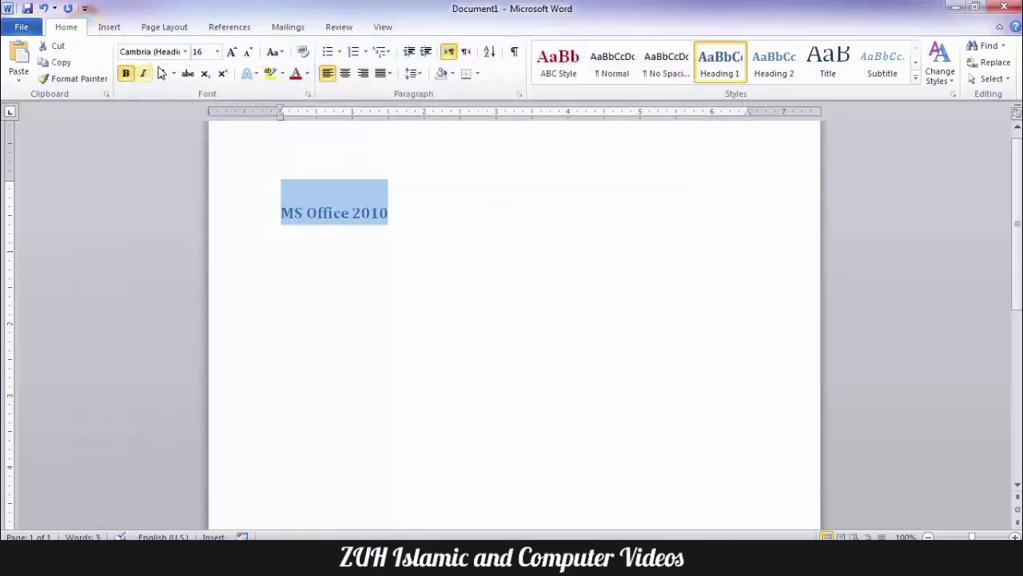
click(67, 64)
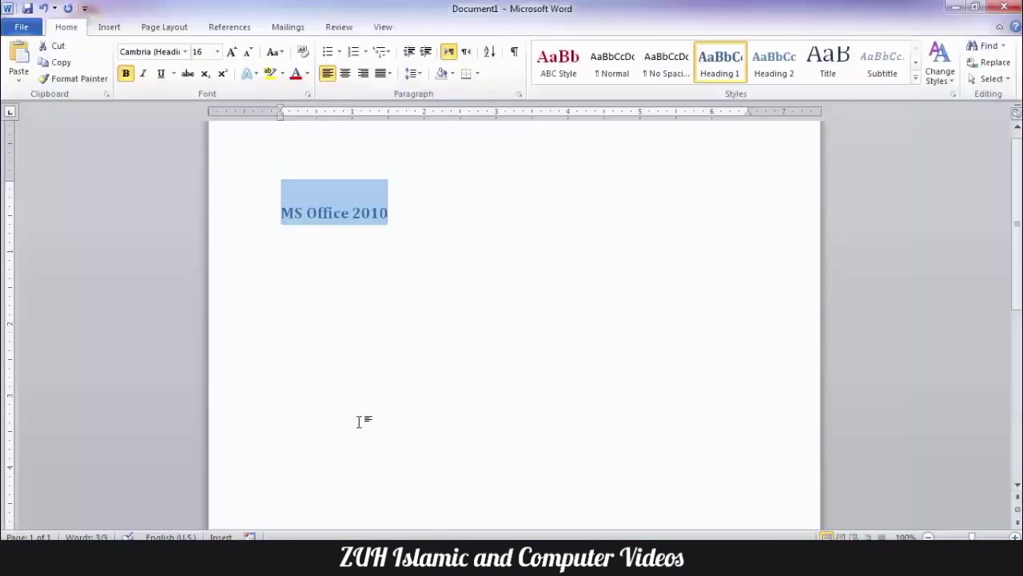
Step: Create a new Document3 and paste the 'MS Office 2010' heading into it
key(ctrl+n)
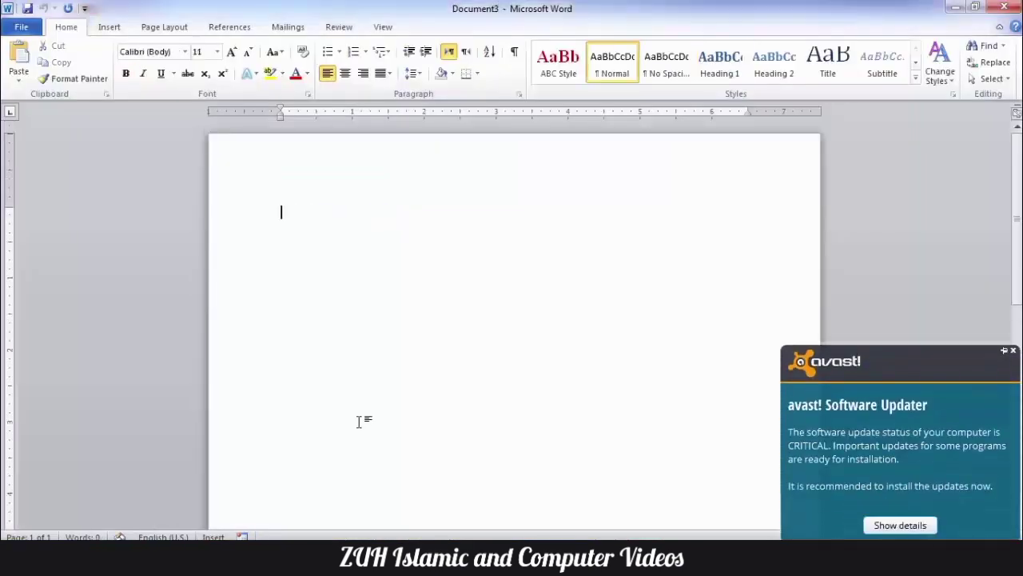
key(ctrl+v)
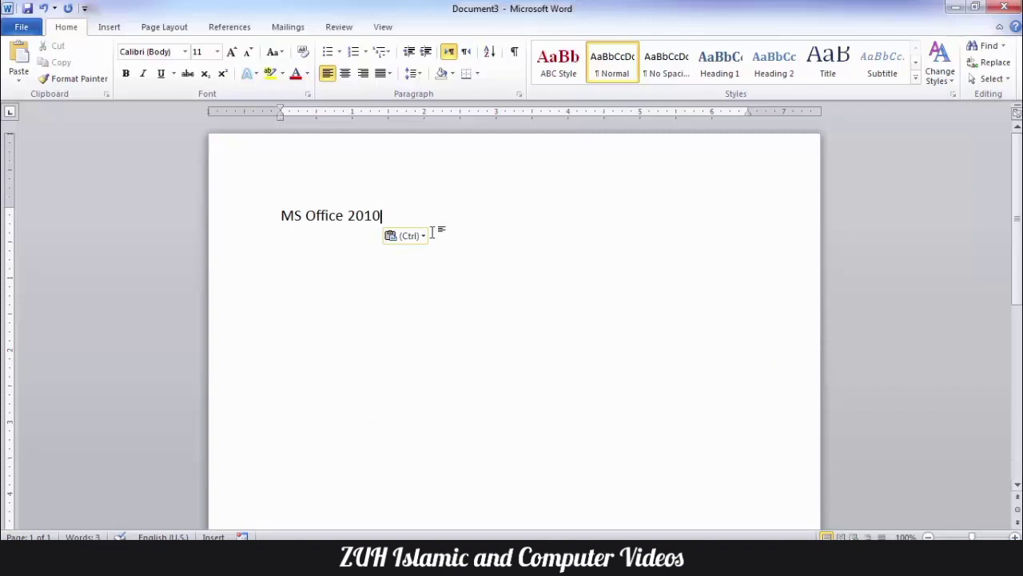
key(ctrl+a)
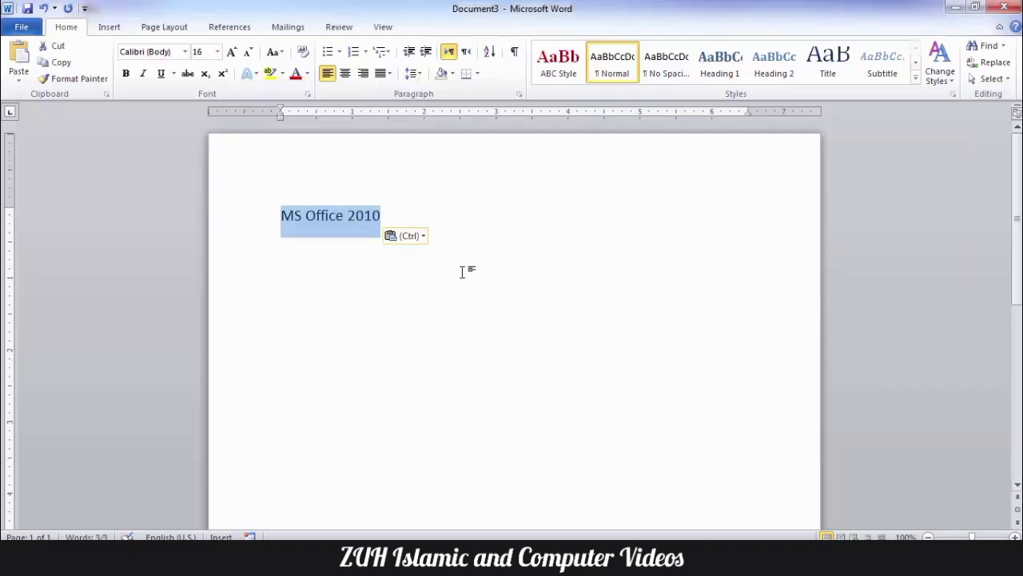
Step: In Document1, replace the heading with a person's name formatted as Heading 1
click(196, 448)
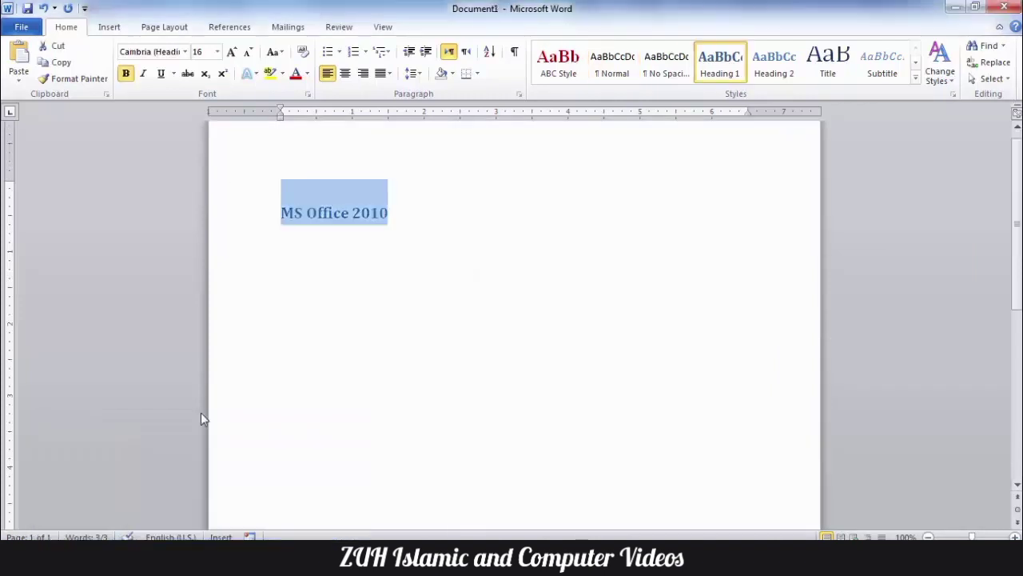
click(435, 247)
key(ctrl+a)
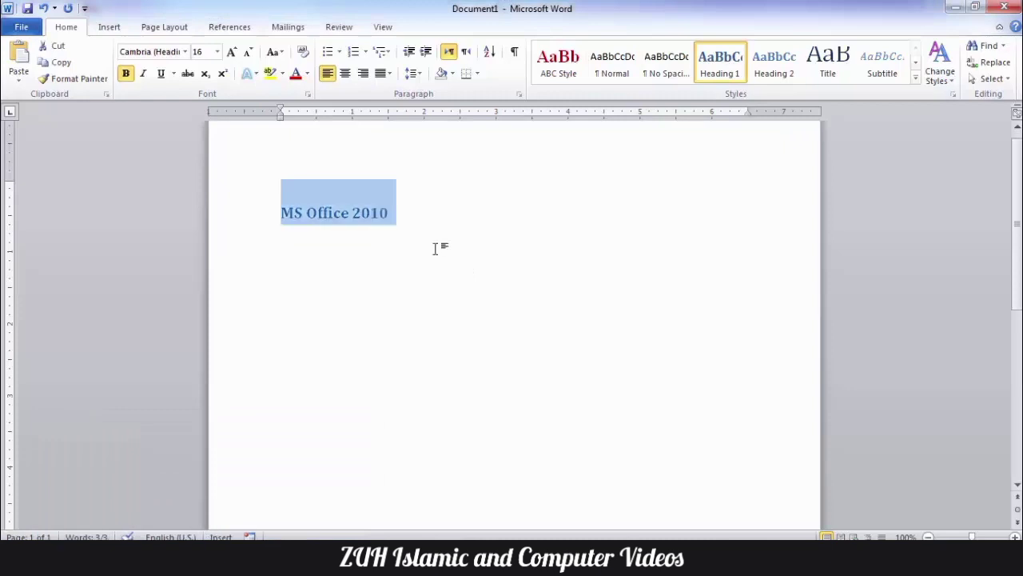
key(Delete)
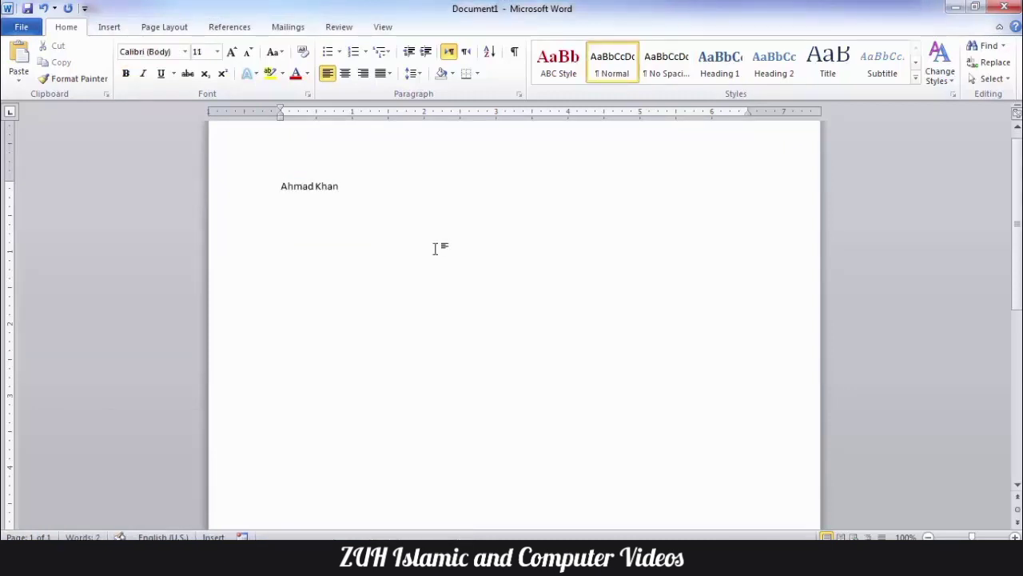
key(ctrl+a)
key(ctrl+c)
click(720, 68)
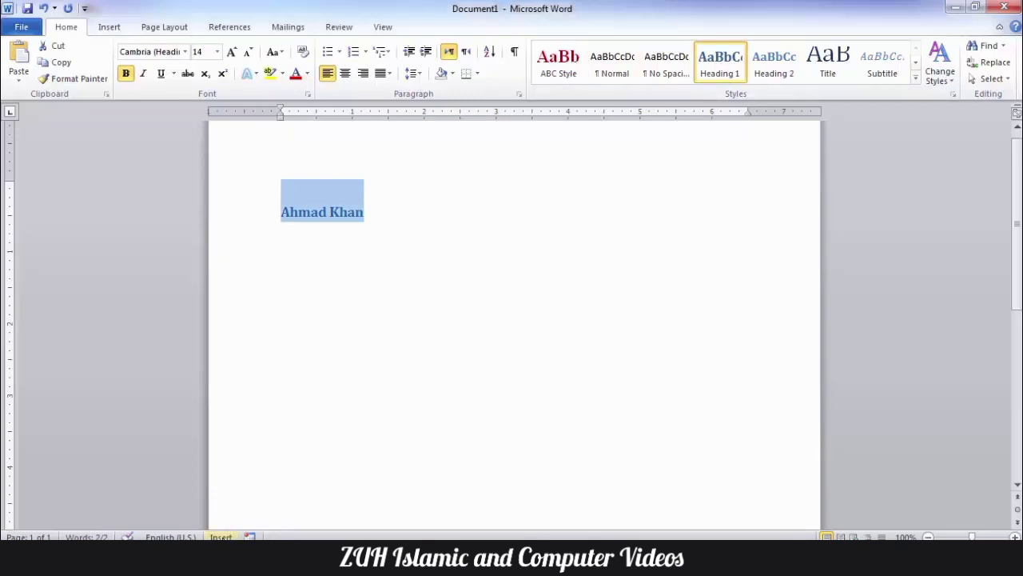
Step: Paste the name into Document3
click(219, 561)
click(302, 473)
text(a)
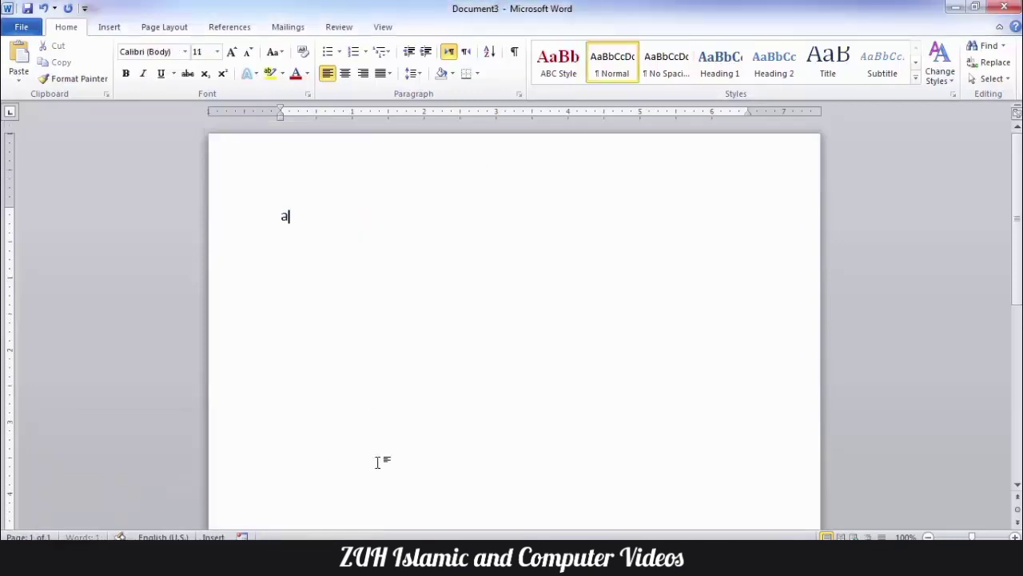
key(ctrl+v)
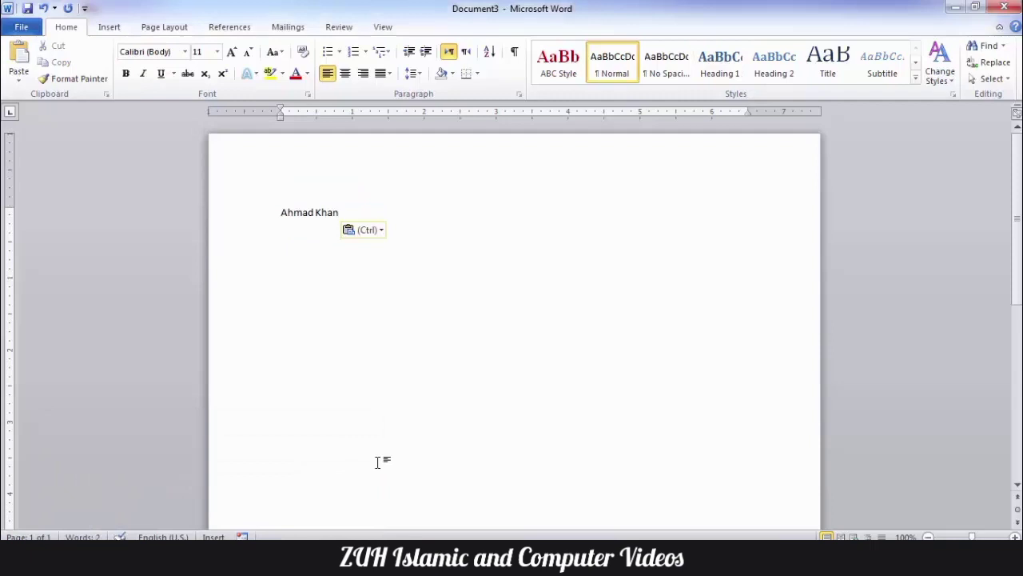
key(alt+t)
Step: Set pasting between documents with conflicting styles to Merge Formatting
key(o)
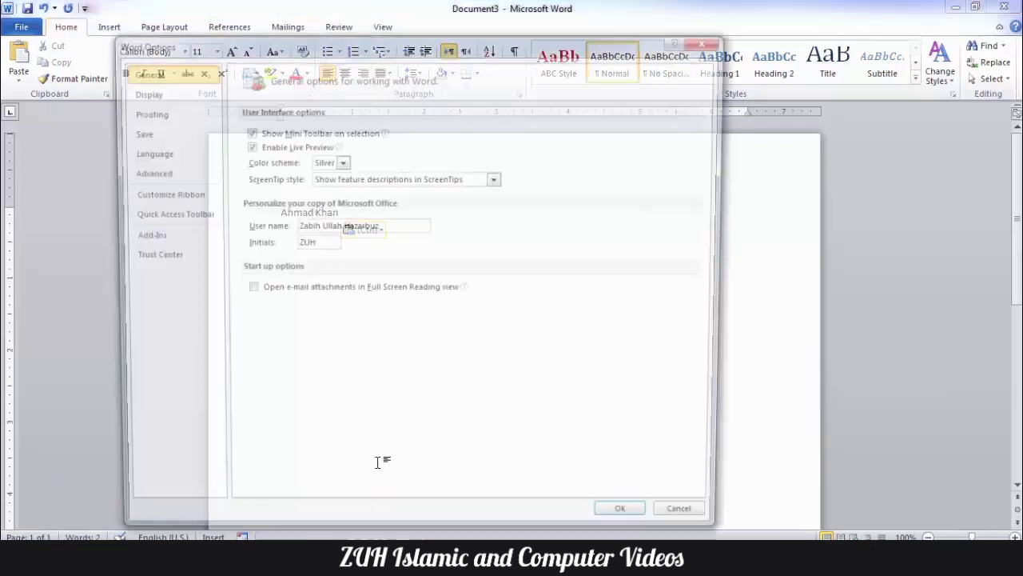
click(181, 177)
scroll(631, 318, down, 10)
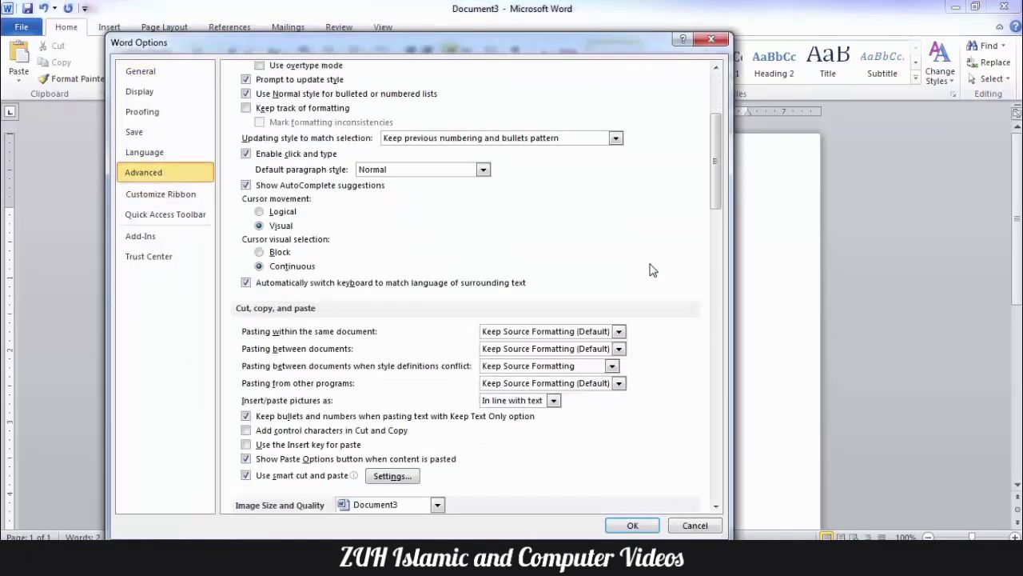
click(611, 330)
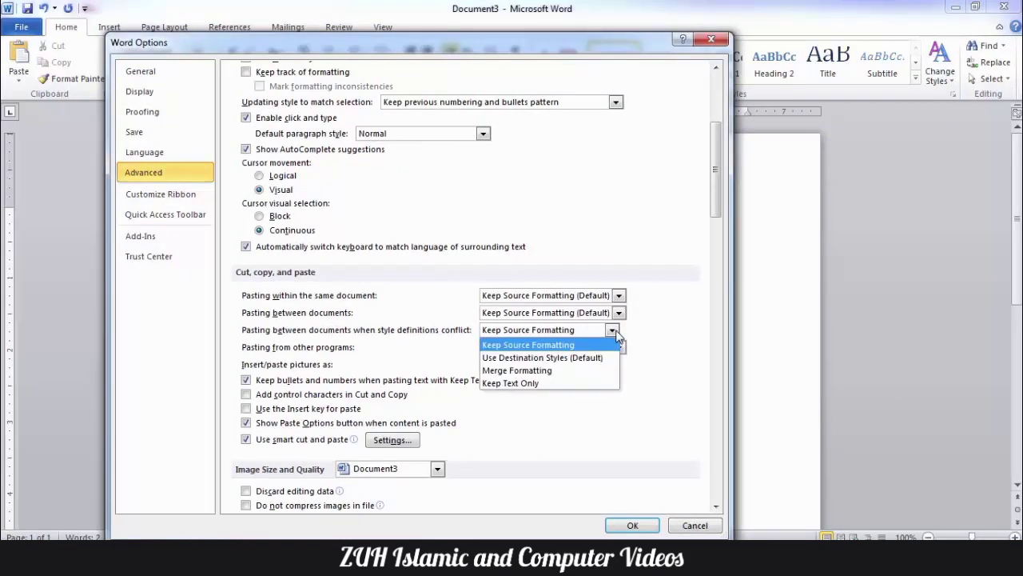
click(564, 374)
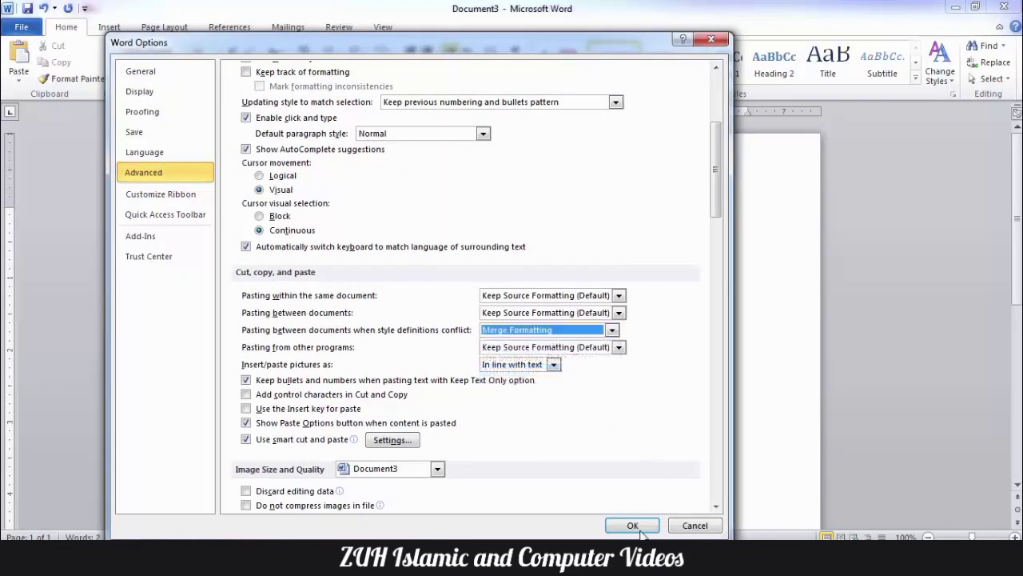
click(635, 525)
Step: Delete the name, paste it back, then delete it again to leave an empty page
key(ctrl+a)
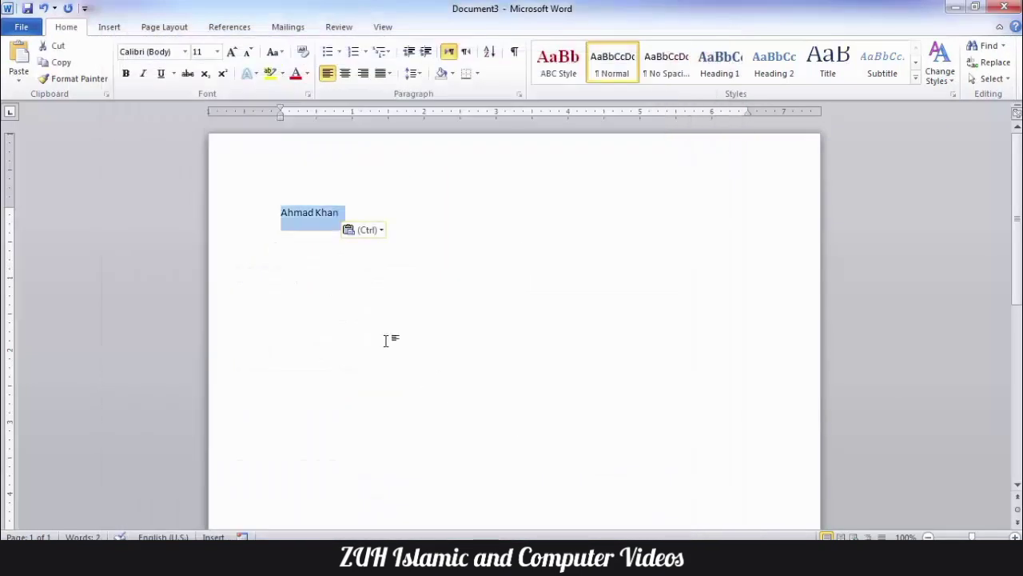
key(Delete)
key(ctrl+v)
key(ctrl+a)
key(ctrl+c)
key(Delete)
Step: Switch style-conflict pasting back to Keep Source Formatting and paste the name again
key(alt+t)
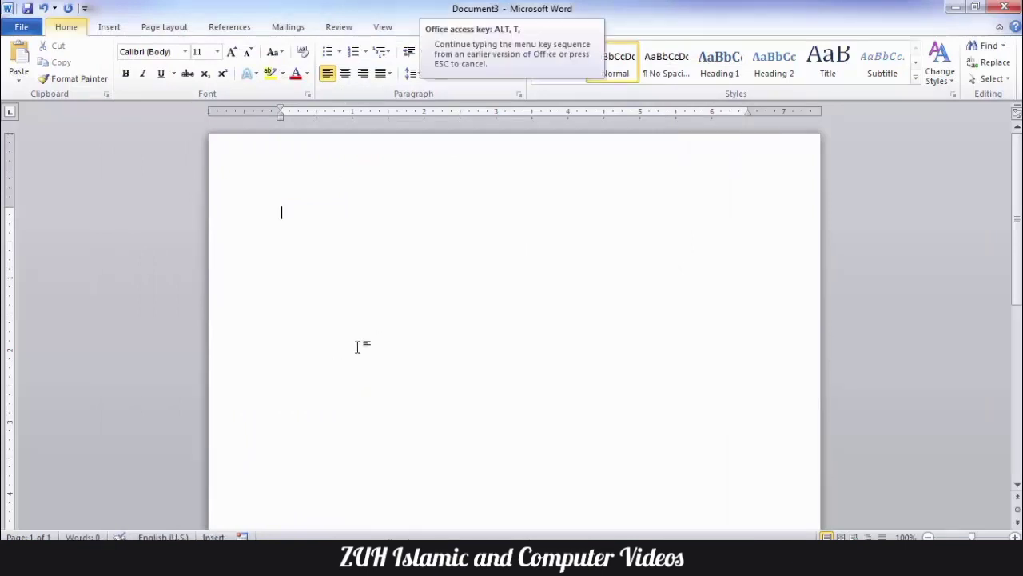
key(o)
click(198, 172)
scroll(615, 230, down, 5)
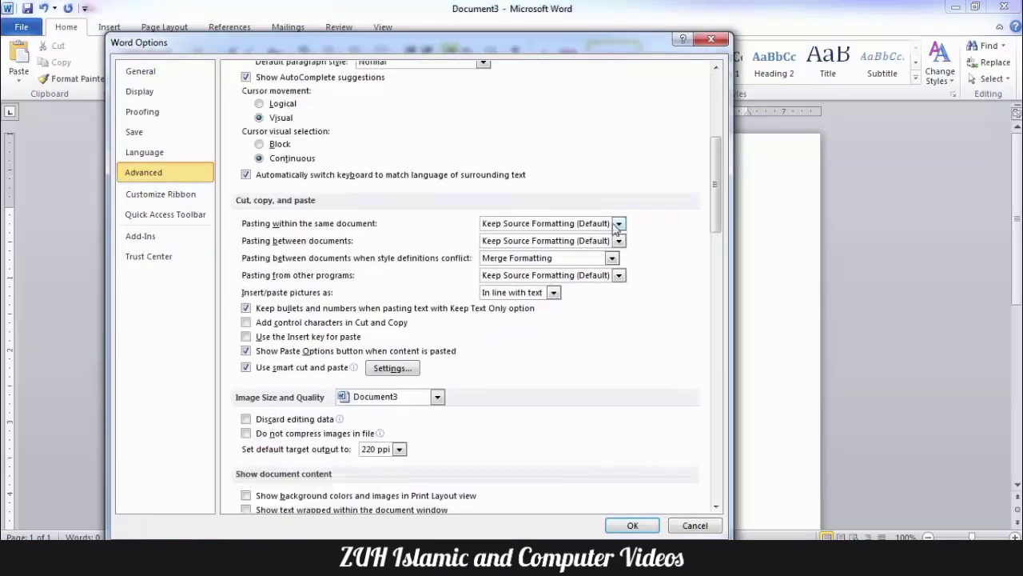
click(610, 258)
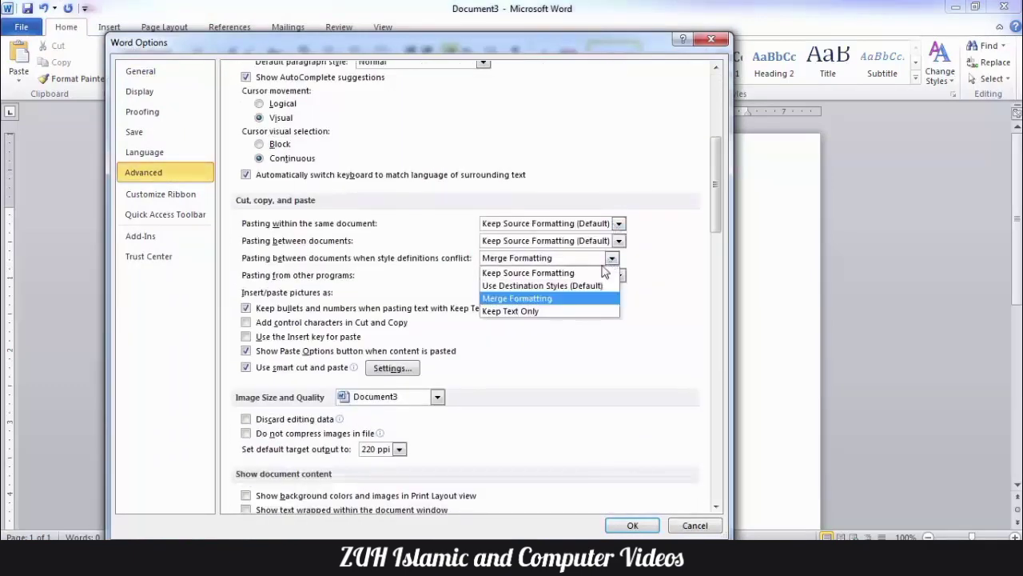
click(560, 286)
click(632, 525)
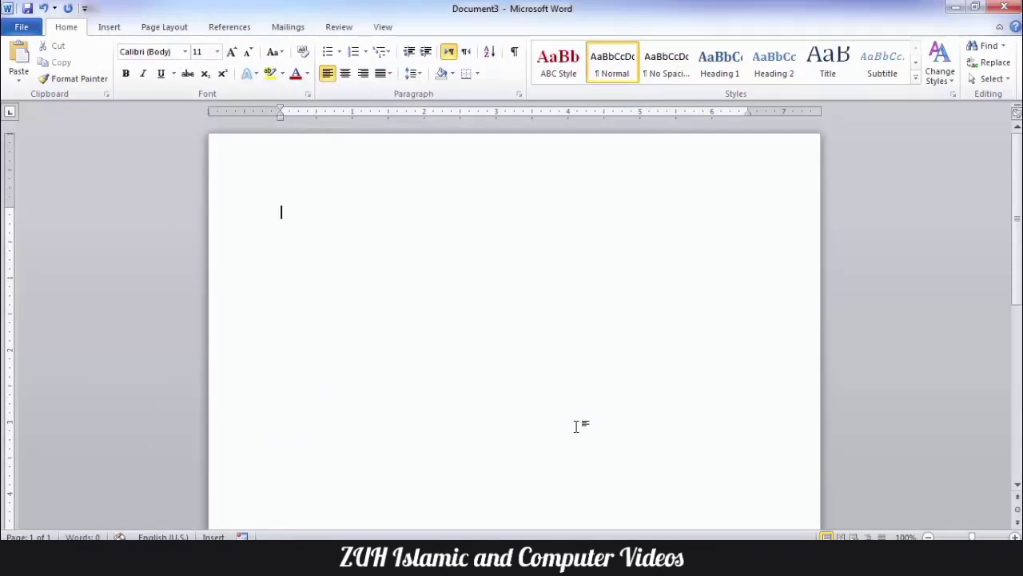
key(ctrl+v)
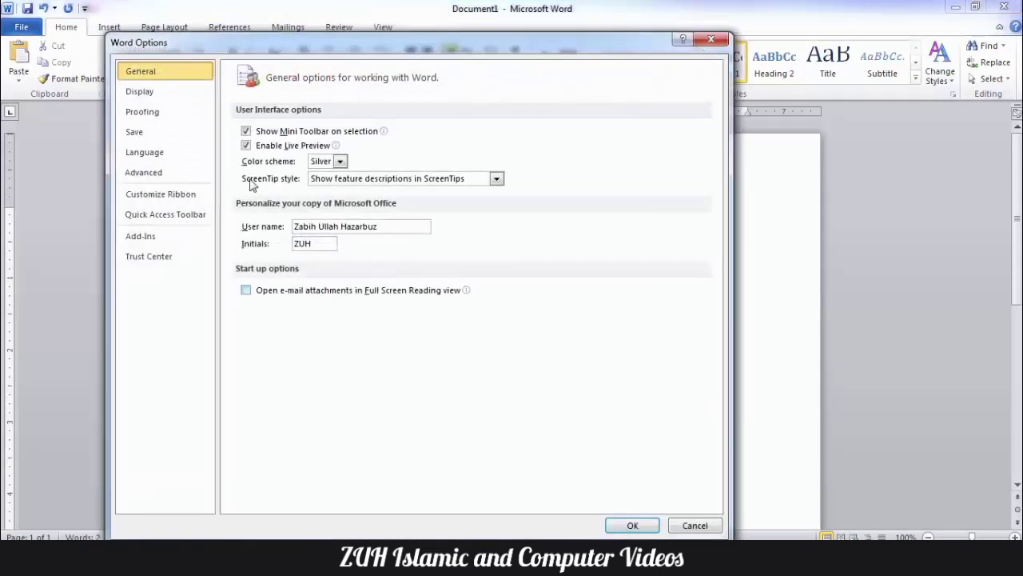
click(174, 172)
scroll(514, 212, down, 4)
scroll(514, 212, down, 2)
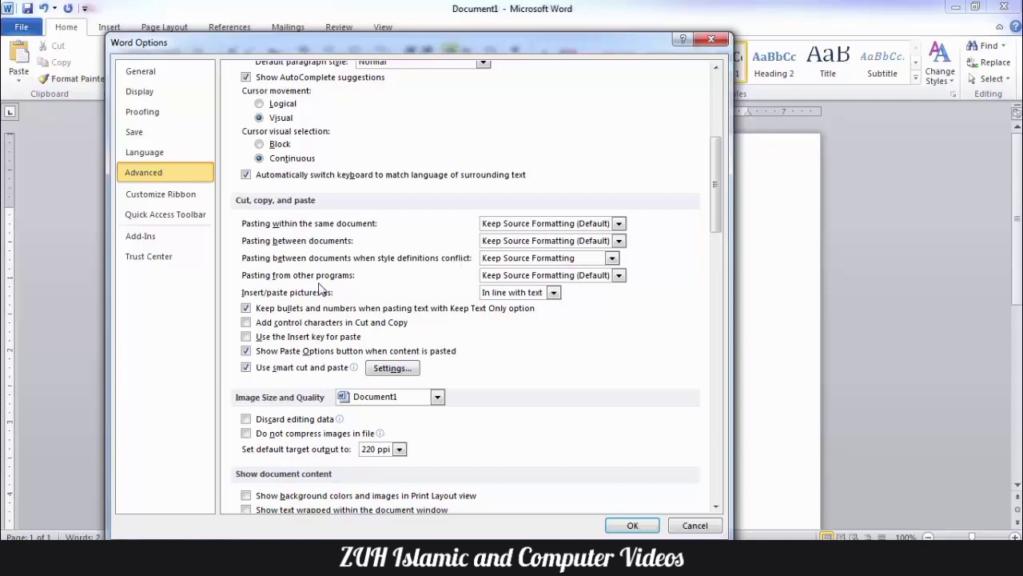
click(619, 275)
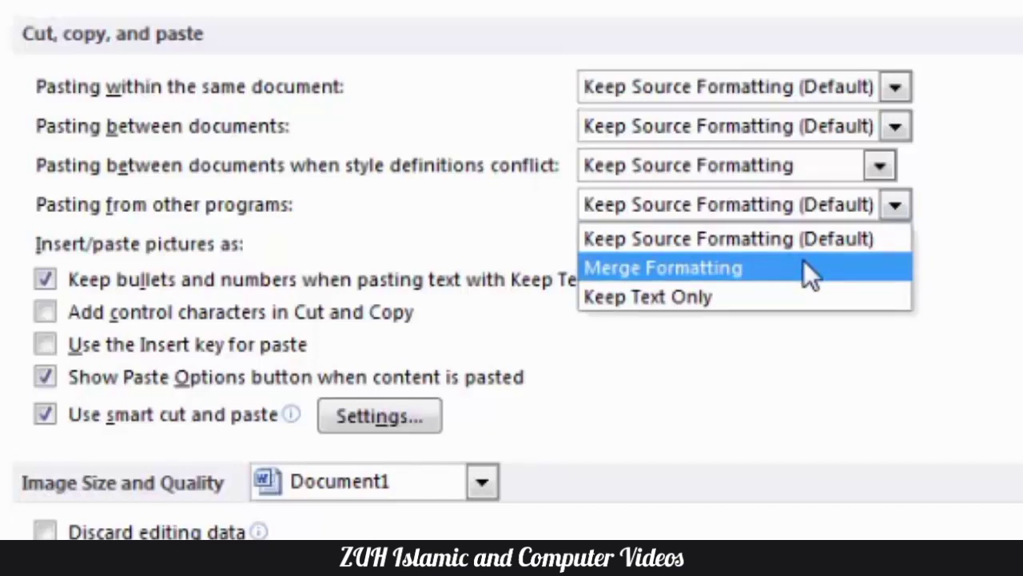
click(837, 384)
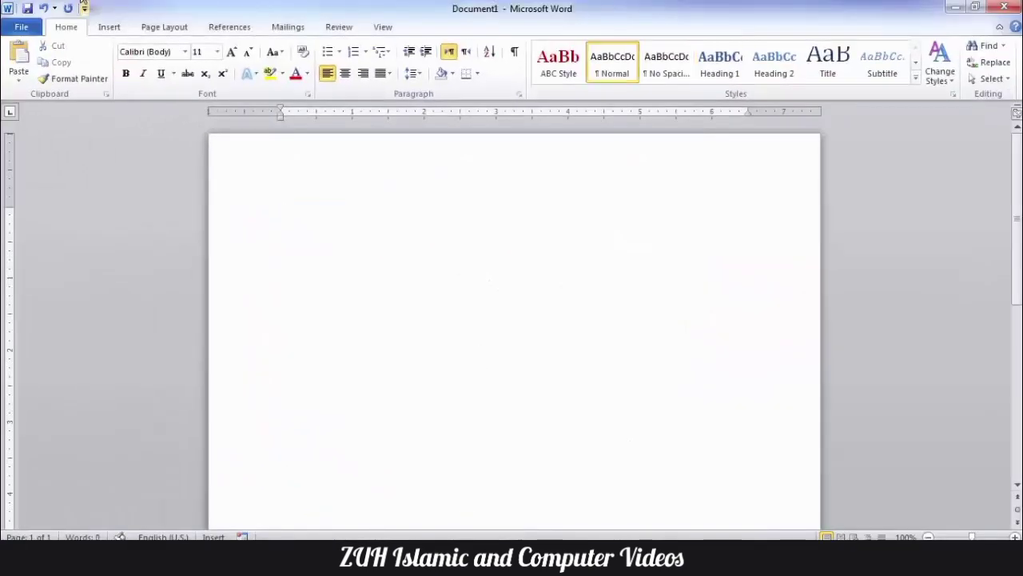
Step: Insert the Chrysanthemum picture from the Sample Pictures folder
click(108, 27)
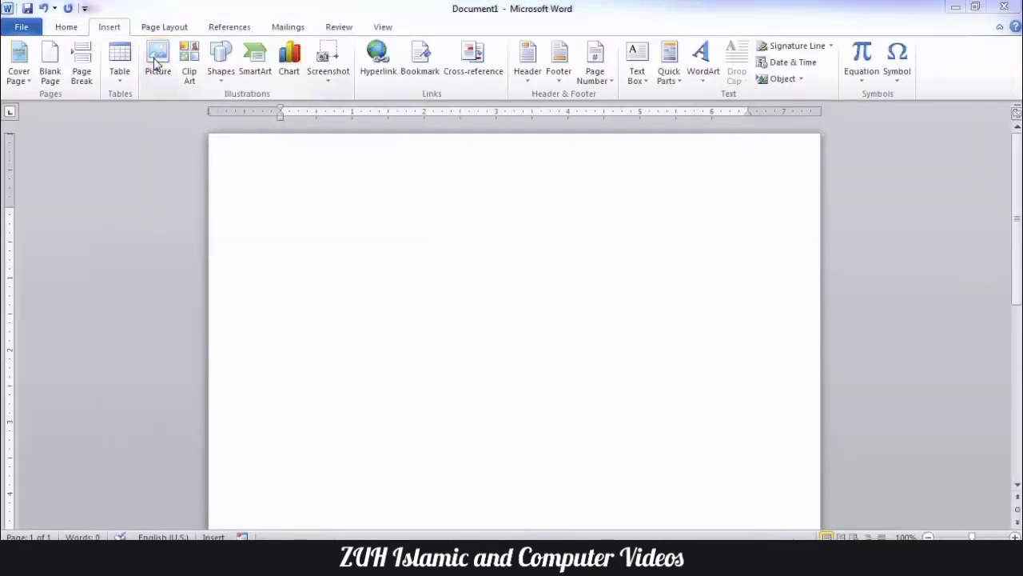
click(156, 63)
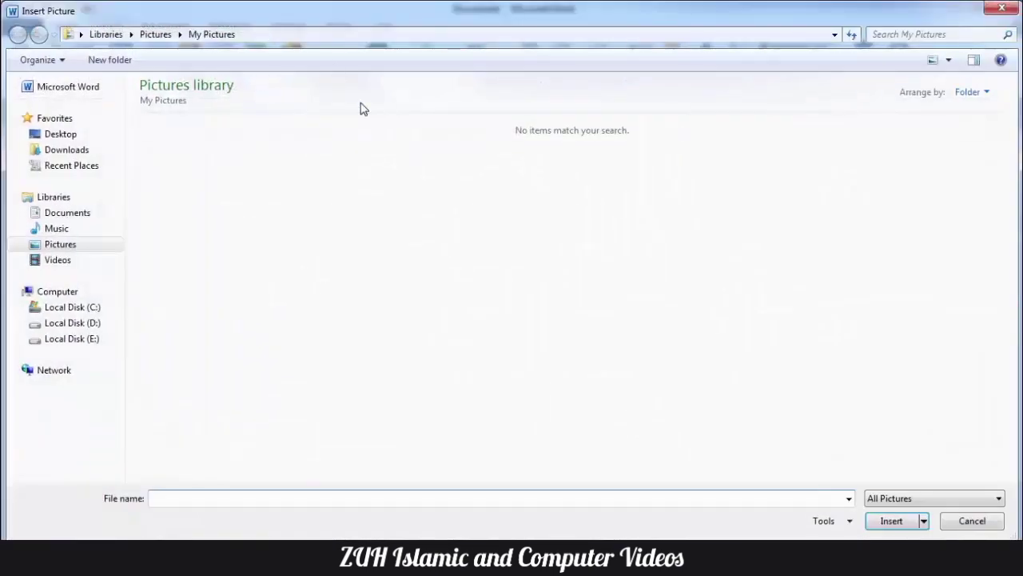
click(70, 250)
double_click(169, 156)
double_click(169, 152)
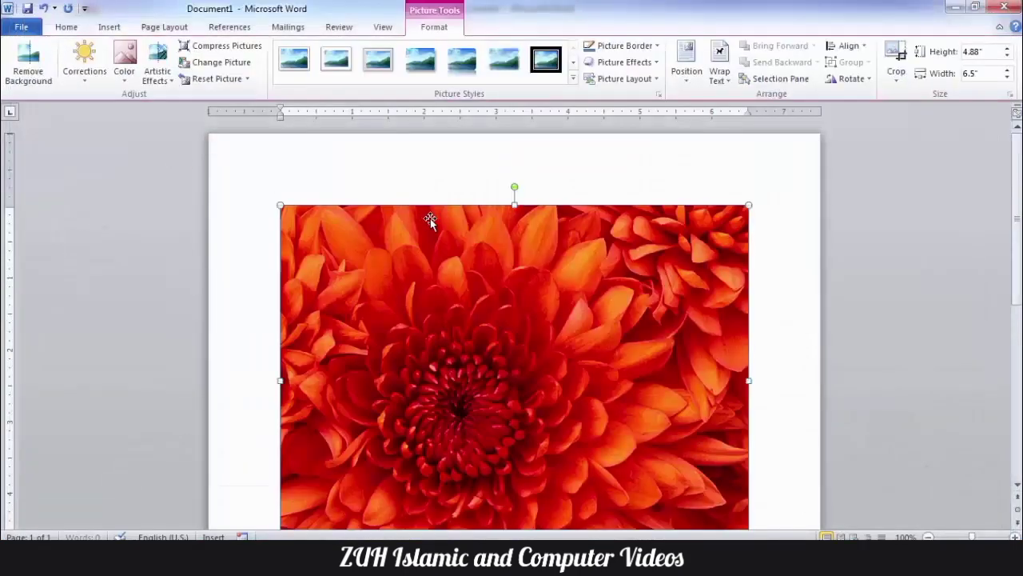
Step: Move the picture and shrink it to about 1.63 by 2.17 inches
drag(430, 221, 610, 320)
drag(438, 285, 589, 210)
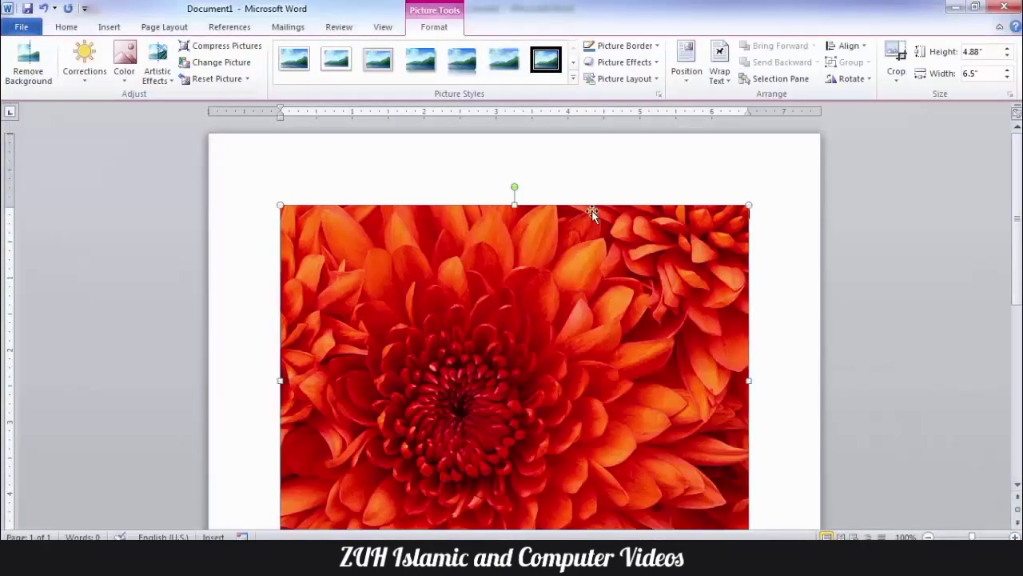
drag(748, 206, 400, 404)
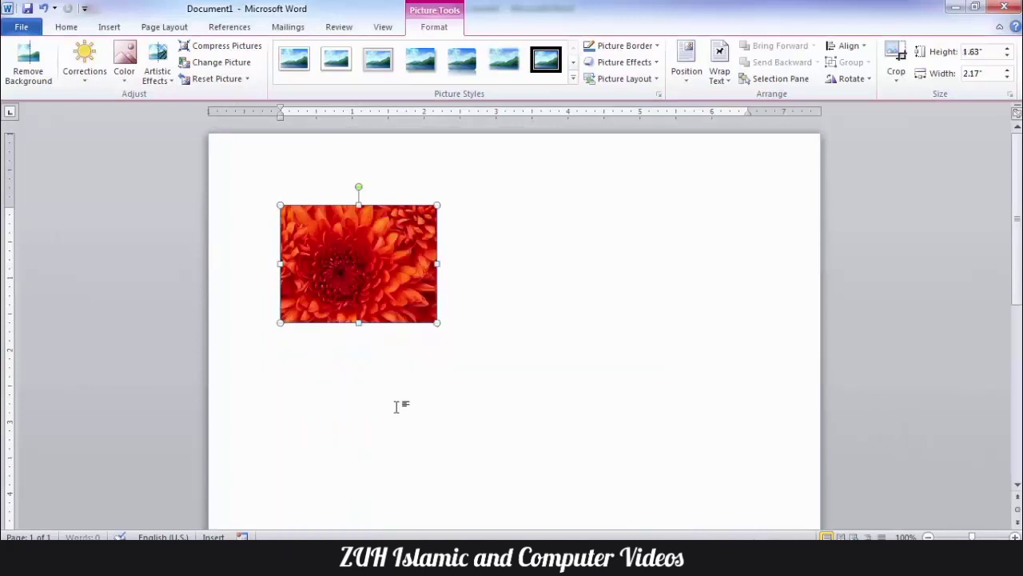
click(632, 300)
click(399, 280)
Step: Check the picture's text wrapping choices without changing them
click(718, 79)
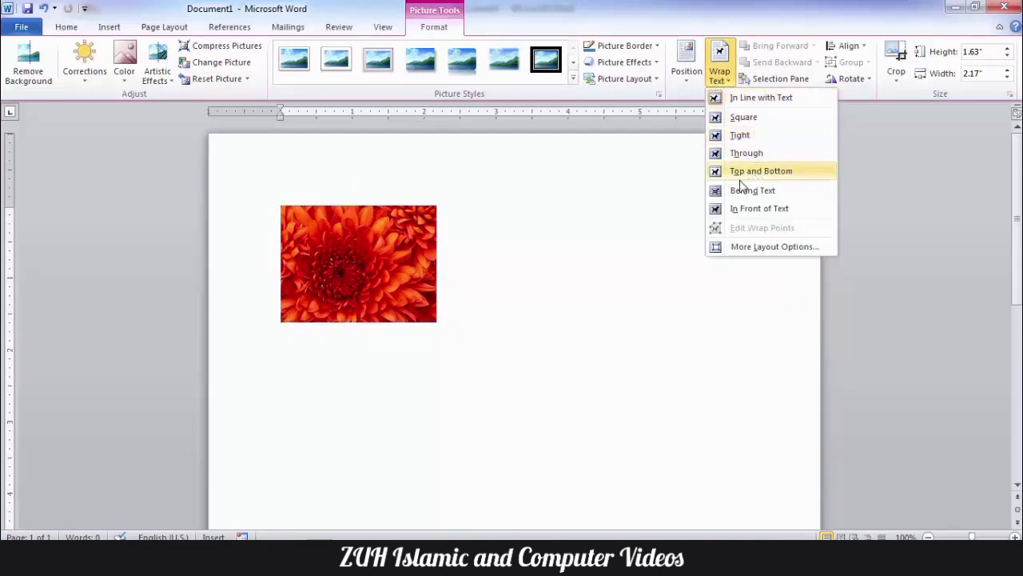
click(380, 312)
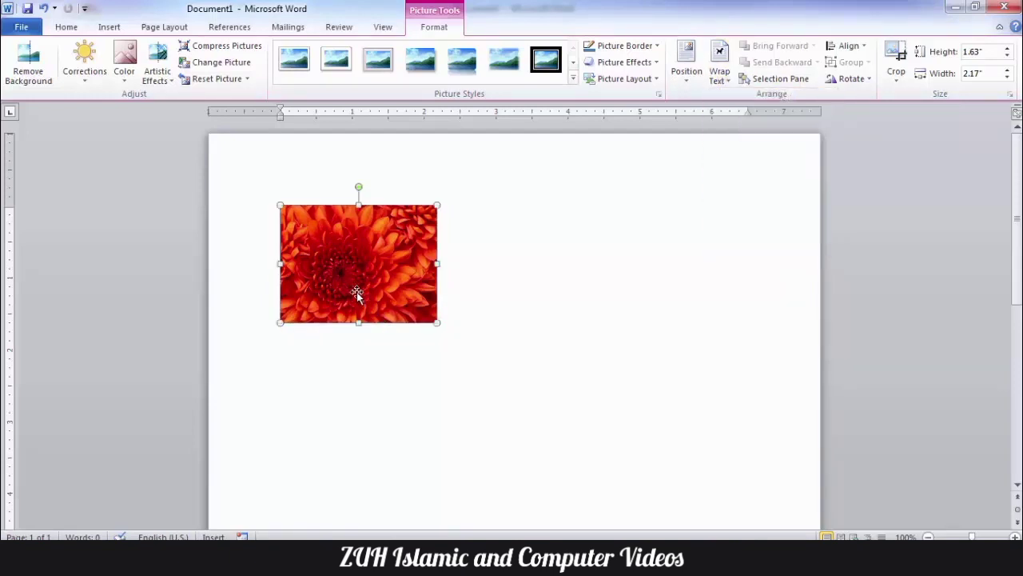
key(alt+t)
Step: Set Word to insert and paste pictures with Square wrapping
key(o)
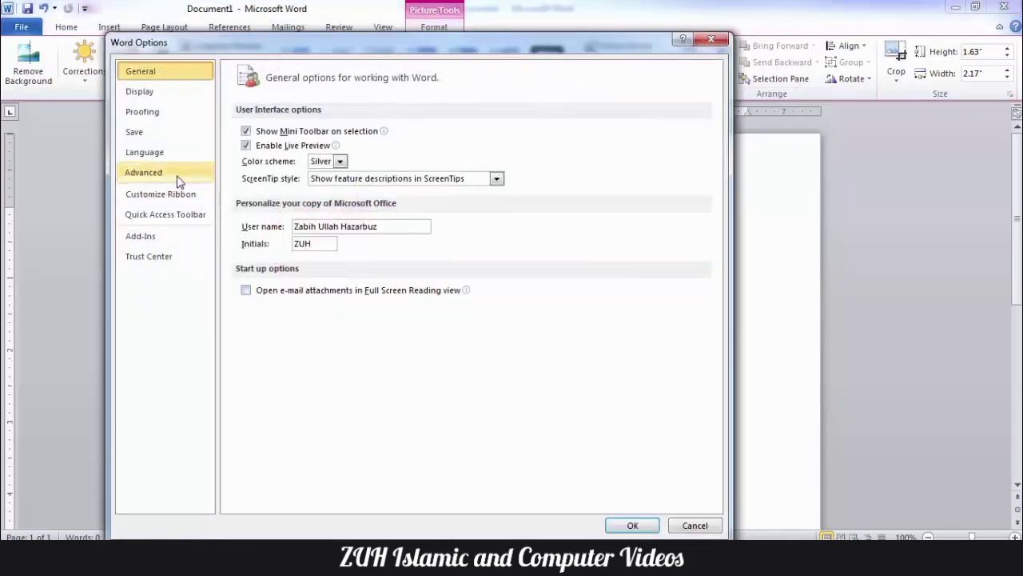
click(177, 174)
scroll(565, 232, down, 5)
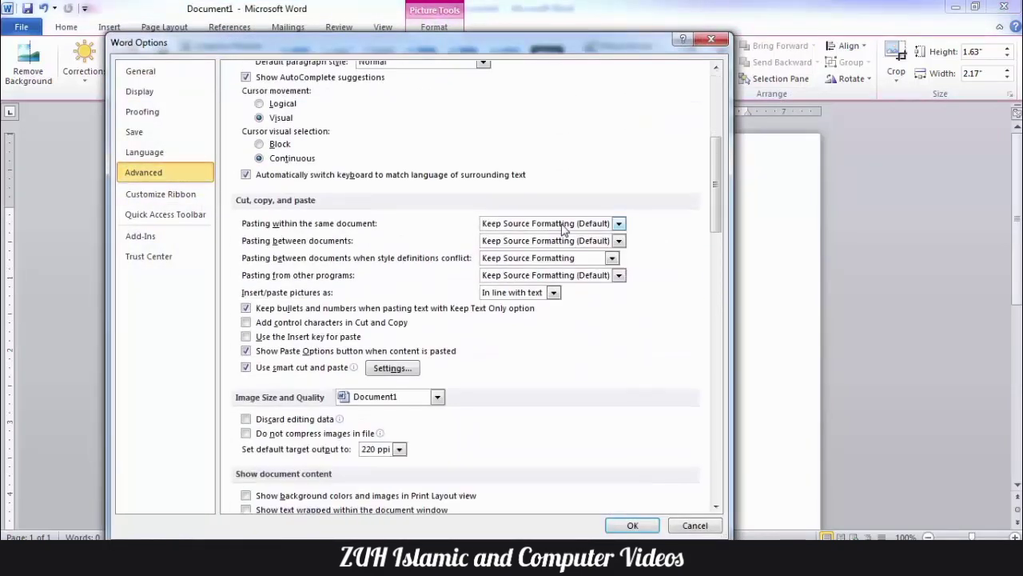
click(553, 293)
key(Down)
key(Return)
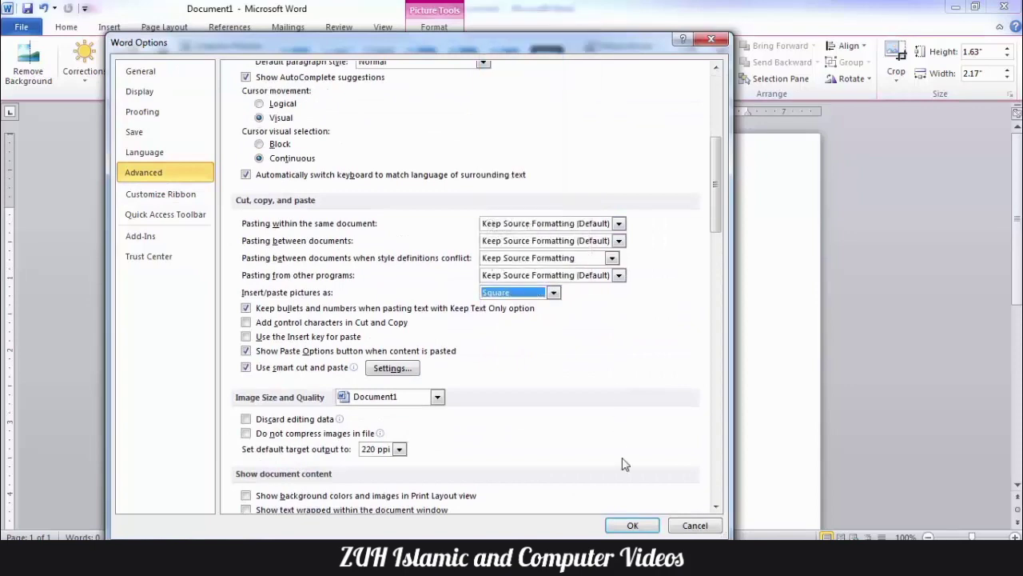
click(633, 529)
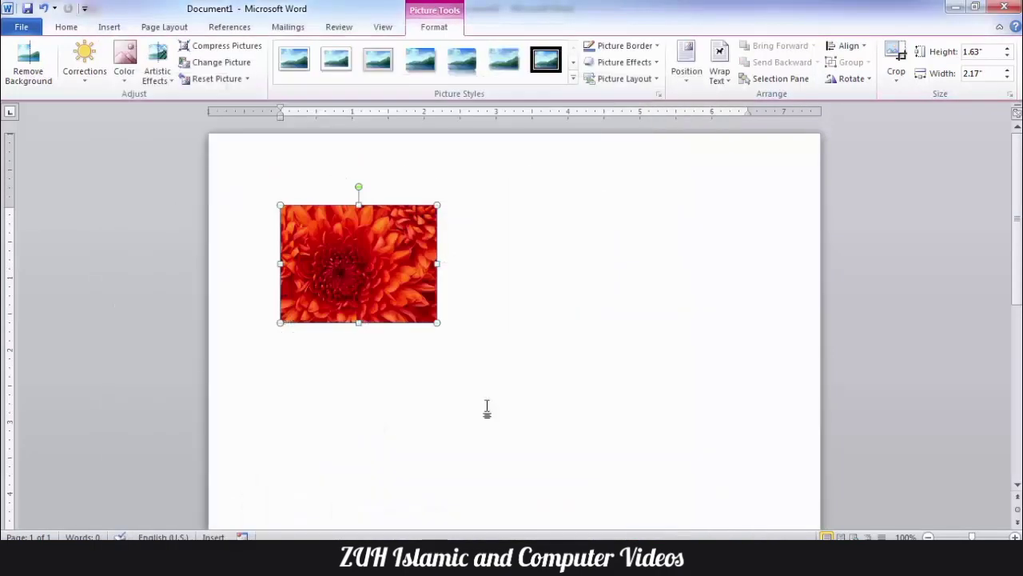
Step: Reinsert the Chrysanthemum picture, shrink it to about 2.98 inches wide and move it toward centre
key(Delete)
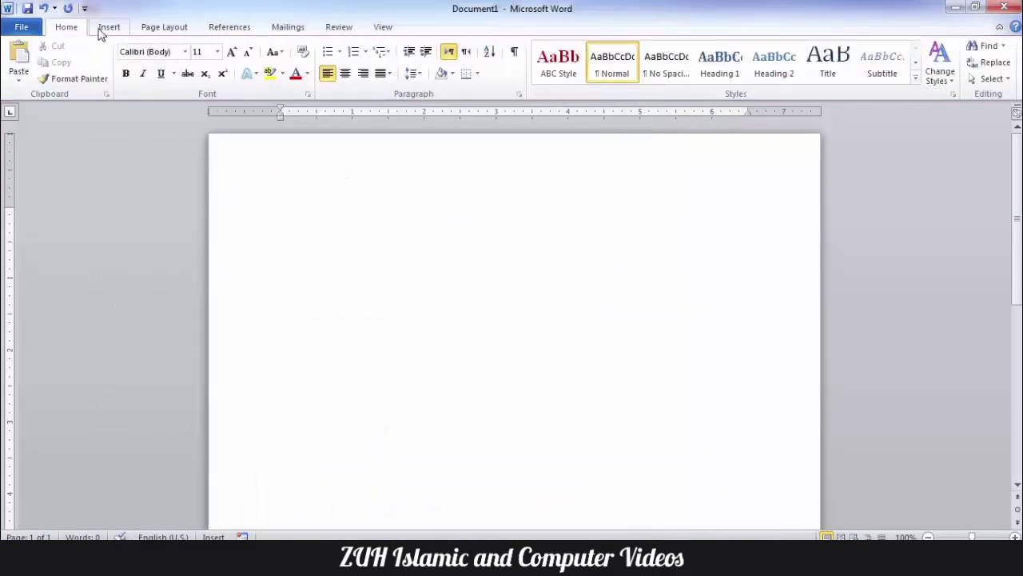
click(103, 30)
click(154, 54)
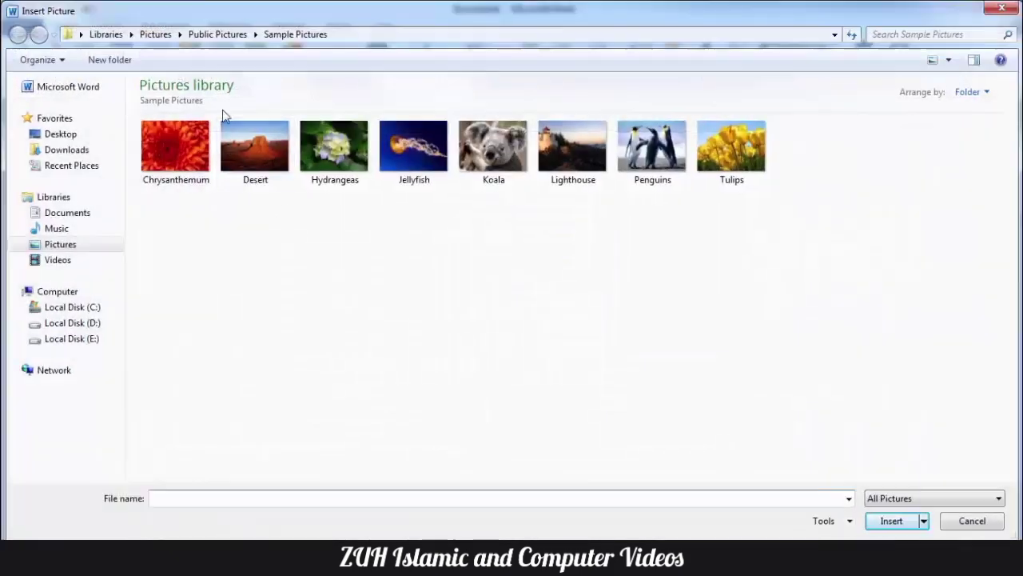
double_click(171, 153)
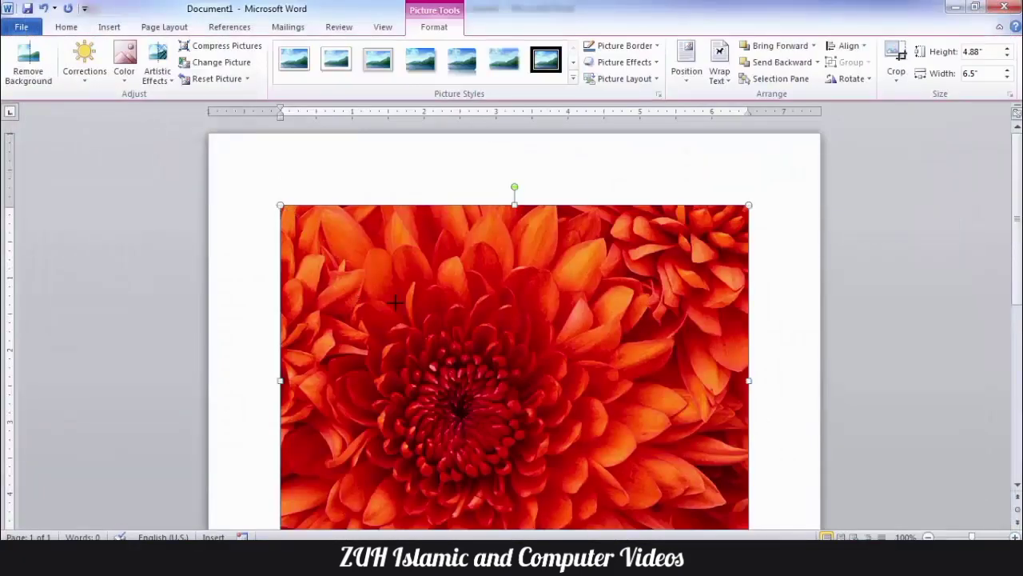
drag(280, 205, 533, 394)
drag(632, 457, 436, 270)
key(alt+t)
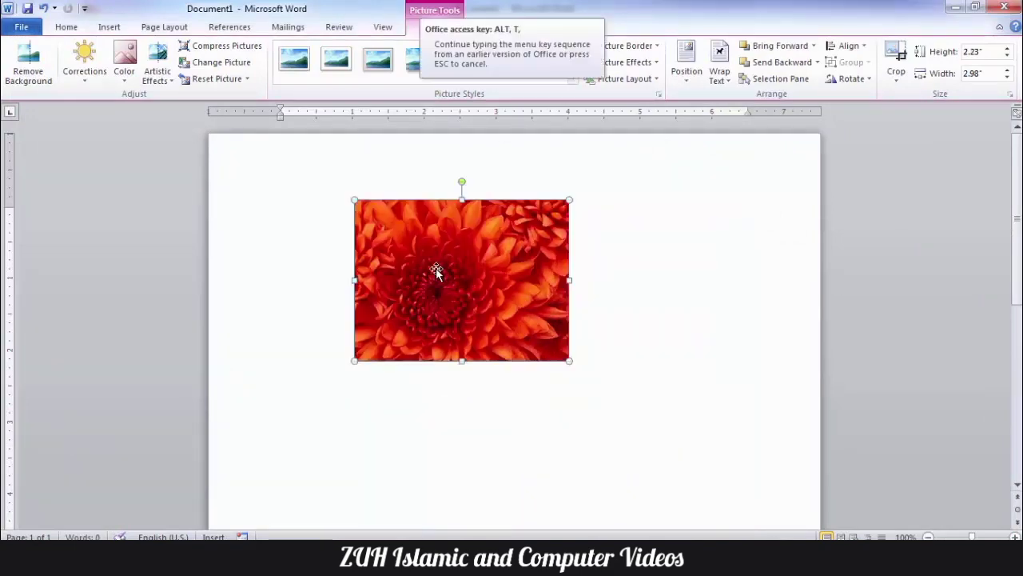
Step: Set pictures to insert In line with text again and delete the flower picture
key(o)
click(152, 172)
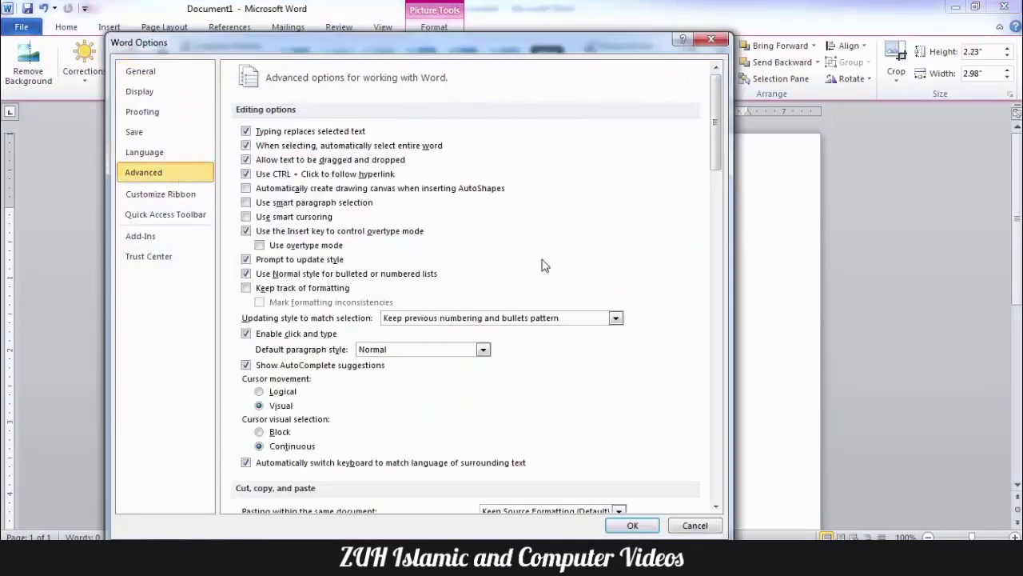
scroll(546, 266, down, 3)
click(552, 472)
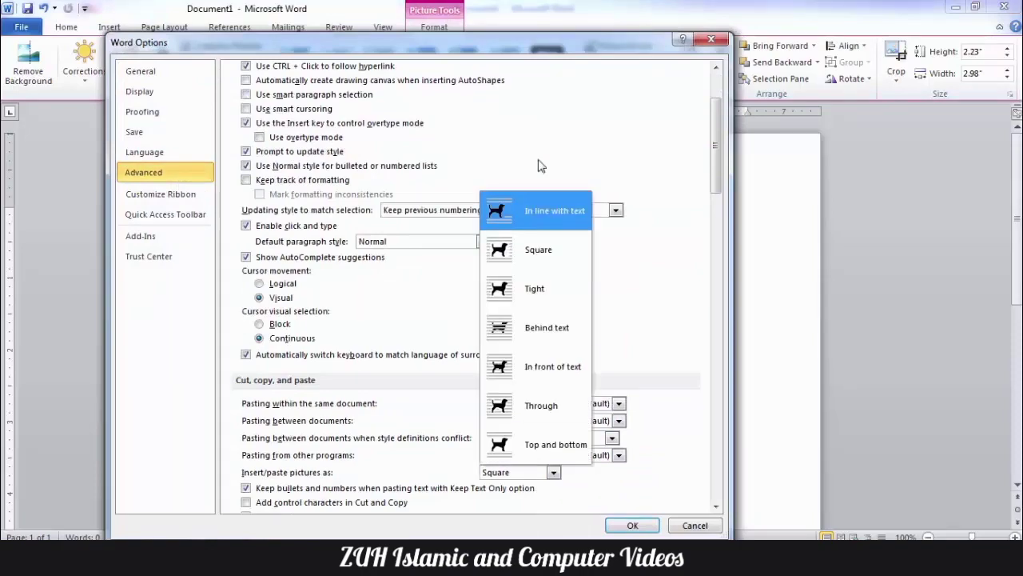
click(541, 210)
scroll(607, 312, down, 5)
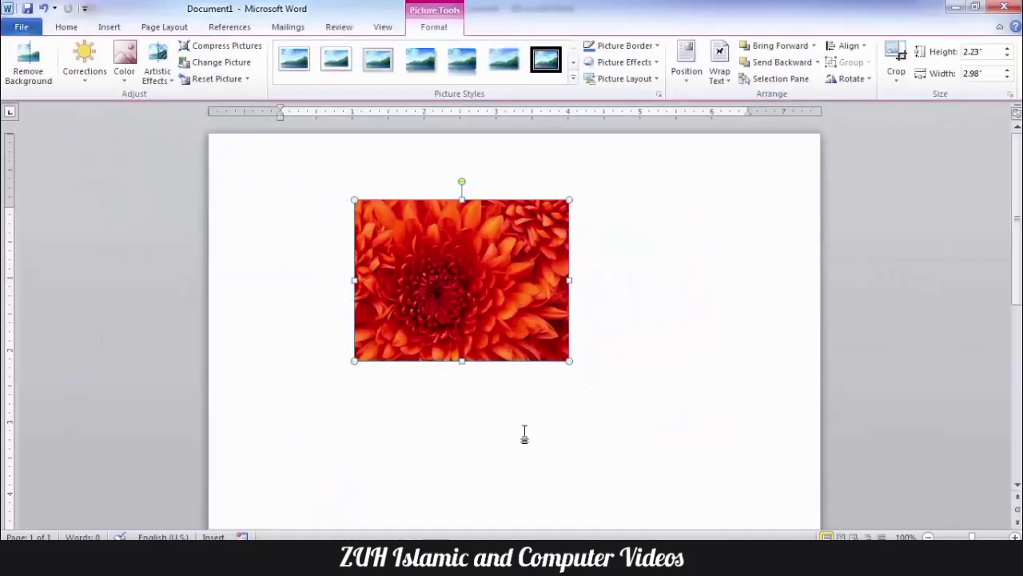
key(Delete)
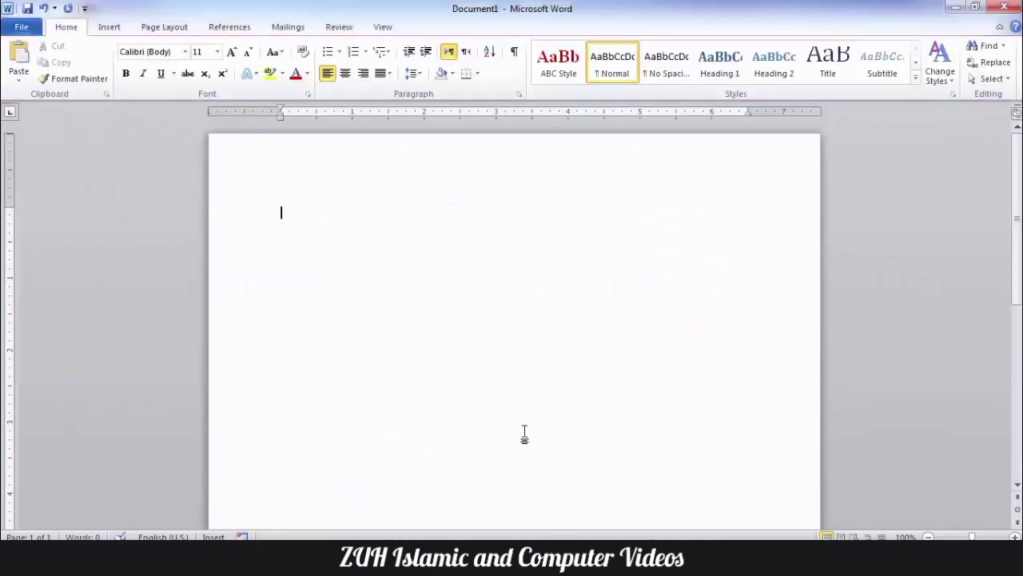
Step: Type Fruit over Mango, Banana, Apple, Grapes, Melon and make Fruit a larger bold heading
text(Fruit Mango Banana Apple Grapes Melon)
click(327, 52)
double_click(291, 213)
drag(280, 238, 282, 217)
key(ctrl+c)
click(232, 52)
click(231, 52)
click(232, 52)
click(231, 52)
click(125, 74)
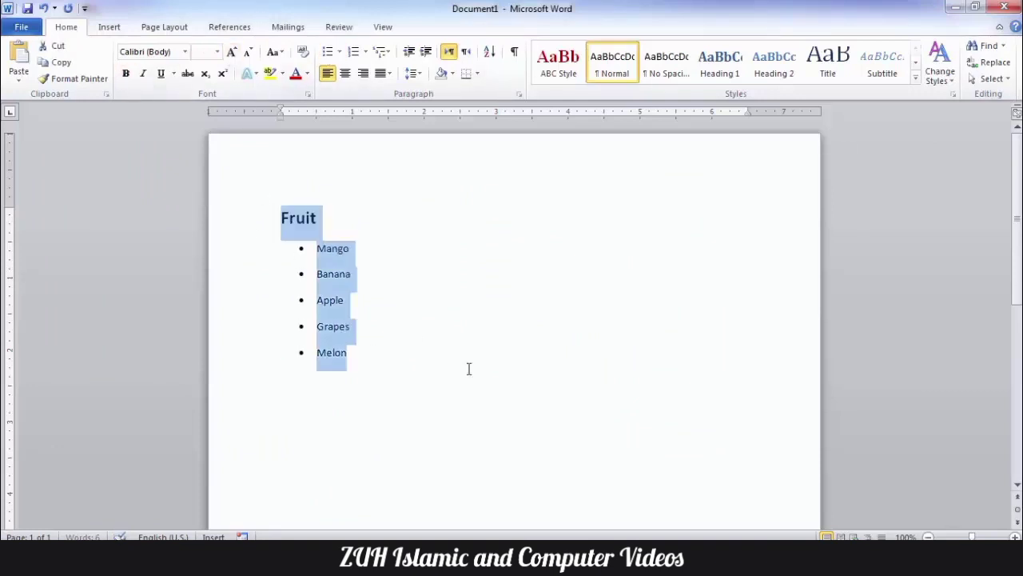
Step: Add a horizontal line beneath the list using ---
click(377, 429)
text(---)
key(Return)
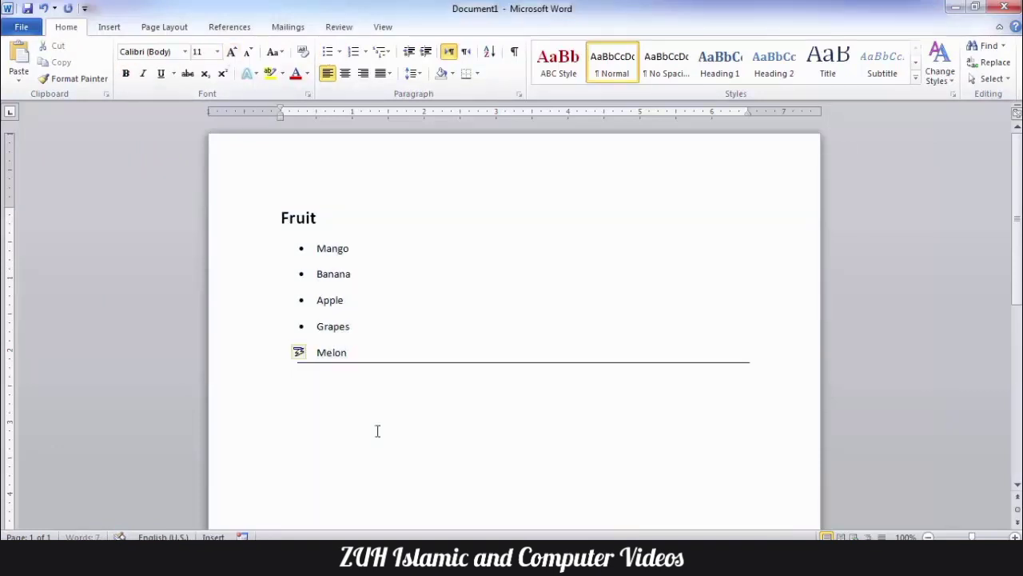
Step: Paste the list with Keep Text Only, then undo the paste
scroll(351, 414, down, 2)
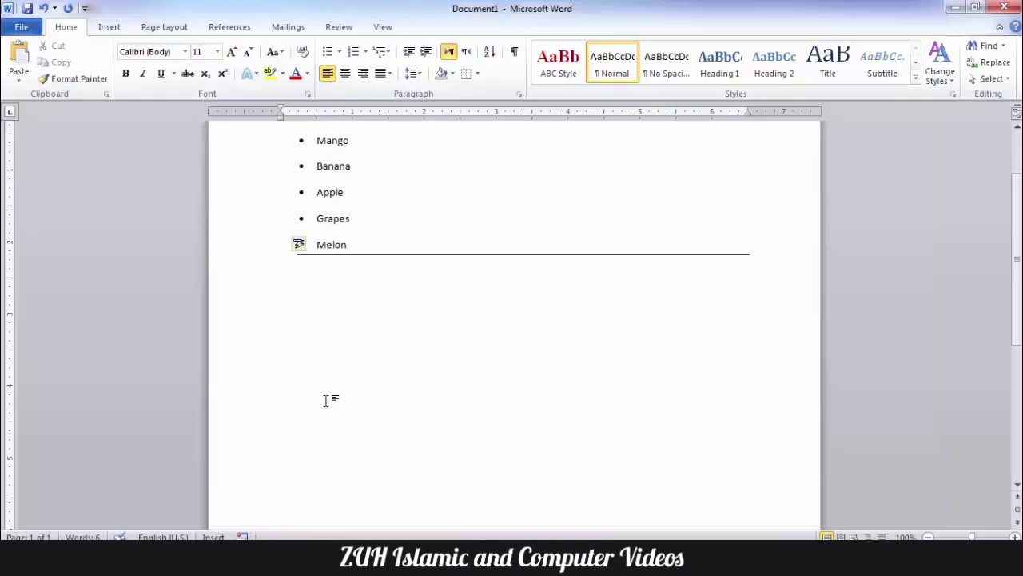
click(18, 78)
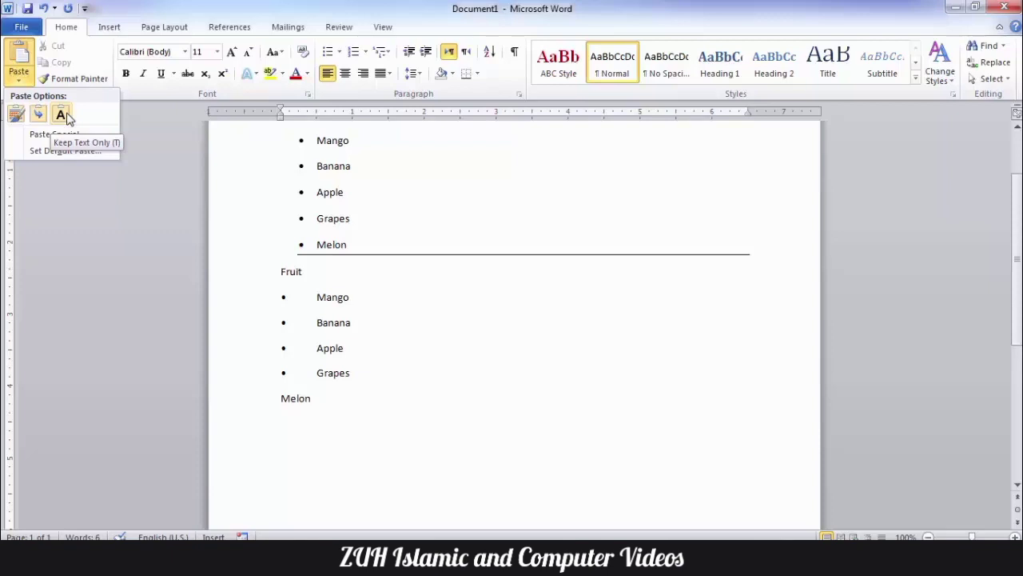
click(61, 115)
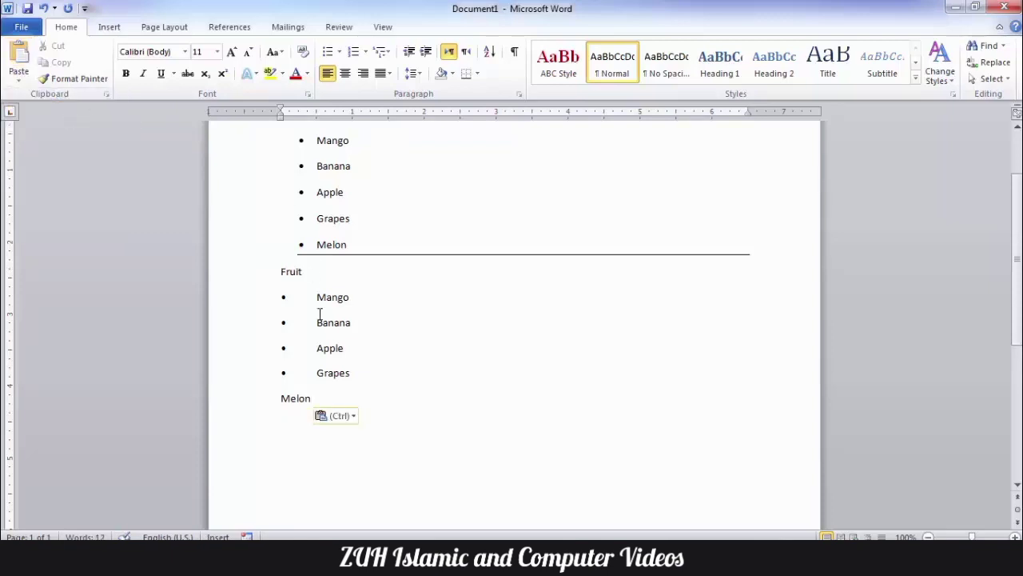
key(ctrl+z)
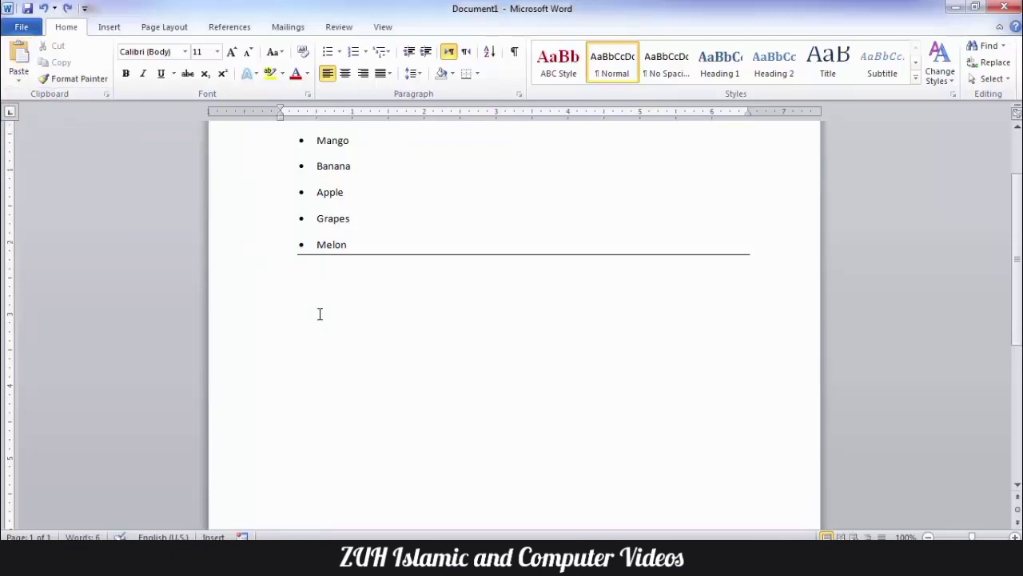
Step: Turn off keeping bullets and numbers when pasting with Keep Text Only
key(alt+f)
key(t)
click(143, 172)
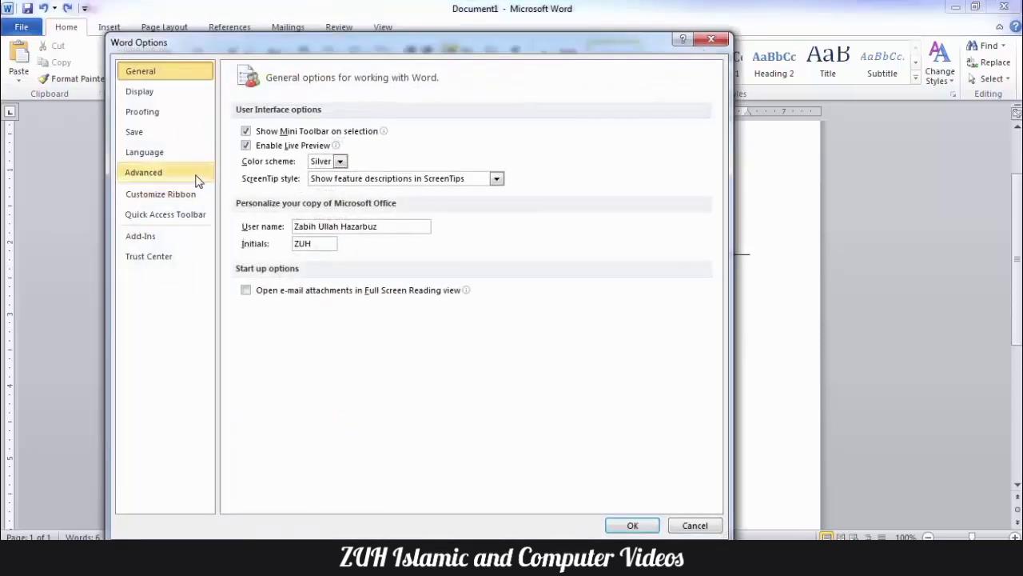
scroll(533, 235, down, 5)
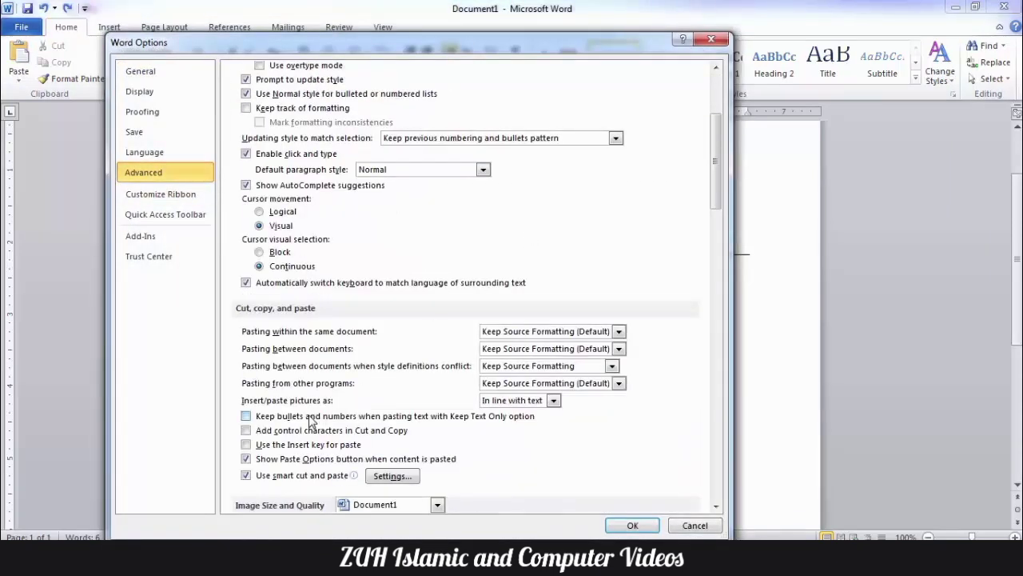
click(655, 521)
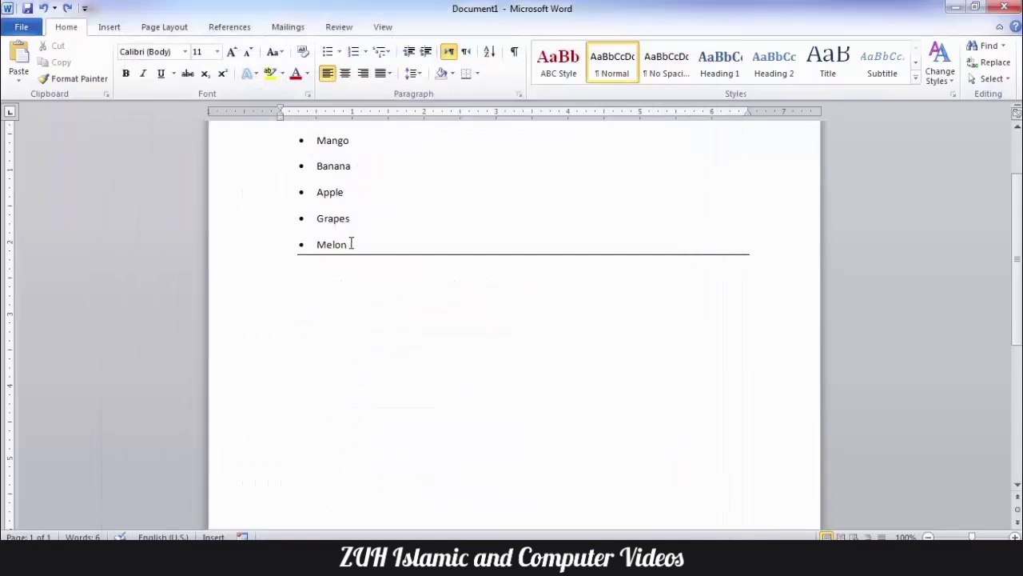
Step: Select the five fruits and preview the paste choices below the list without pasting
drag(349, 242, 293, 151)
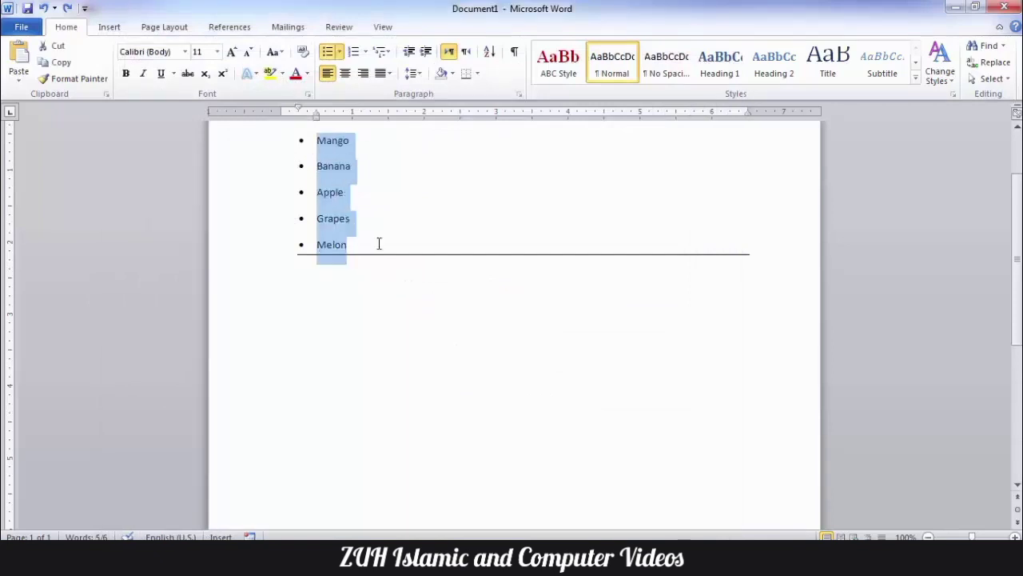
click(315, 339)
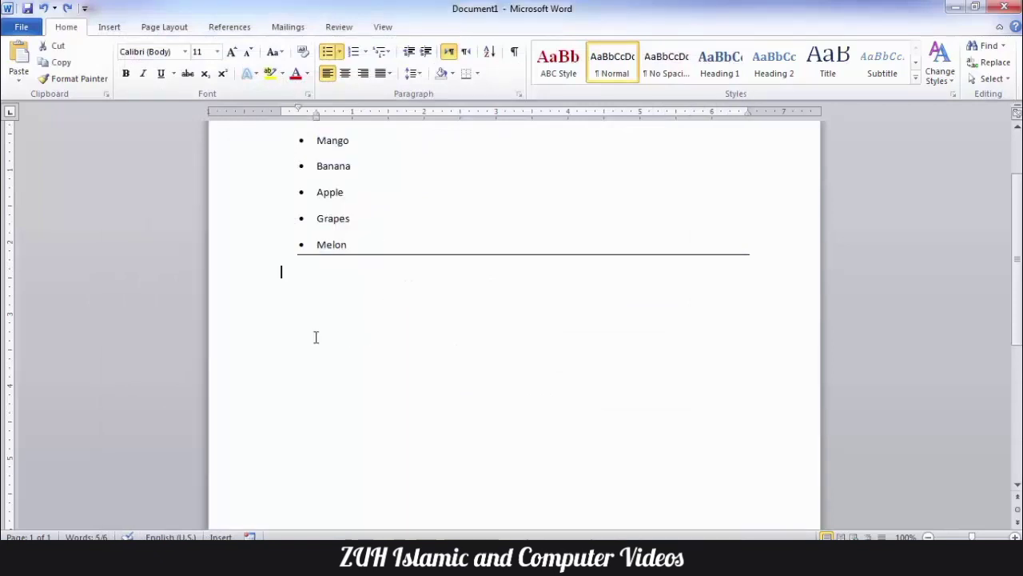
click(18, 75)
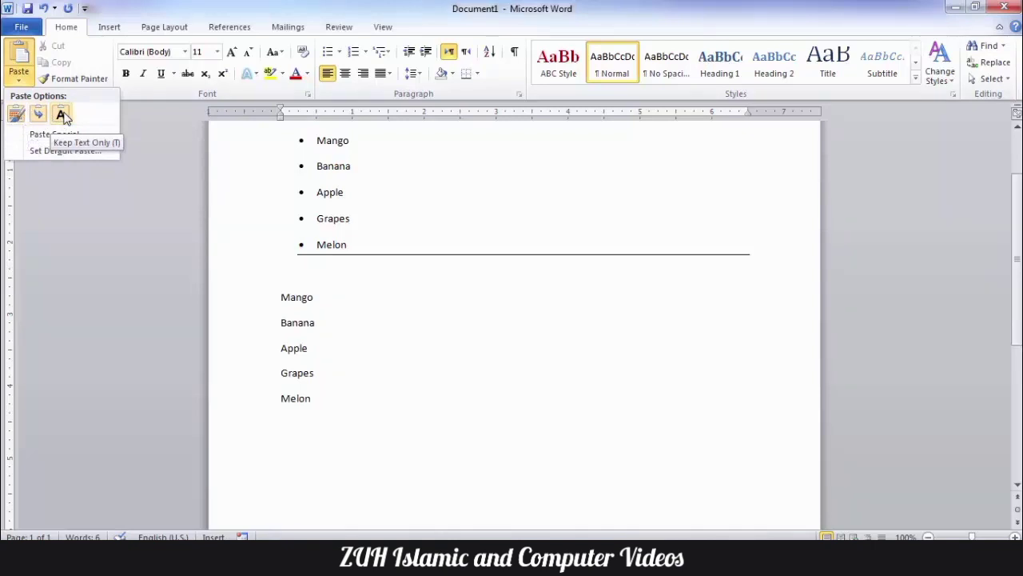
click(379, 365)
Step: Turn on Add control characters in Cut and Copy in the Advanced options
key(alt+t)
key(o)
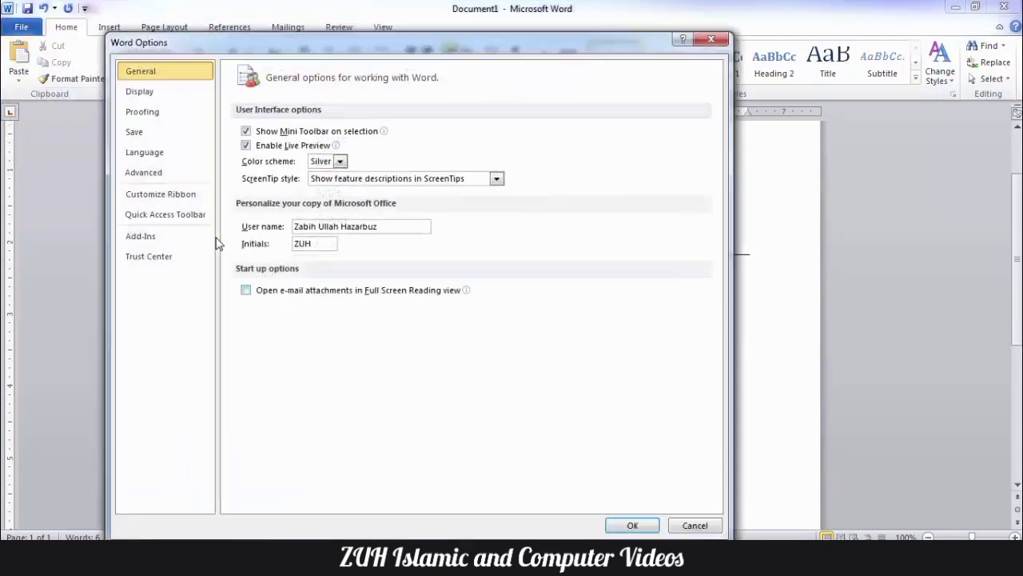
click(143, 172)
scroll(491, 216, down, 5)
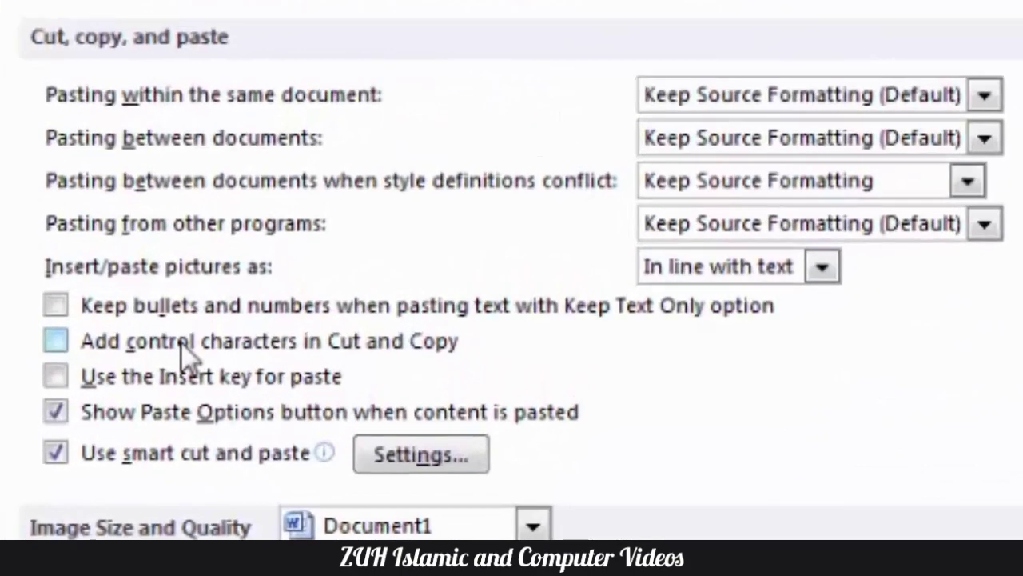
click(182, 344)
click(182, 344)
click(184, 346)
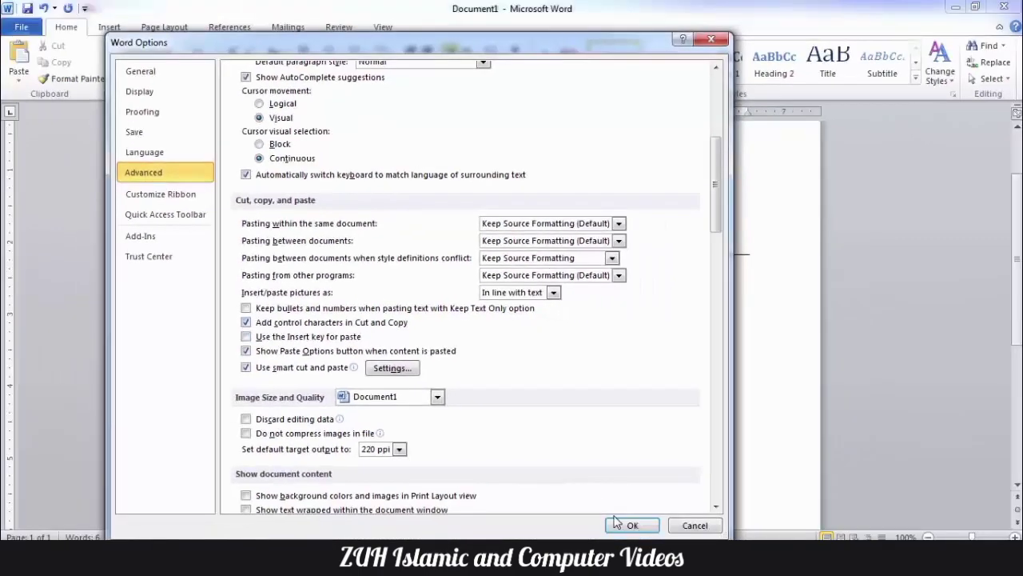
click(620, 522)
key(ctrl+a)
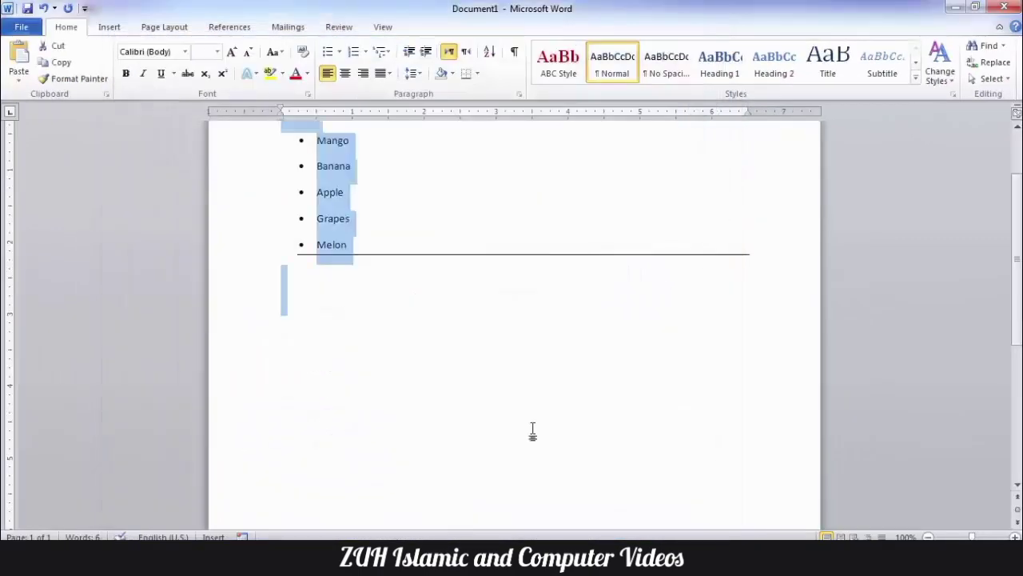
Step: Clear the document, switch to Pashto right-to-left input, and type the first Pashto sentence
key(Delete)
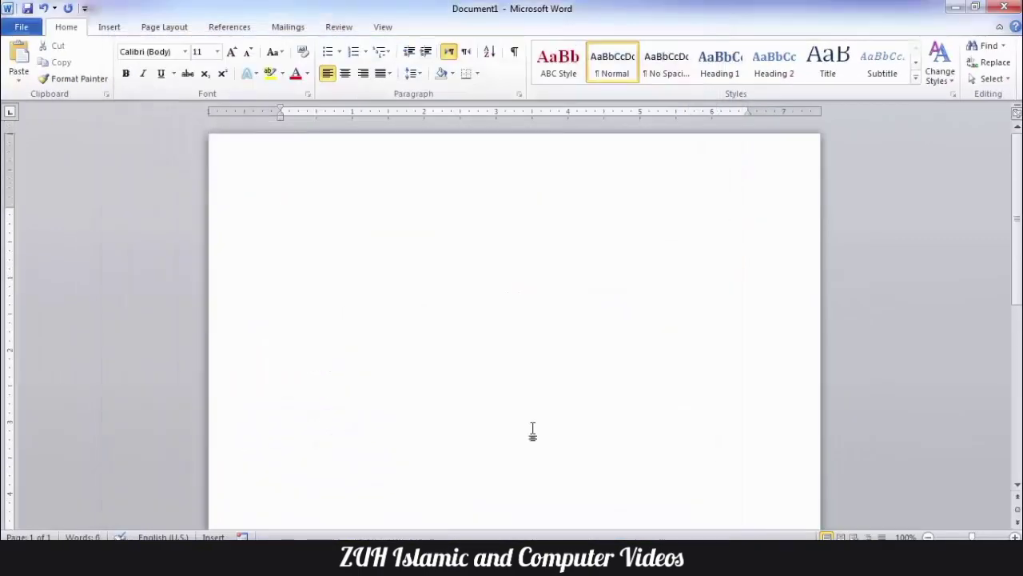
key(alt+shift)
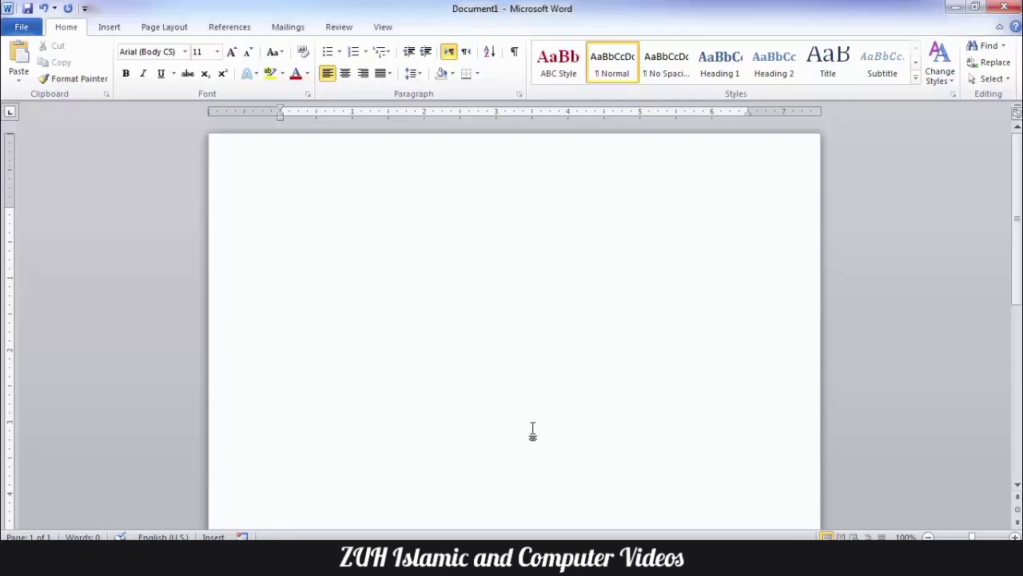
click(466, 53)
key(alt+shift)
text(احمد يو ښه هلک دی، او پر وخت ښوونځي ته ځي.)
Step: Add the second and third Pashto lines, select all three, and open the Start menu
key(Return)
text(زه هم ورسره ځ)
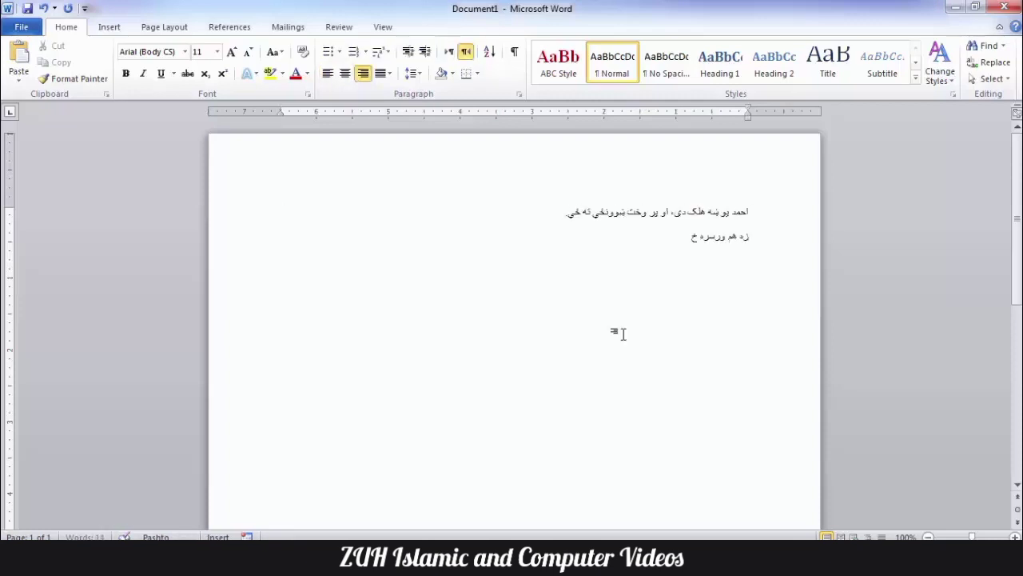
text(م، احمد زما ملګری دی.)
key(Return)
text(زه به پوهنتون کې زده کړه کوم.)
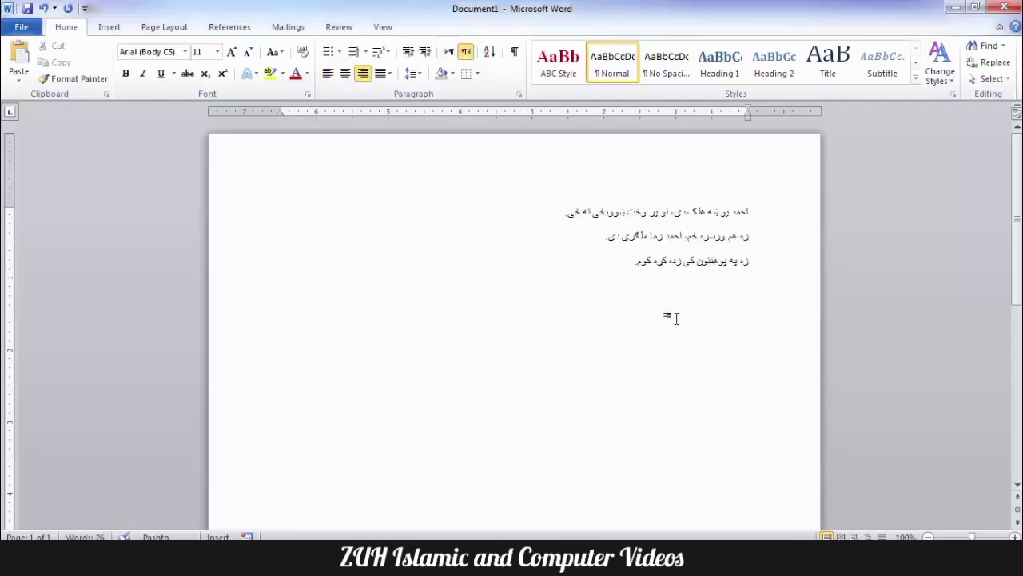
drag(676, 318, 767, 205)
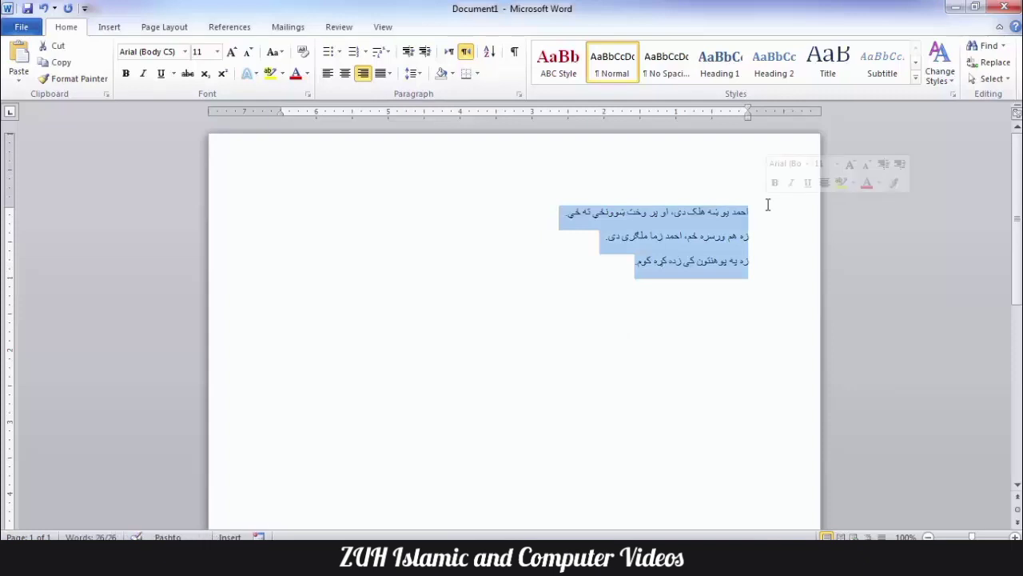
key(super)
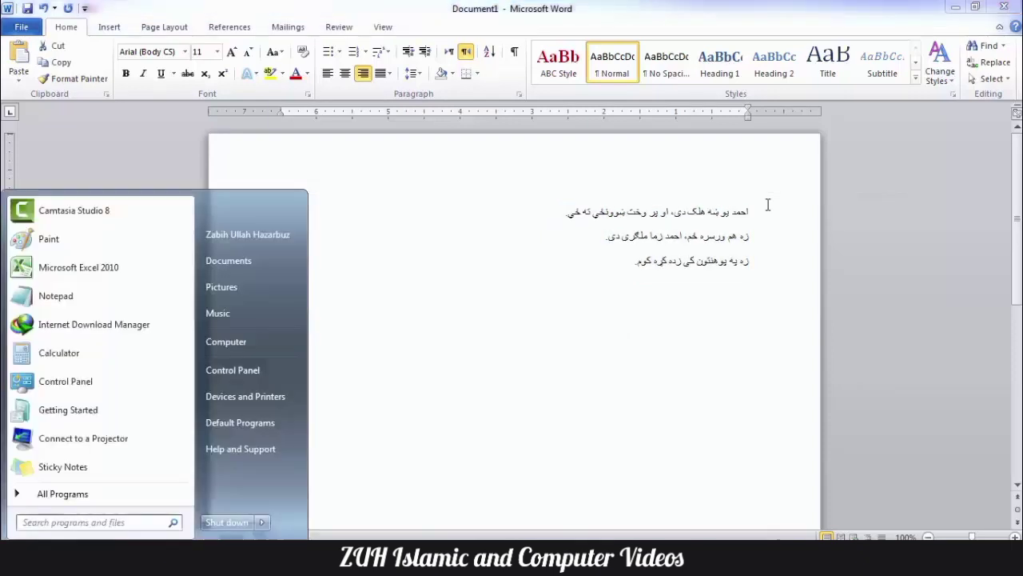
Step: Launch Notepad from Start search and paste the three Pashto lines into it
text(notepad)
key(Return)
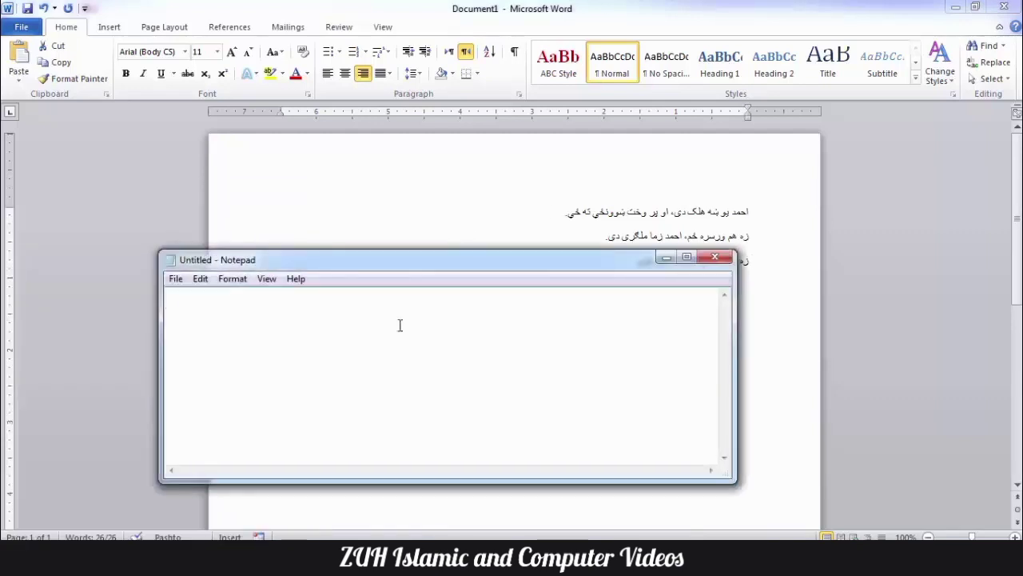
text(احمد یو ښه هلک دی، او پر وخت ښوونځي ته ځي. زه هم ورسره ځم، احمد زما ملګری دی. زه په پوهنتون کې زده کړه کوم.)
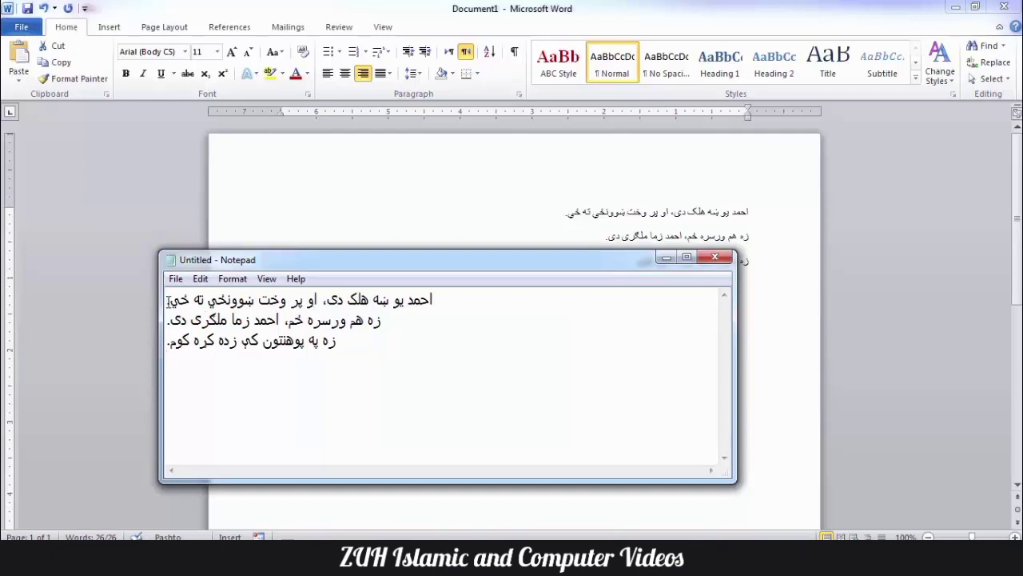
Step: Check the first pasted line, then minimize Notepad to return to Word
drag(170, 303, 169, 310)
click(187, 320)
click(674, 260)
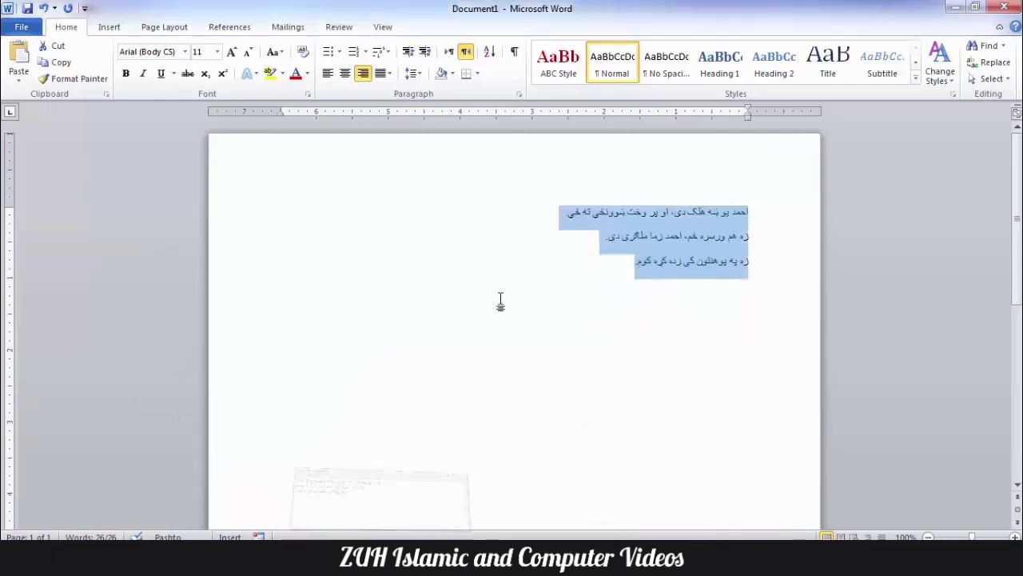
key(alt+t)
Step: Uncheck 'Add control characters in Cut and Copy' in Advanced options, then select all the Pashto text
key(o)
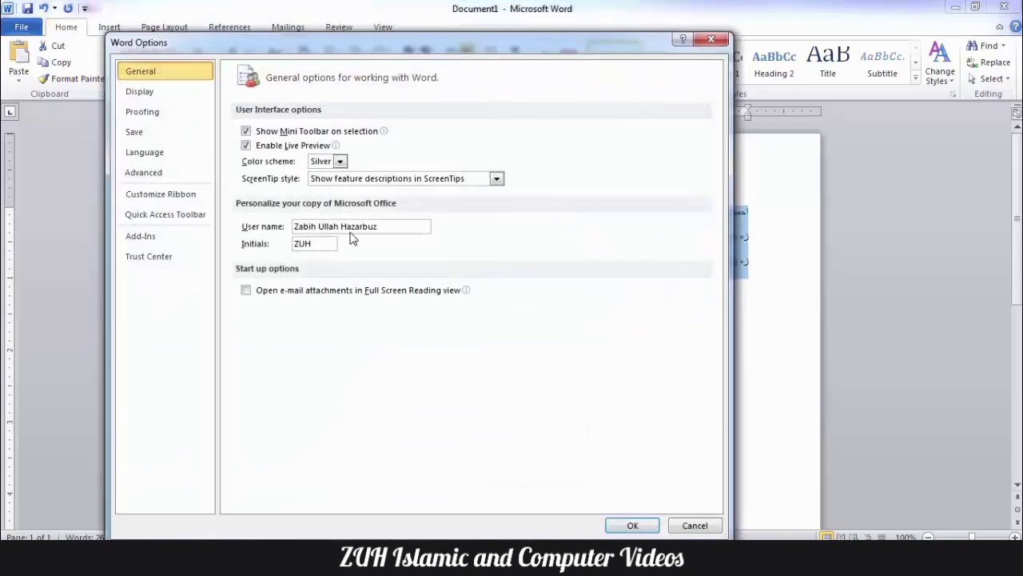
click(118, 168)
scroll(452, 242, down, 5)
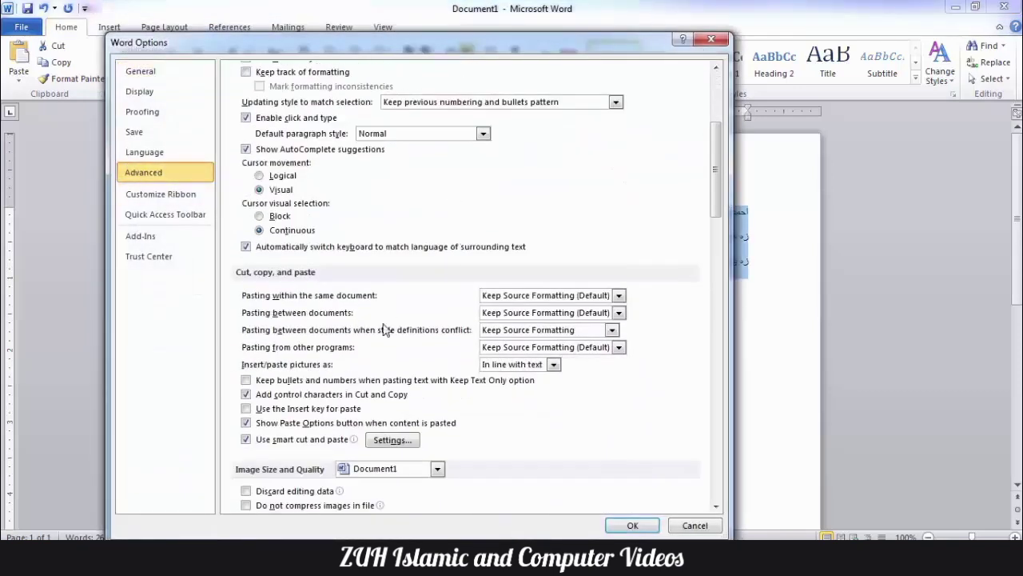
click(273, 398)
click(630, 526)
click(637, 261)
key(ctrl+a)
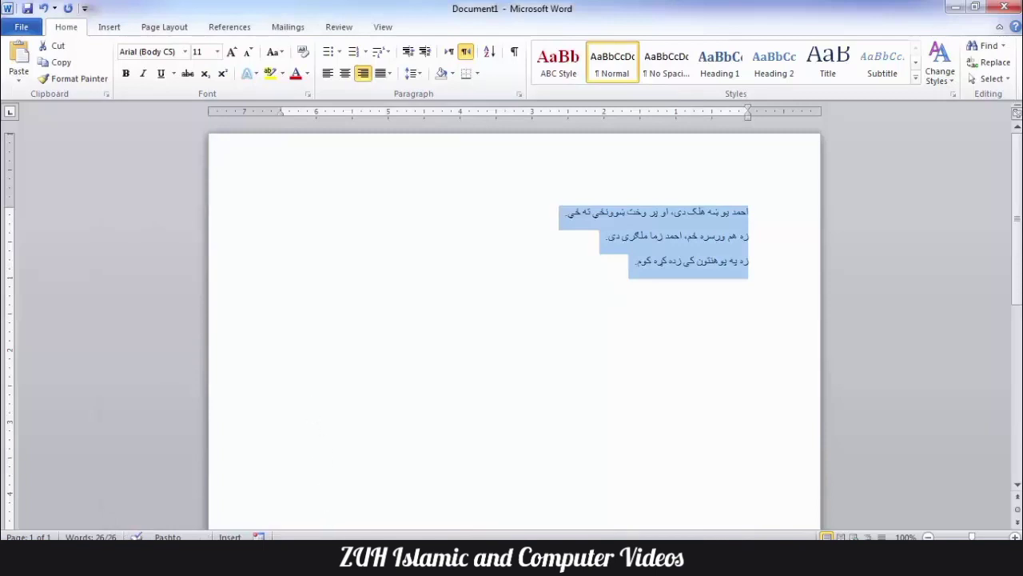
Step: Replace Notepad's old text with the Pashto lines copied from Word
click(346, 557)
click(318, 356)
key(ctrl+a)
key(ctrl+c)
key(Delete)
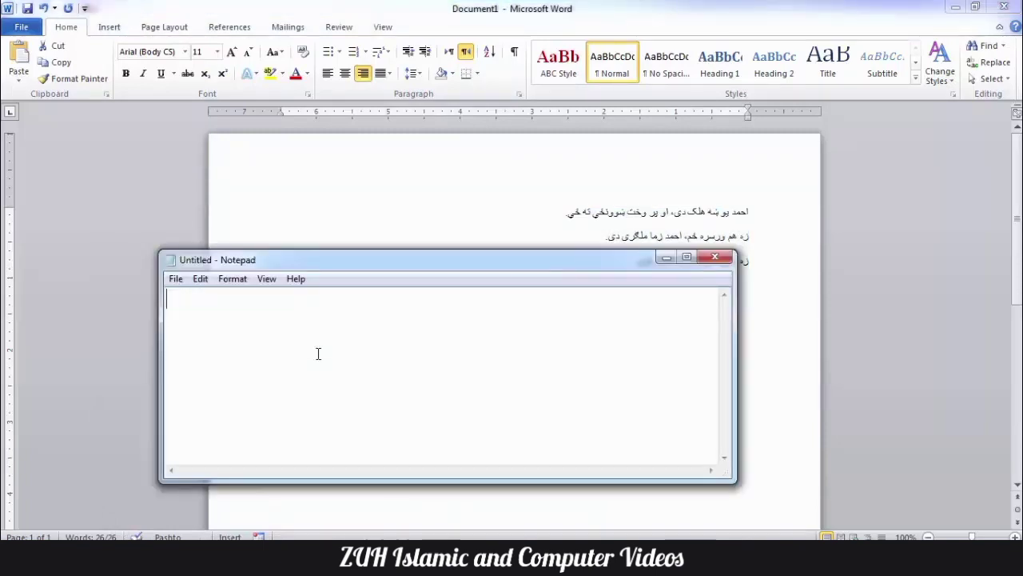
text(احمد يو ښه هلک دی، او پر وخت ښوونځي ته ځي. زه هم ورسره ځم، احمد زما ملګری دی. زه په پوهنتون کې زده کړه کوم.)
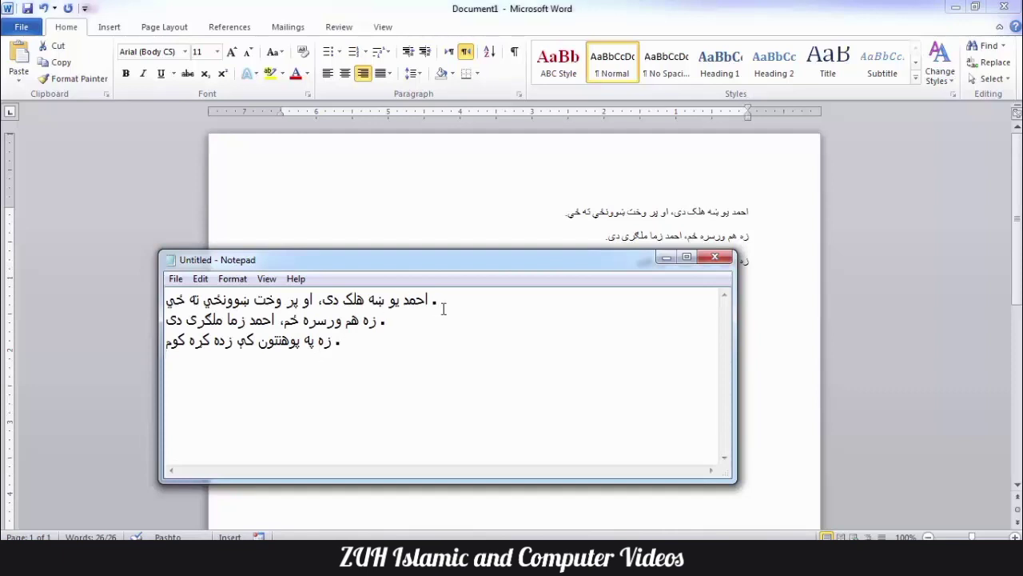
Step: Inspect the first pasted line by moving the caret through it, then return to Word
drag(431, 303, 441, 304)
click(402, 301)
key(Left)
key(Right)
key(Right)
key(Right)
key(Right)
key(Right)
key(Right)
click(666, 256)
key(alt+t)
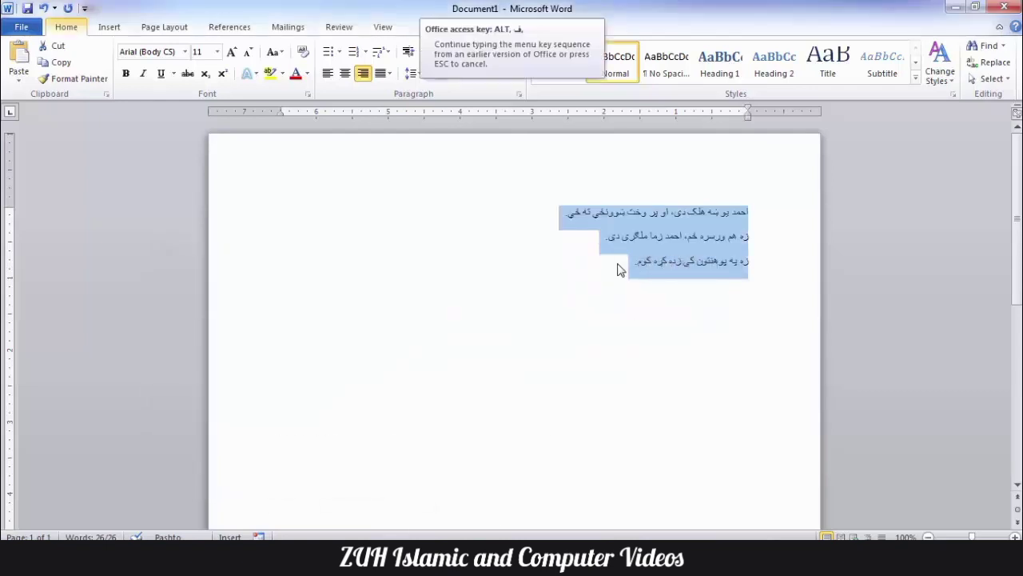
Step: Turn 'Add control characters in Cut and Copy' back on in Word's Advanced options
key(o)
click(193, 178)
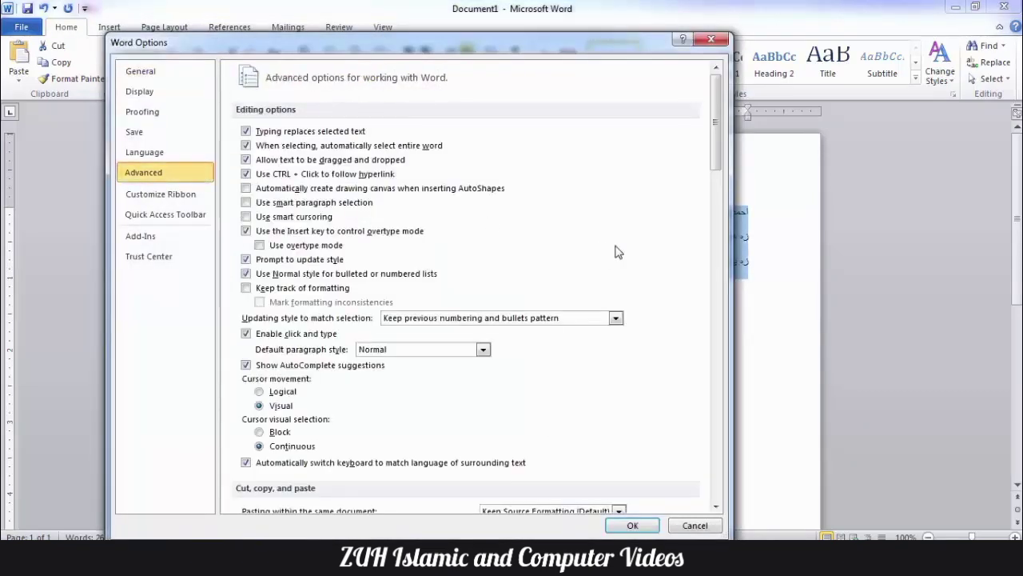
scroll(617, 251, down, 10)
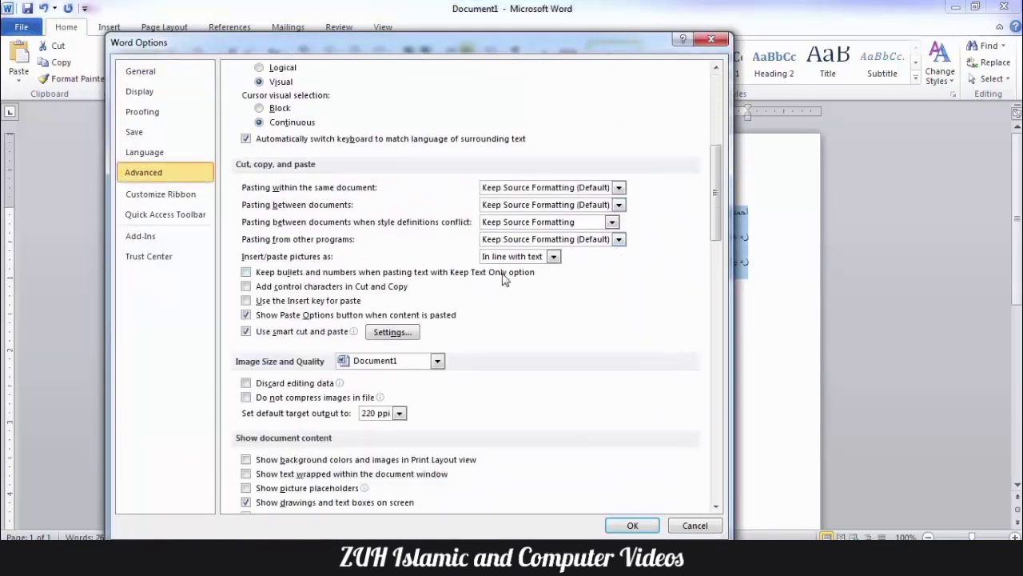
click(387, 290)
drag(718, 201, 717, 157)
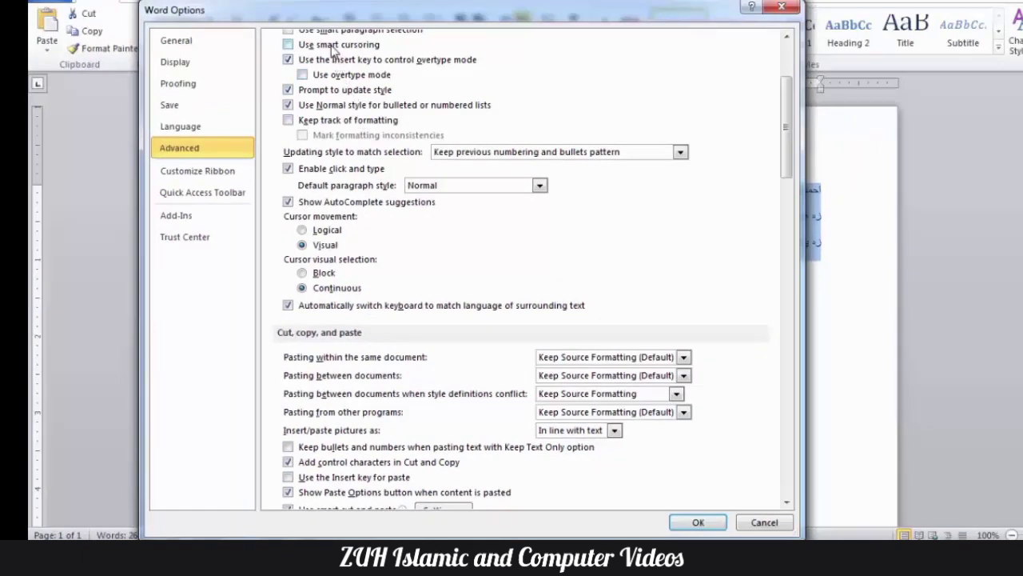
scroll(330, 50, up, 1)
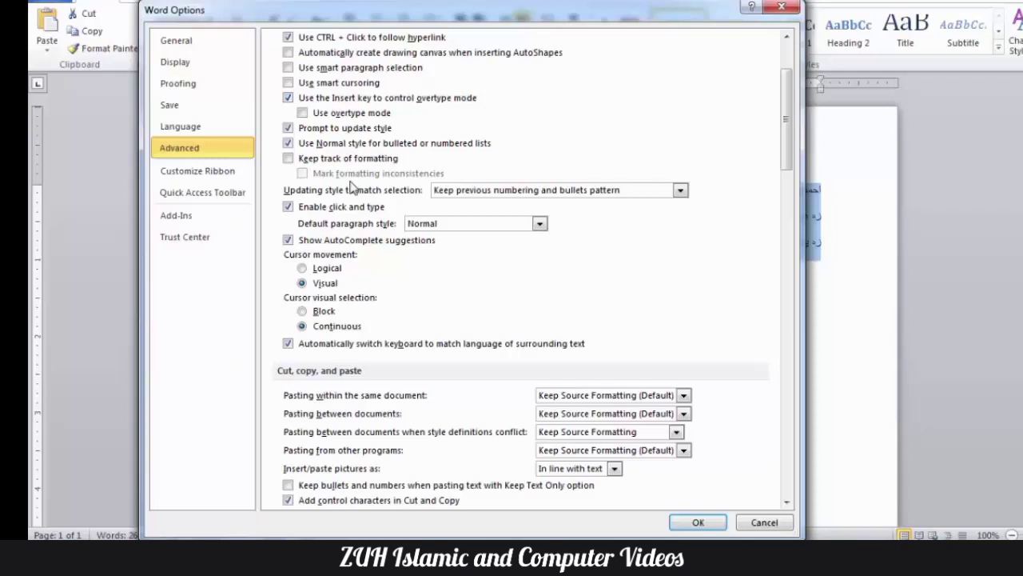
drag(788, 122, 788, 134)
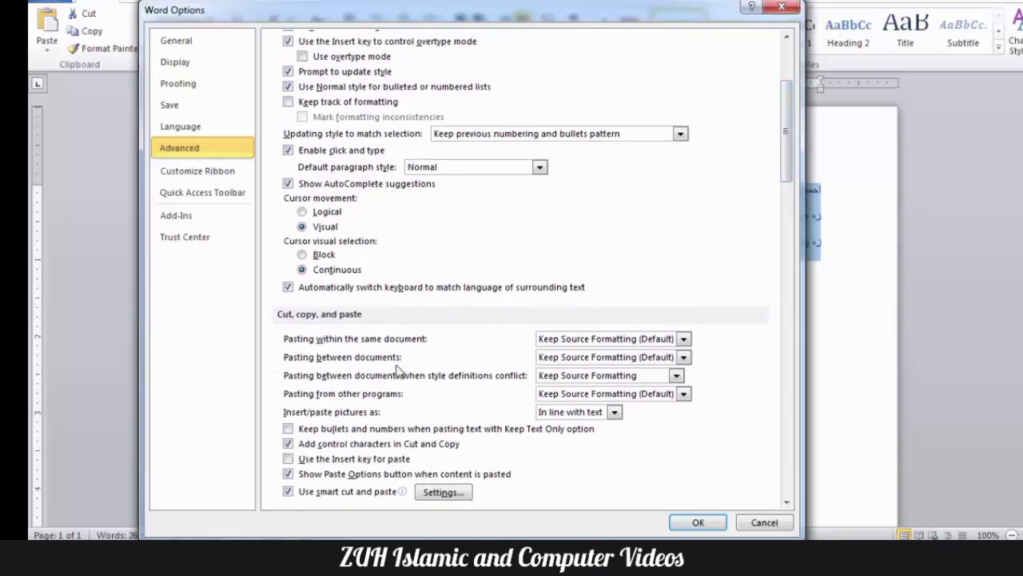
Step: Try the Insert-key paste and overtype options, leave 'Use the Insert key for paste' off, and apply
click(318, 461)
click(289, 41)
click(357, 462)
click(358, 462)
key(Insert)
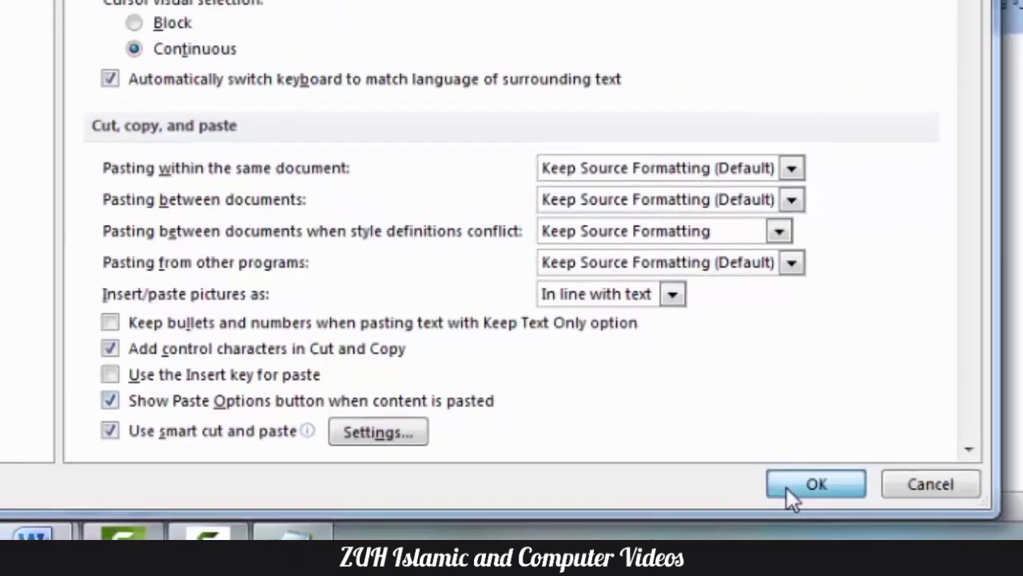
click(786, 486)
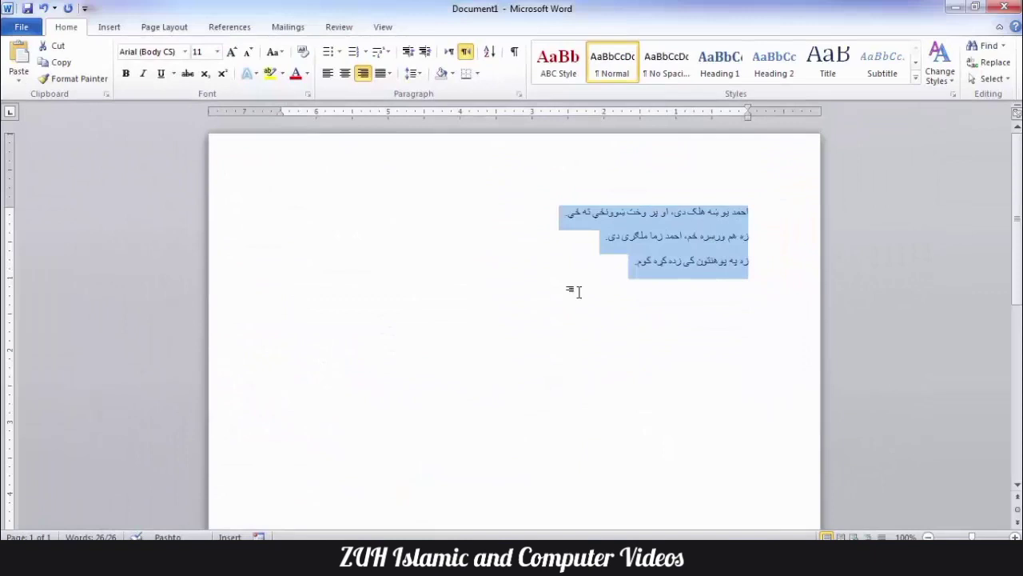
Step: Add empty lines below the text and paste the three Pashto lines lower on the page
click(578, 292)
key(Return)
key(Return)
key(Return)
key(Return)
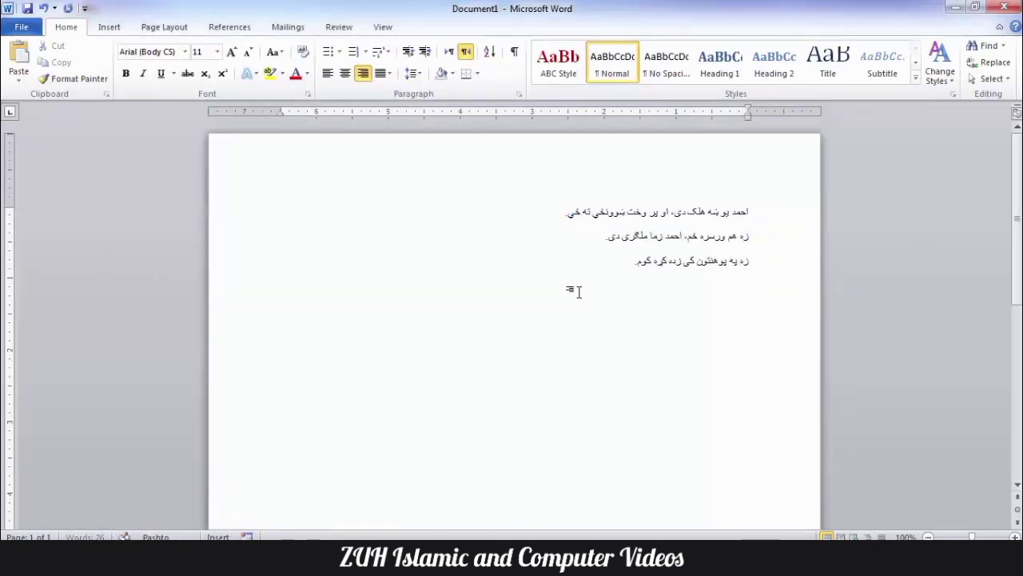
key(ctrl+v)
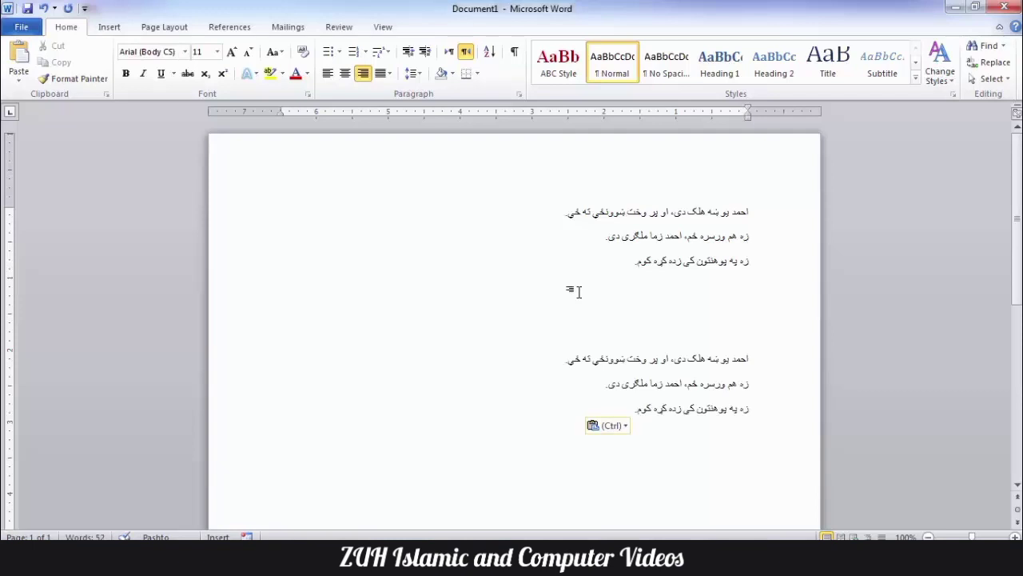
Step: Through Paste Options > Set Default Paste, stop the Paste Options button from showing
click(609, 426)
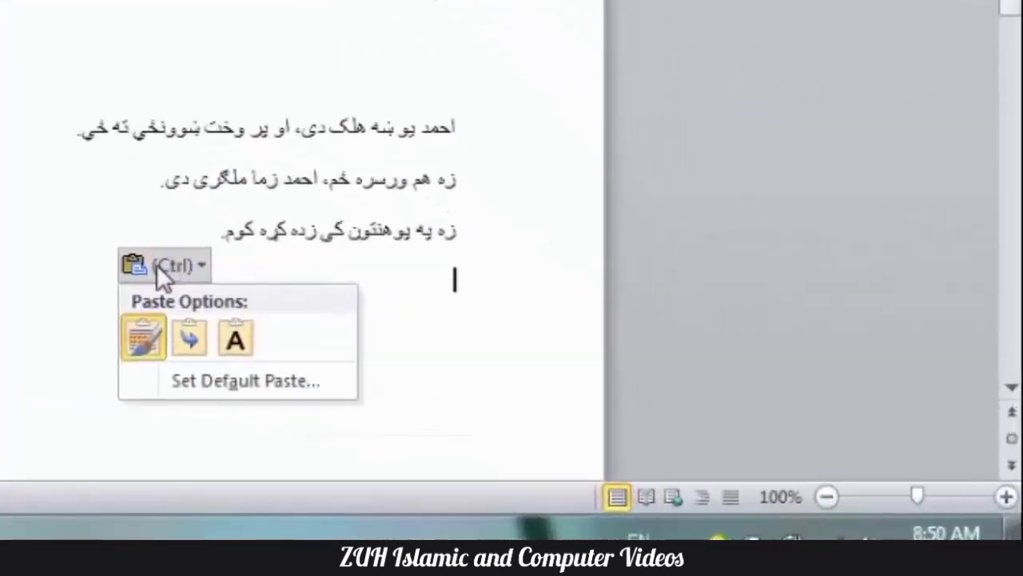
click(233, 387)
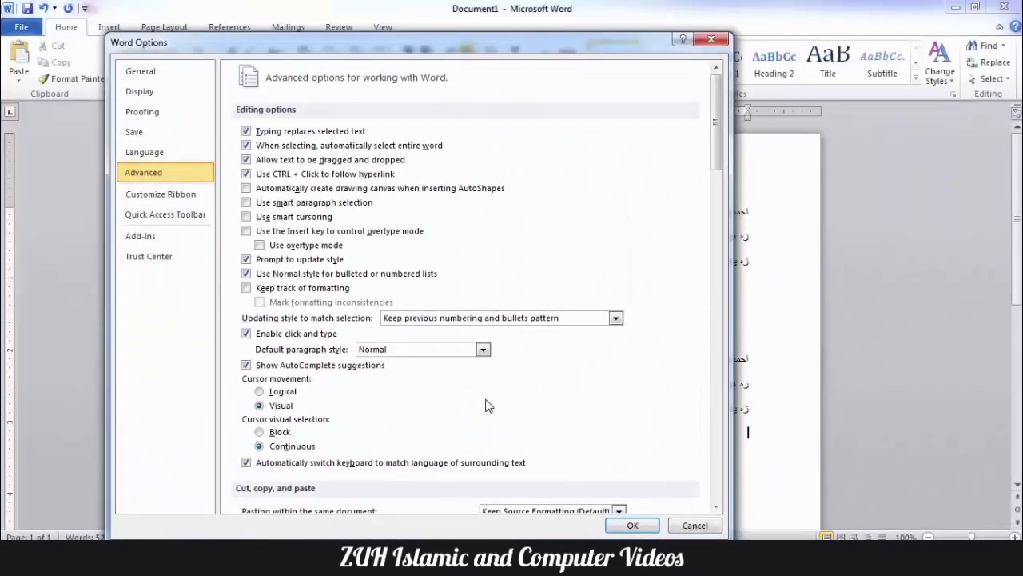
scroll(489, 406, down, 6)
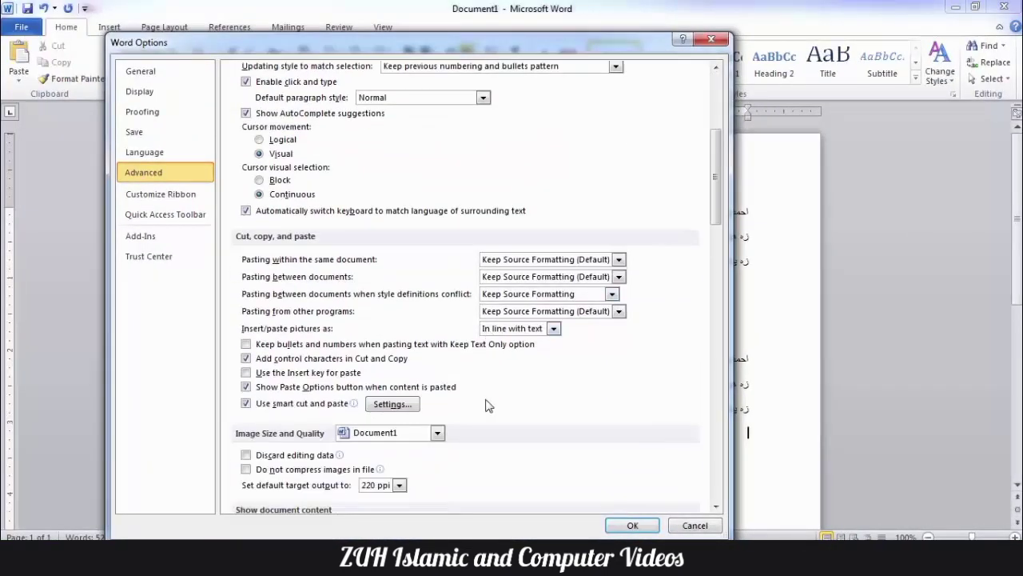
click(633, 525)
Step: Paste another copy of the Pashto lines on the last empty line
key(ctrl+a)
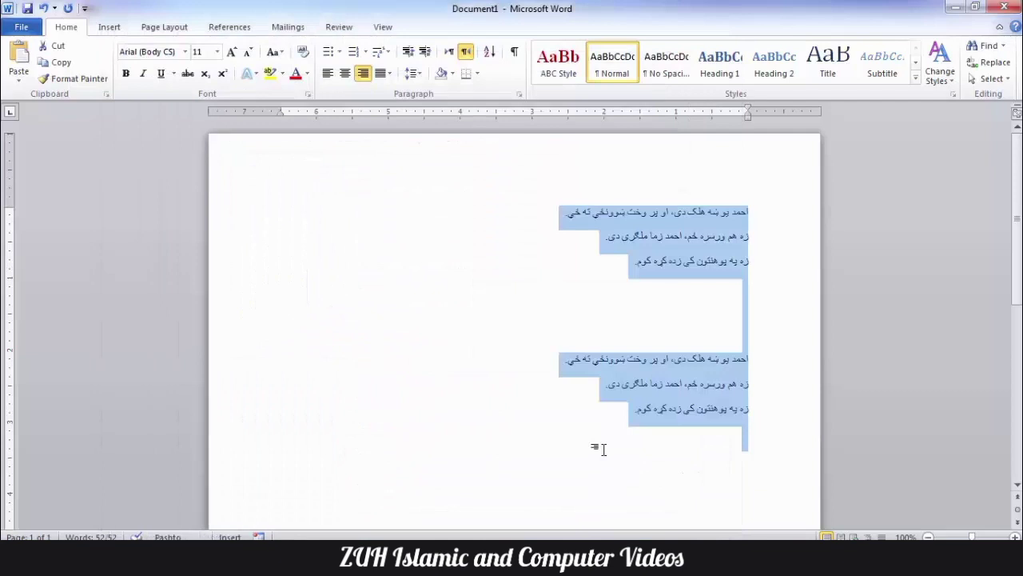
click(603, 449)
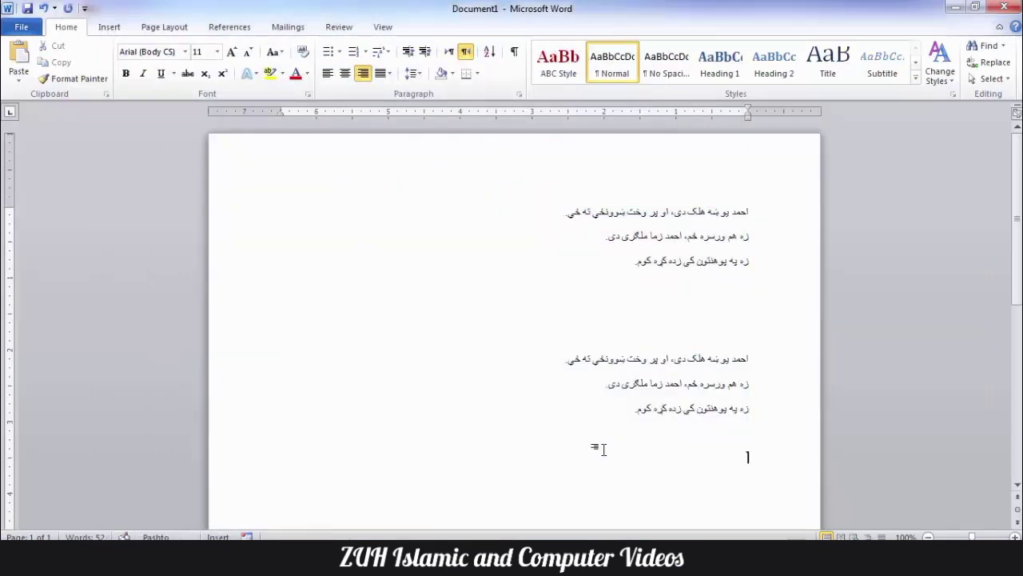
key(ctrl+v)
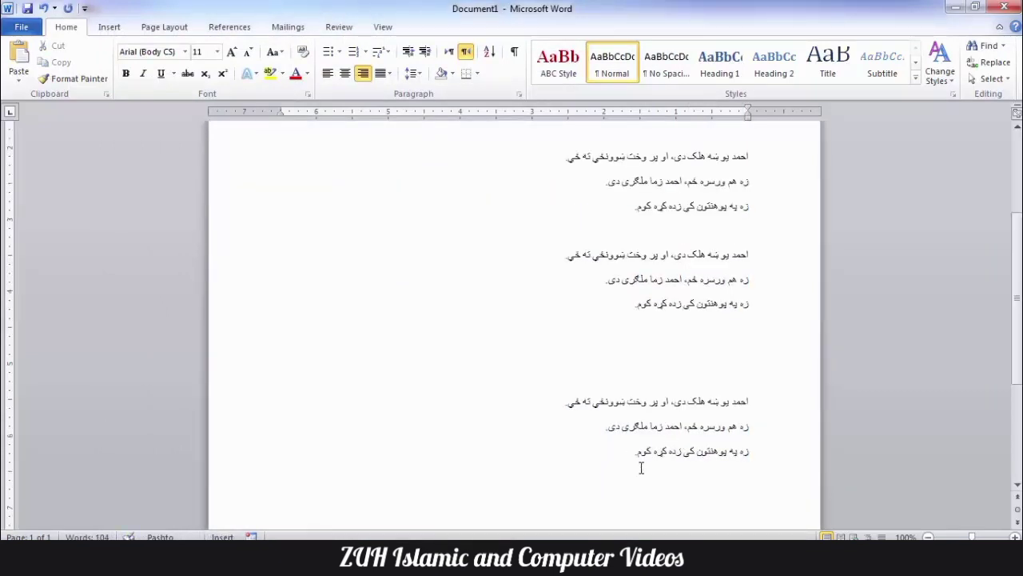
Step: Toggle keeping bullets and numbers and turn off control characters in Advanced options, then clear the document
key(alt+t)
key(o)
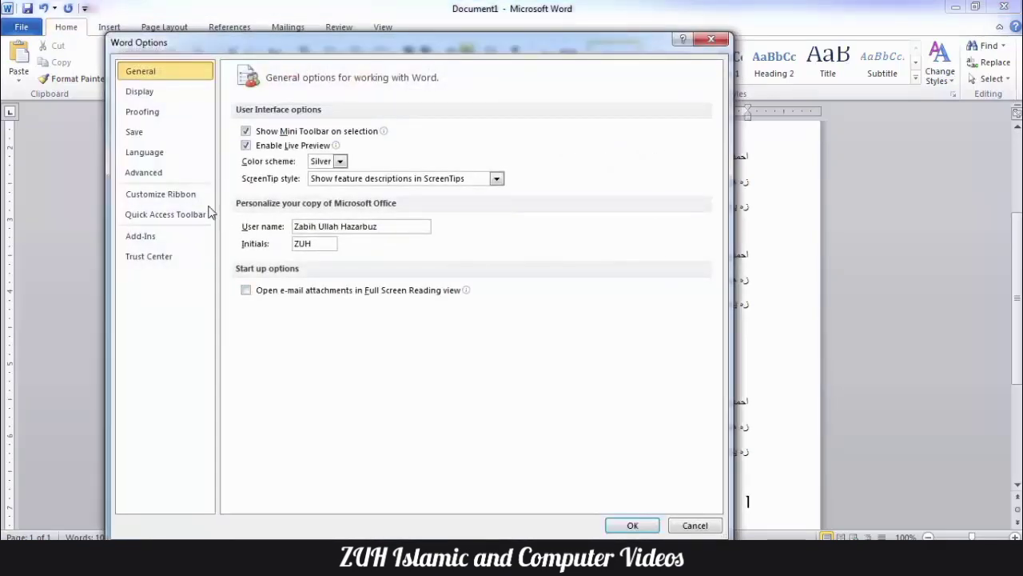
click(144, 172)
scroll(281, 286, down, 8)
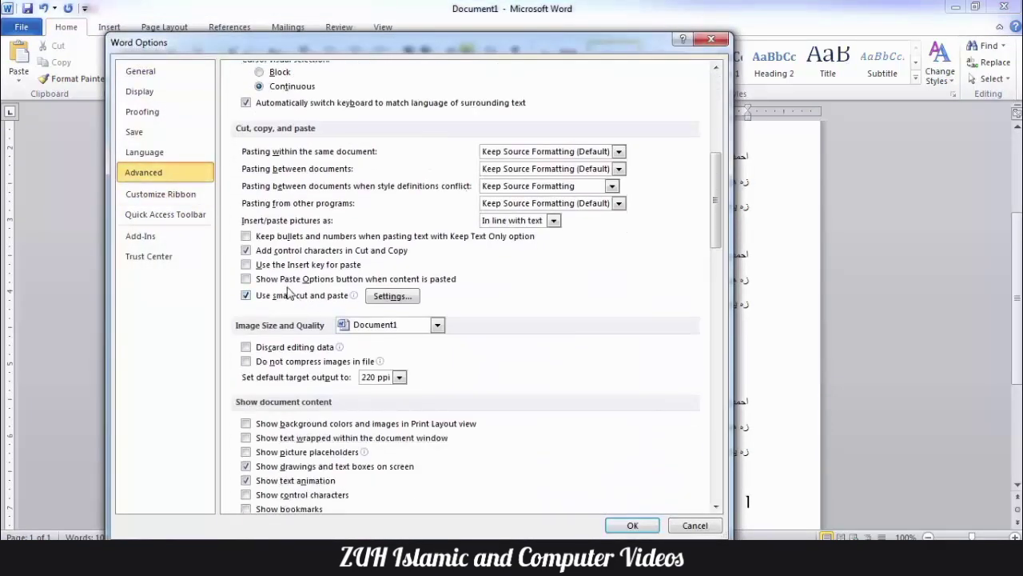
click(259, 238)
click(260, 251)
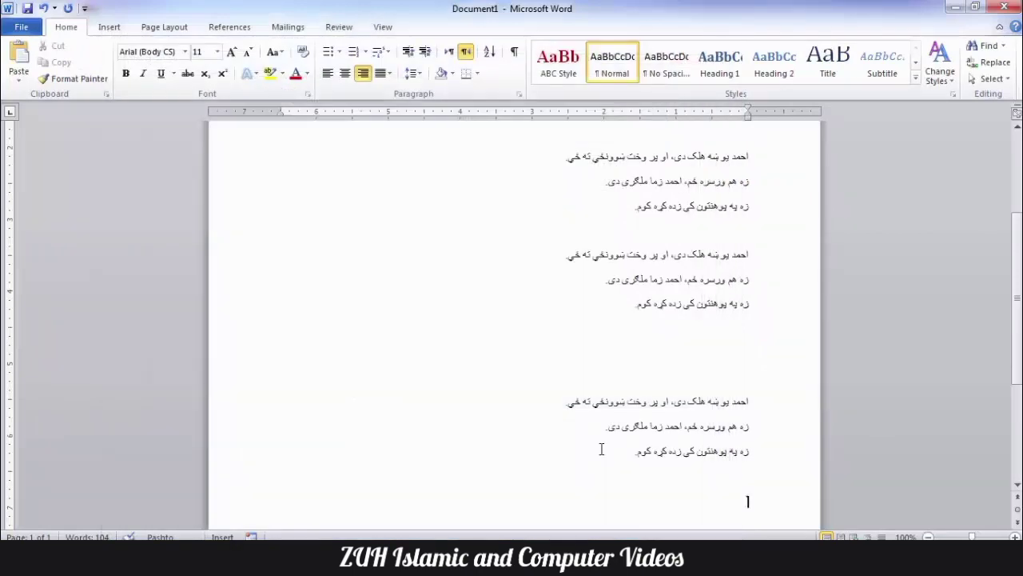
key(ctrl+a)
key(Delete)
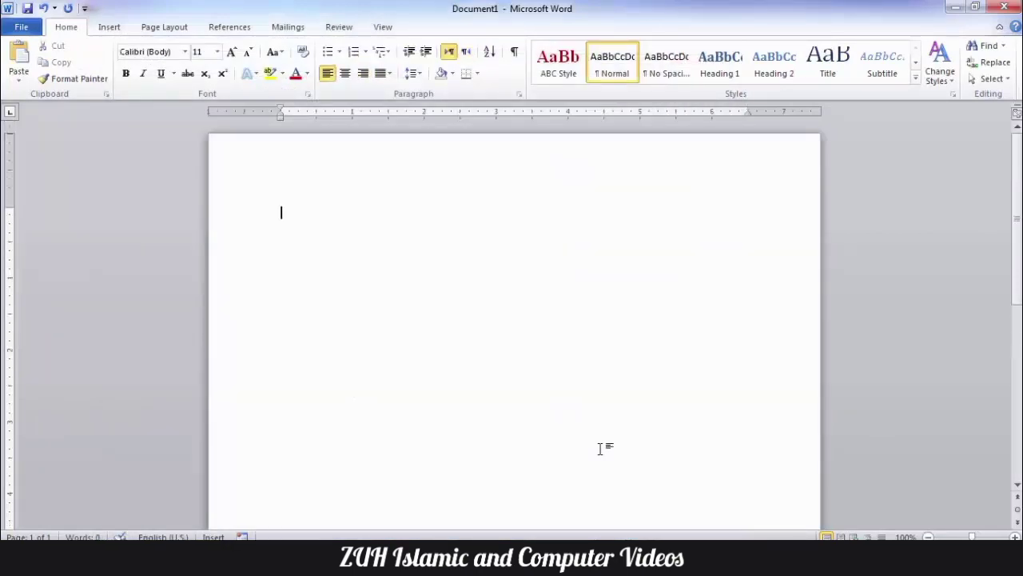
Step: Type a name, then paste it twice so smart spacing separates each copy with a space
text(Ahma)
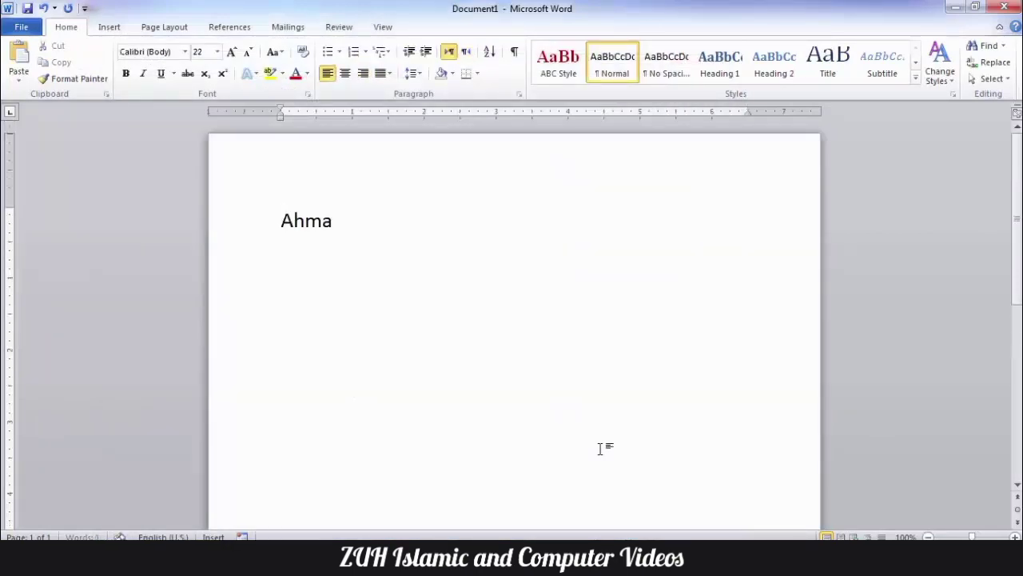
text(d)
drag(345, 220, 279, 222)
key(ctrl+c)
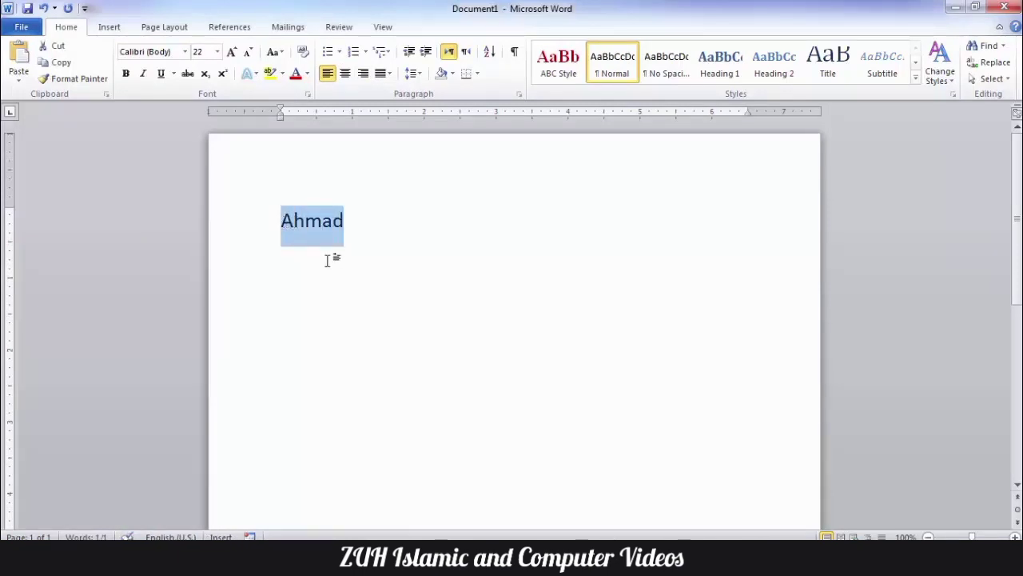
key(Right)
key(ctrl+v)
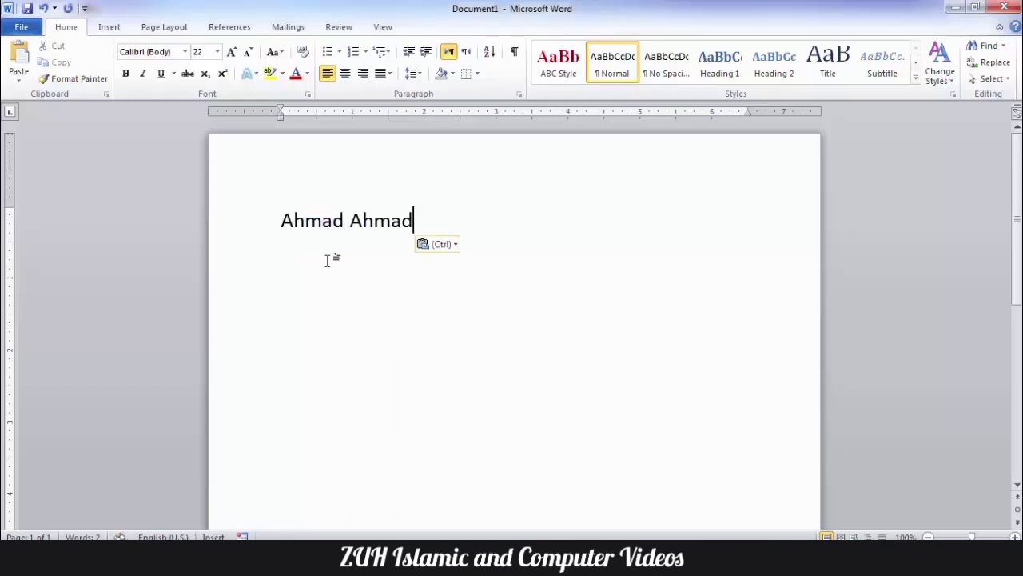
key(ctrl+v)
key(ctrl+v)
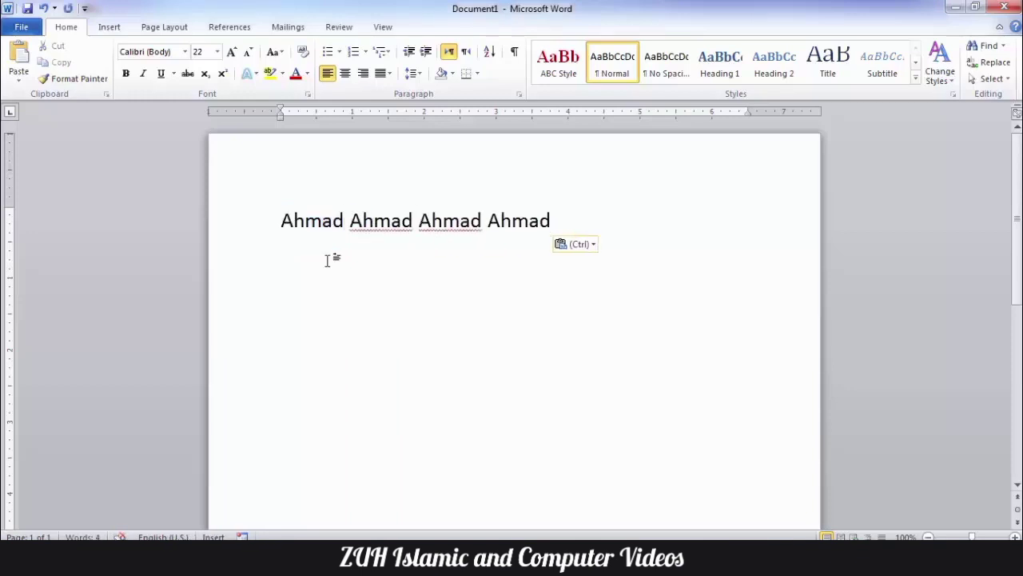
click(345, 222)
drag(414, 223, 421, 224)
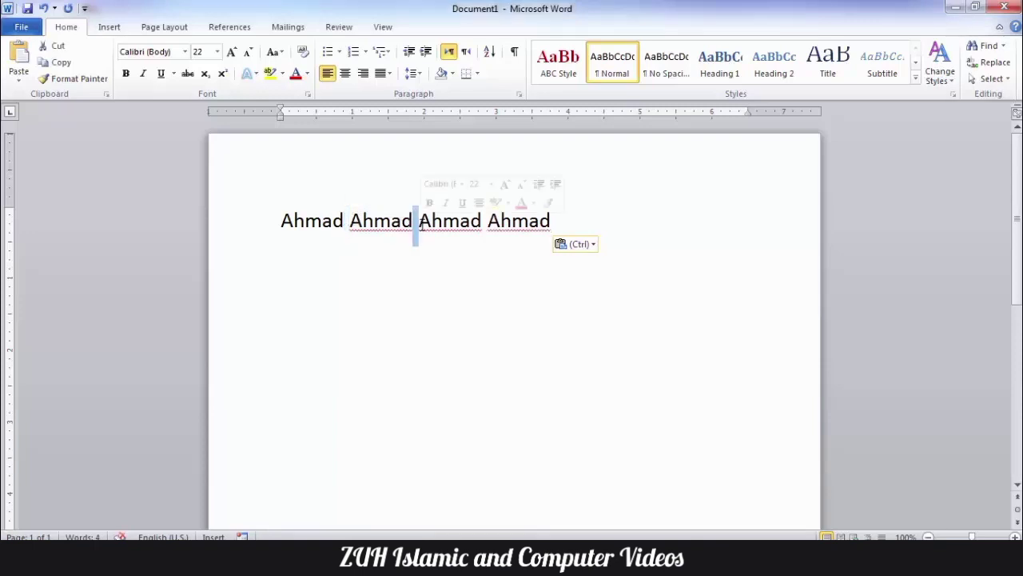
key(alt+t)
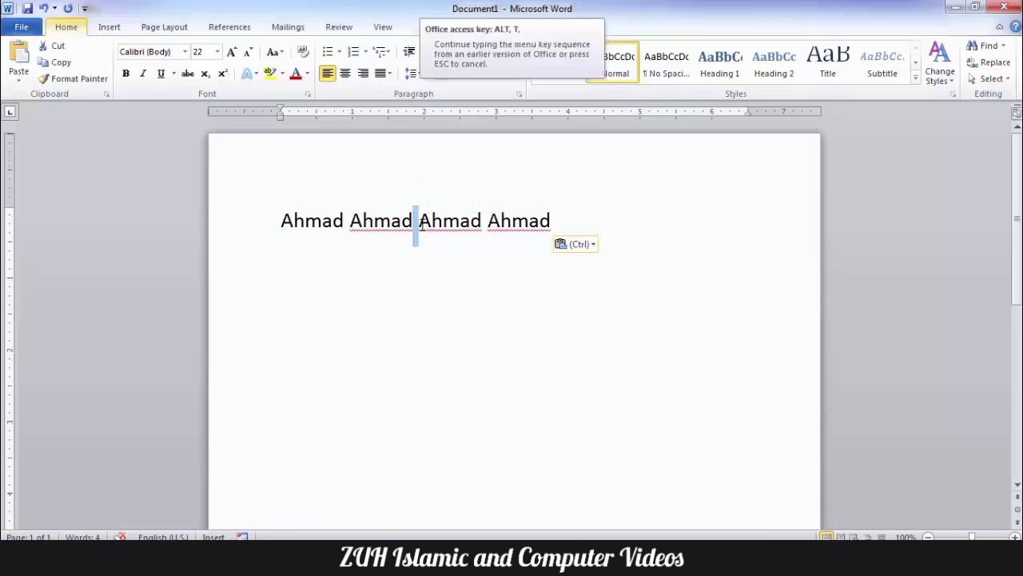
Step: Uncheck 'Use smart cut and paste' in Word's Advanced options and apply
key(o)
click(144, 172)
scroll(504, 236, down, 6)
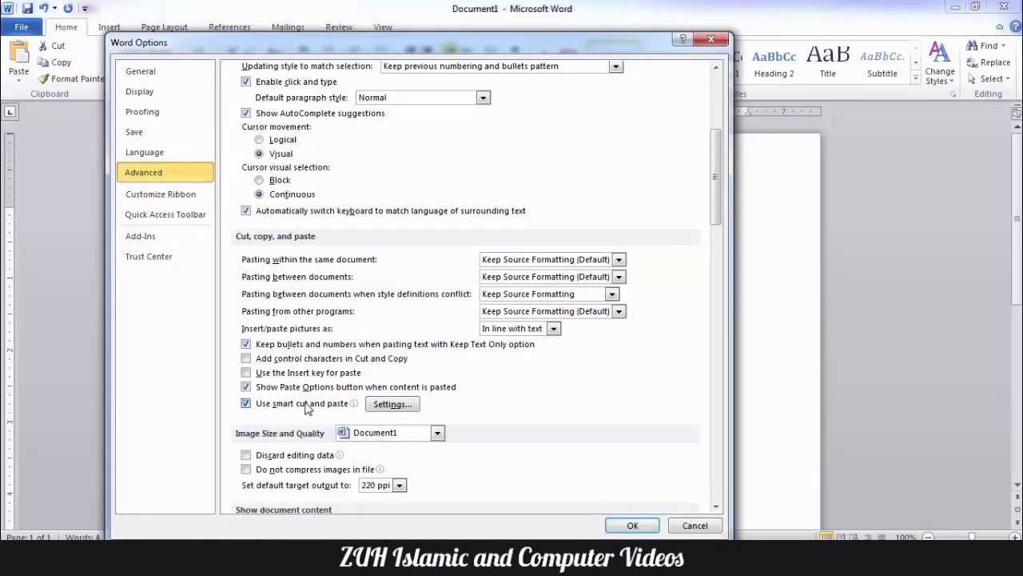
click(308, 405)
click(624, 525)
Step: Delete the extra name copies, paste again without automatic spacing, then remove the run-together copies
drag(594, 263, 291, 225)
key(Delete)
key(BackSpace)
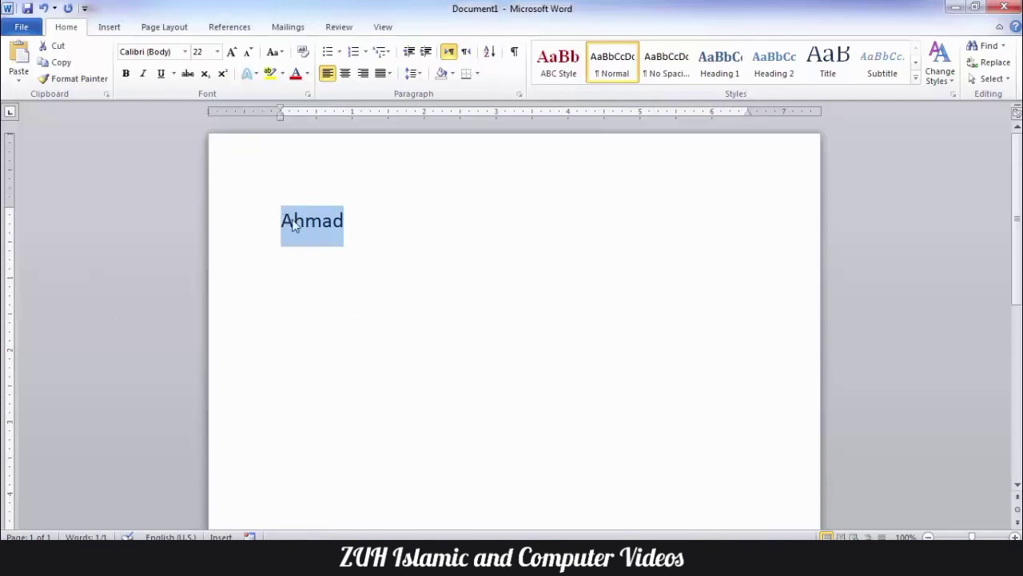
key(ctrl+c)
click(380, 216)
key(ctrl+v)
key(ctrl+v)
key(ctrl+v)
key(ctrl+v)
key(ctrl+v)
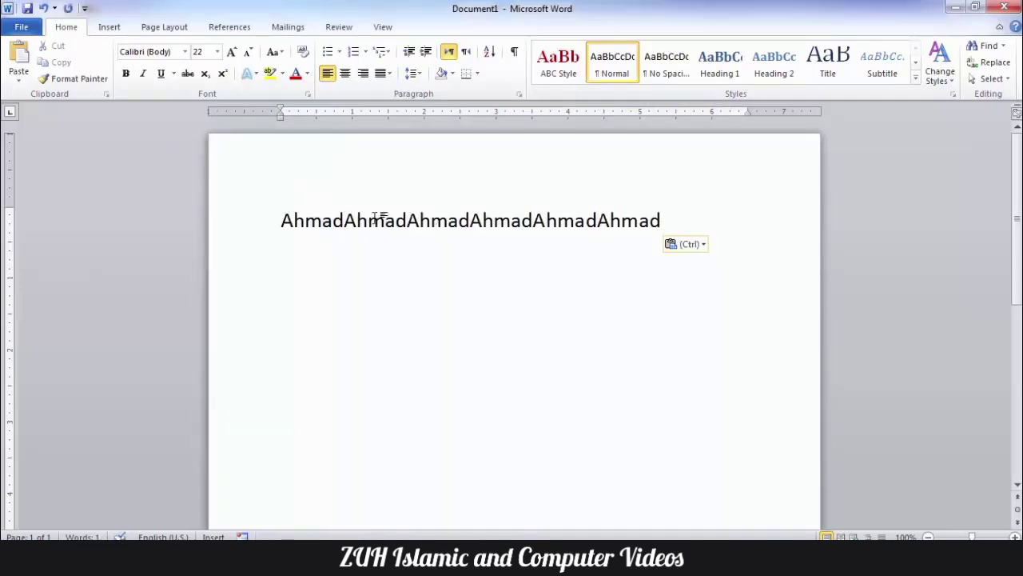
key(BackSpace)
key(BackSpace)
key(BackSpace)
key(BackSpace)
key(BackSpace)
key(BackSpace)
key(BackSpace)
key(BackSpace)
key(BackSpace)
key(BackSpace)
key(BackSpace)
key(BackSpace)
key(BackSpace)
key(BackSpace)
key(BackSpace)
key(BackSpace)
key(BackSpace)
key(BackSpace)
key(BackSpace)
key(BackSpace)
key(alt+t)
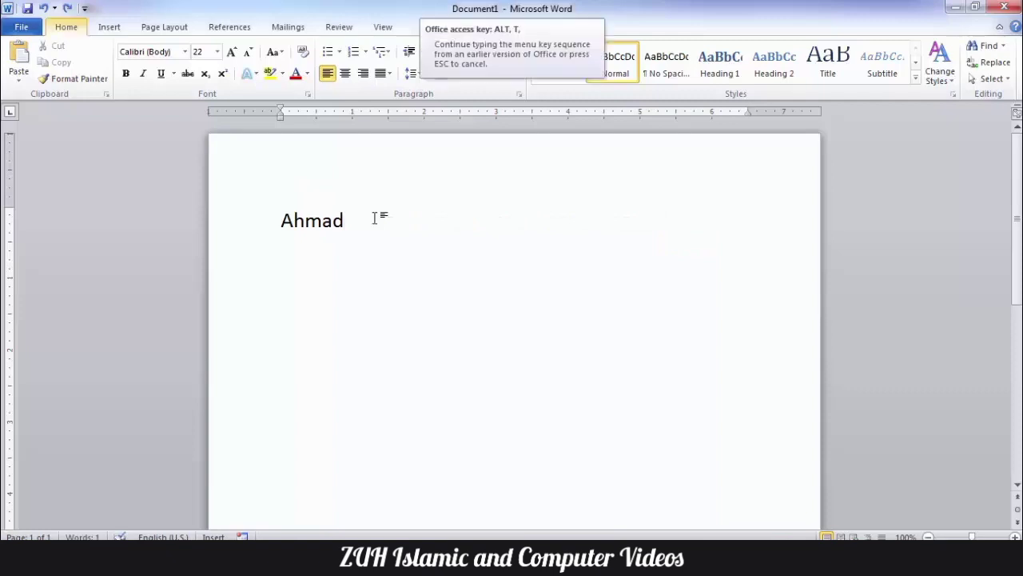
Step: Re-enable 'Use smart cut and paste' in Advanced options and open its Settings
key(o)
click(196, 173)
scroll(509, 185, down, 8)
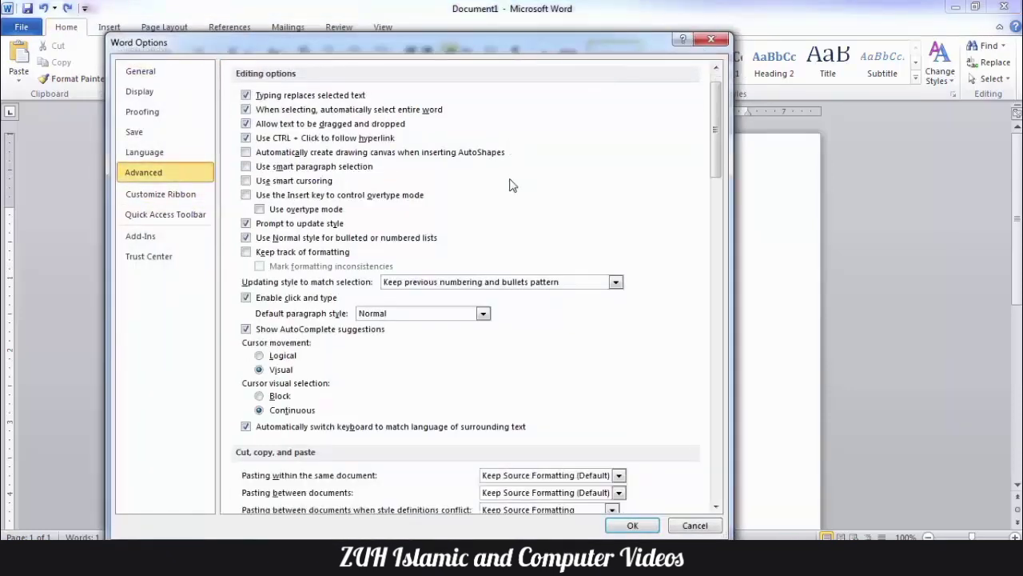
click(339, 334)
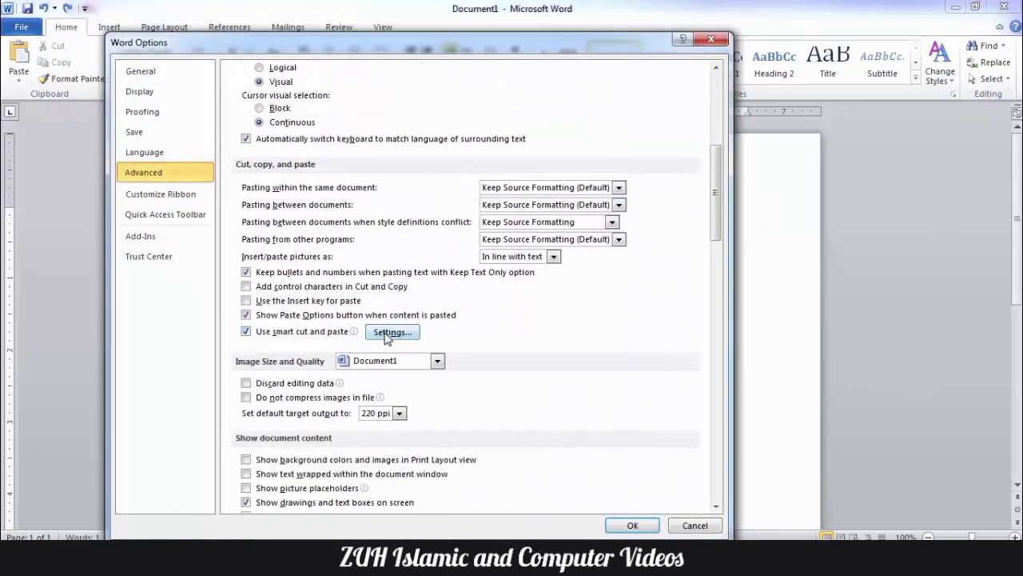
click(385, 331)
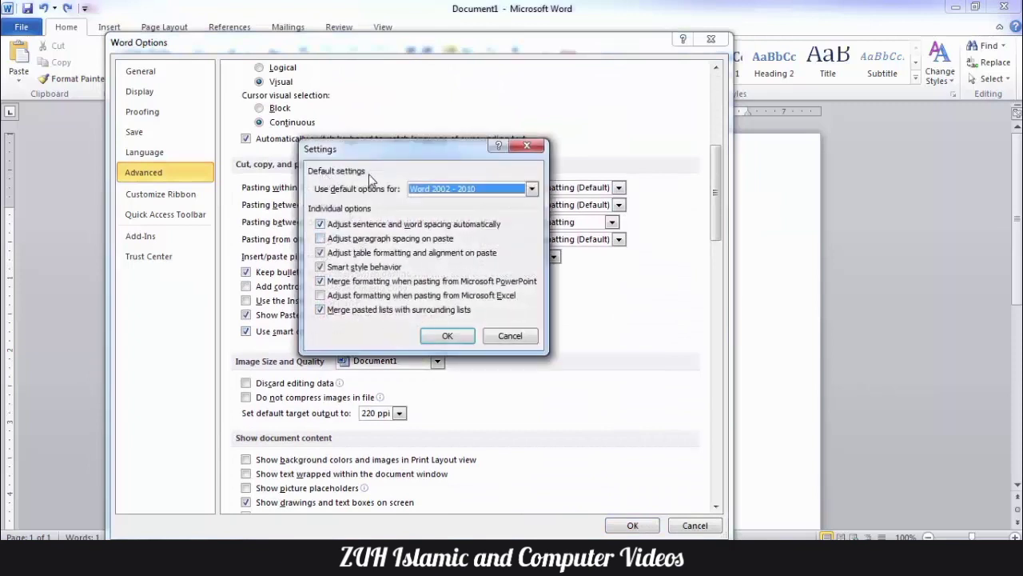
Step: Try the Word 97 - 2000, Custom and Word 2002 - 2010 presets
click(444, 192)
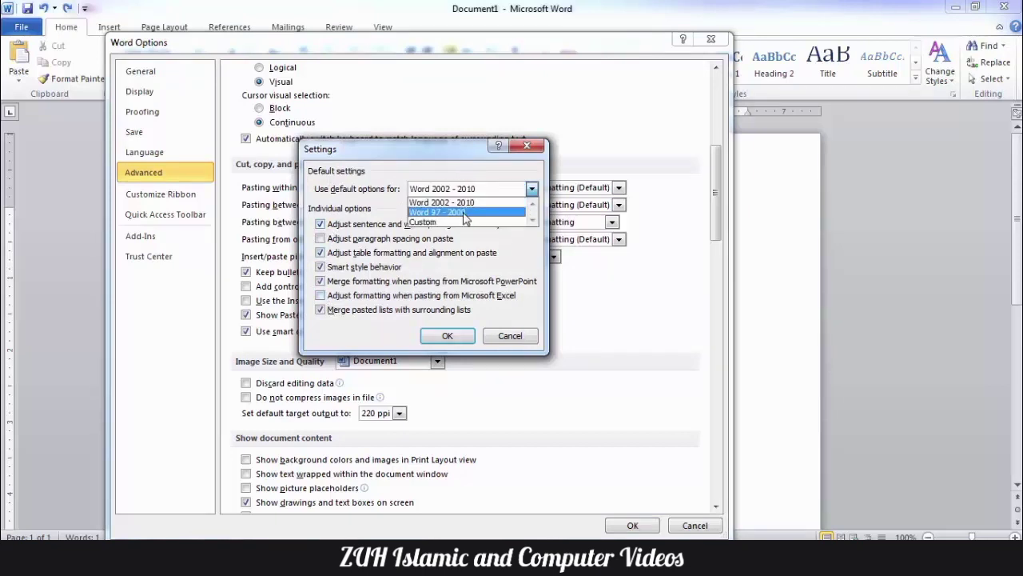
click(466, 213)
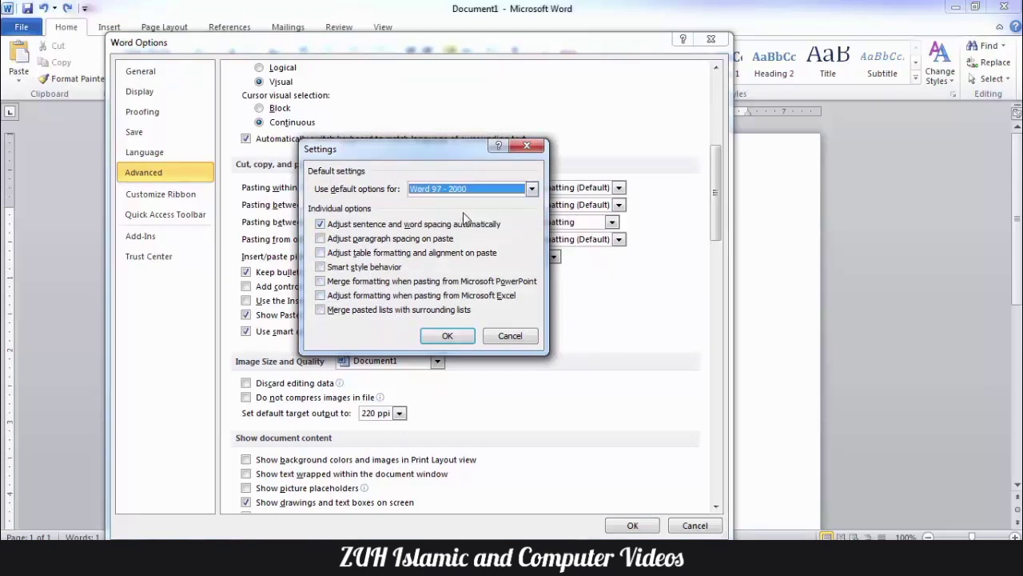
click(425, 193)
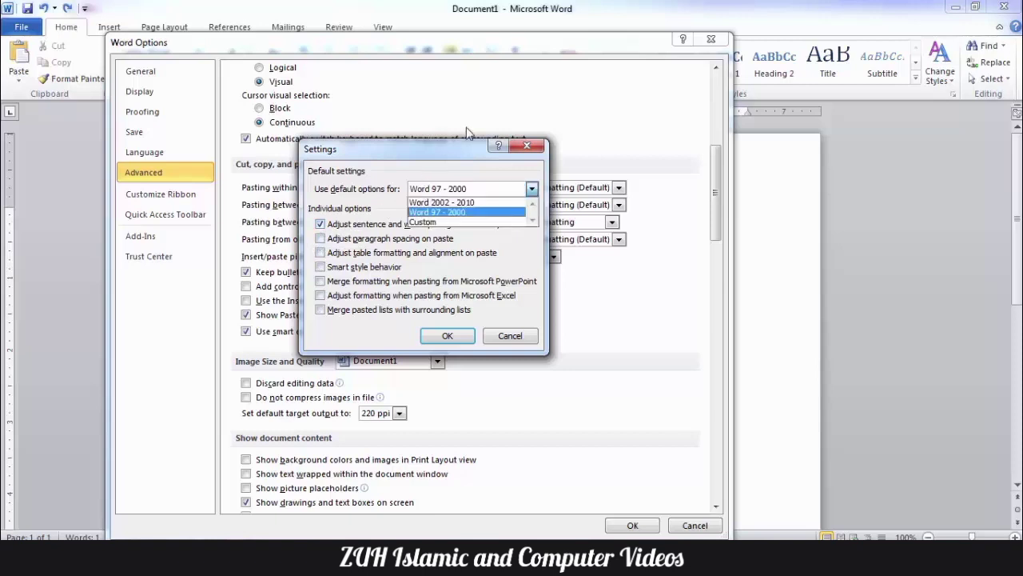
click(460, 223)
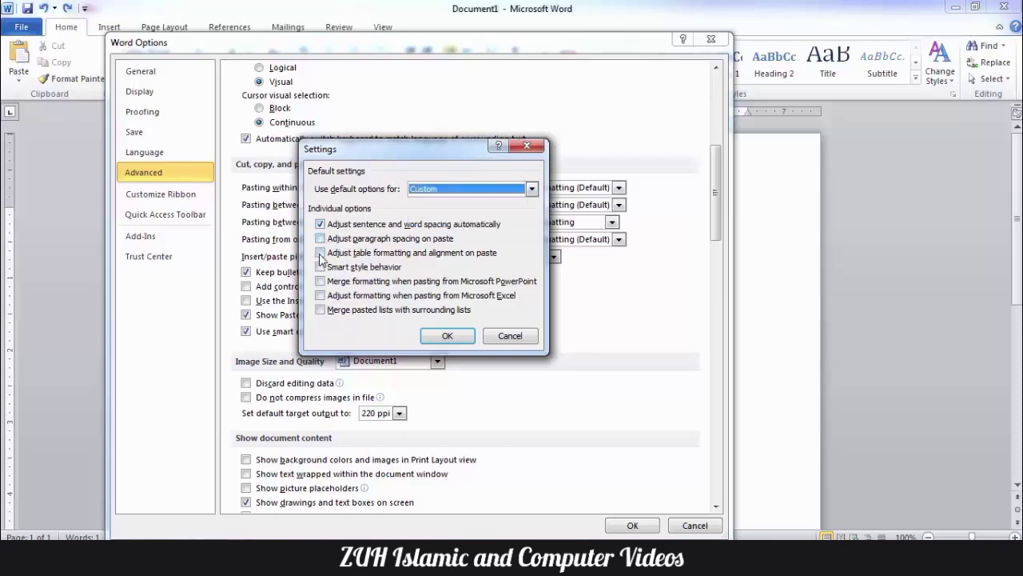
click(447, 189)
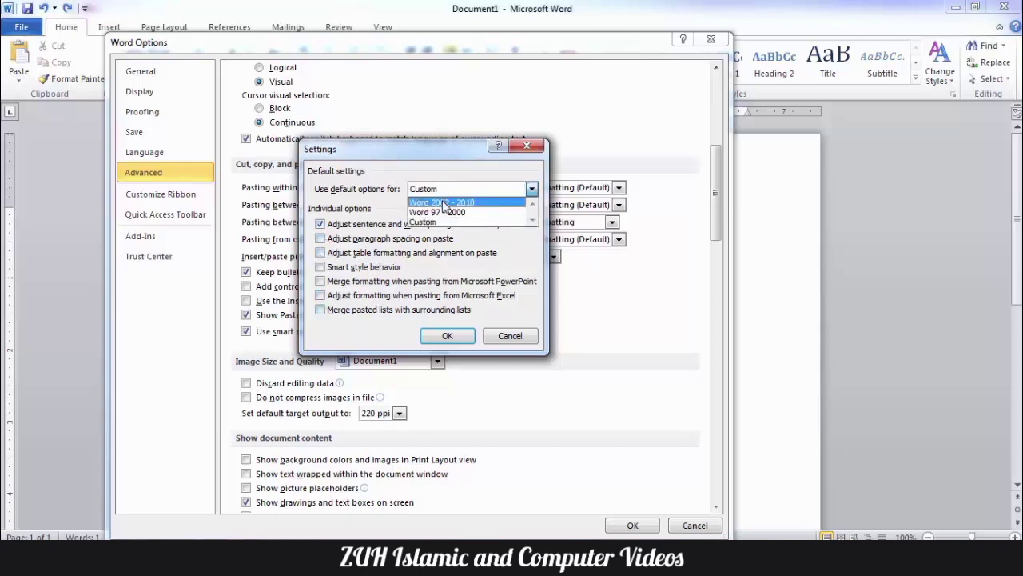
click(444, 203)
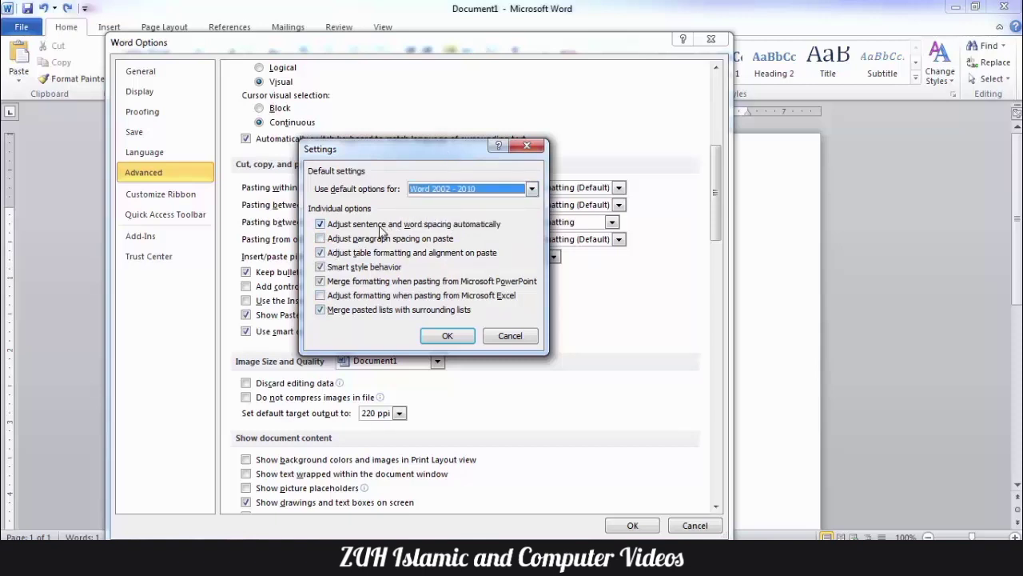
Step: Toggle the sentence/word spacing, paragraph, table, PowerPoint, Excel and list-merging options
click(380, 227)
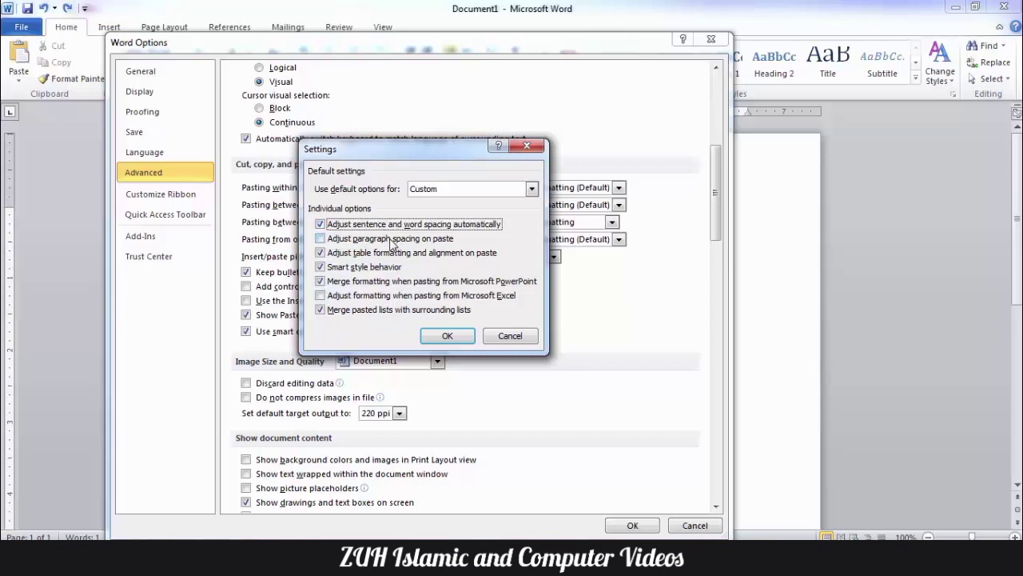
click(392, 240)
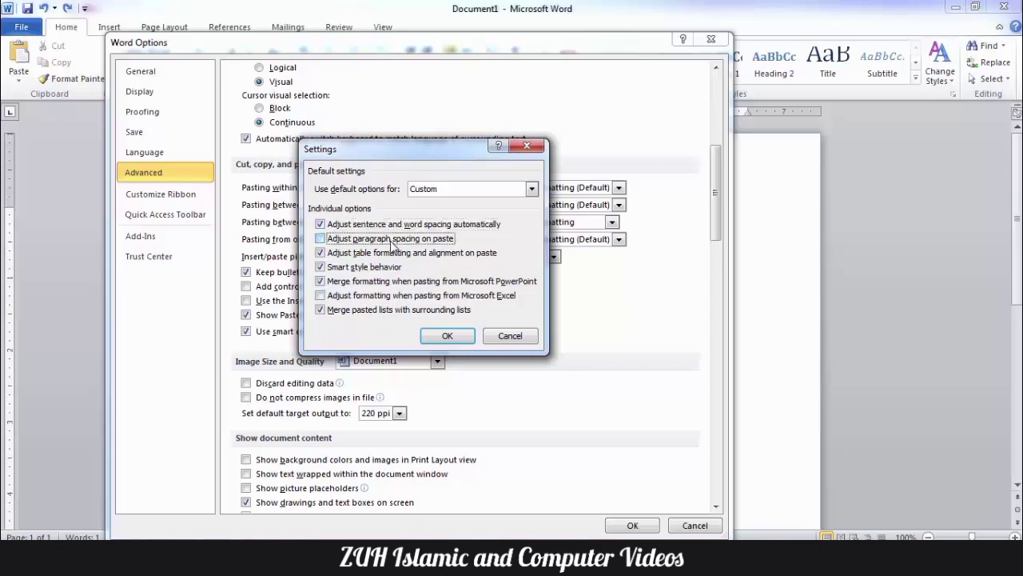
click(391, 254)
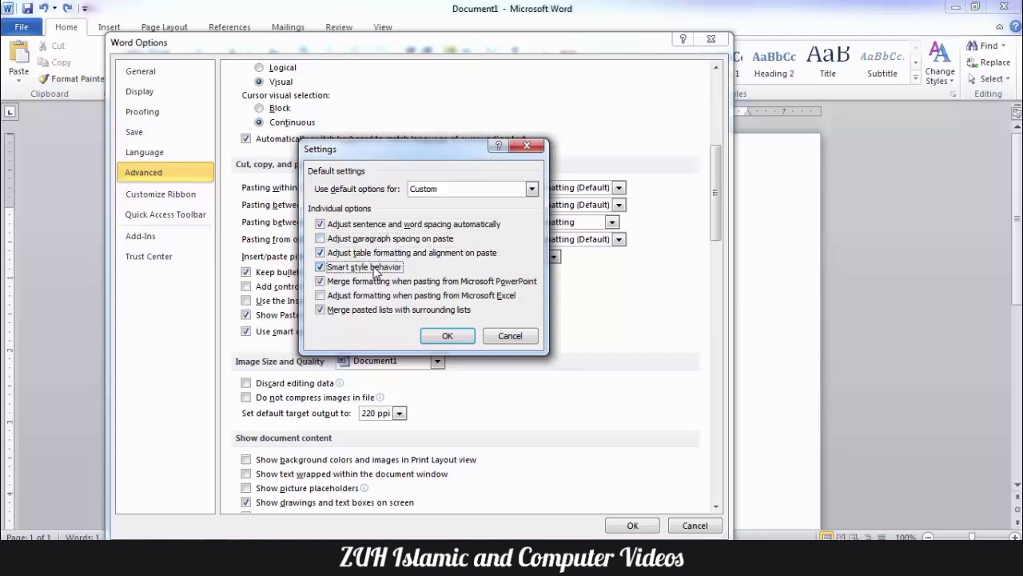
click(369, 284)
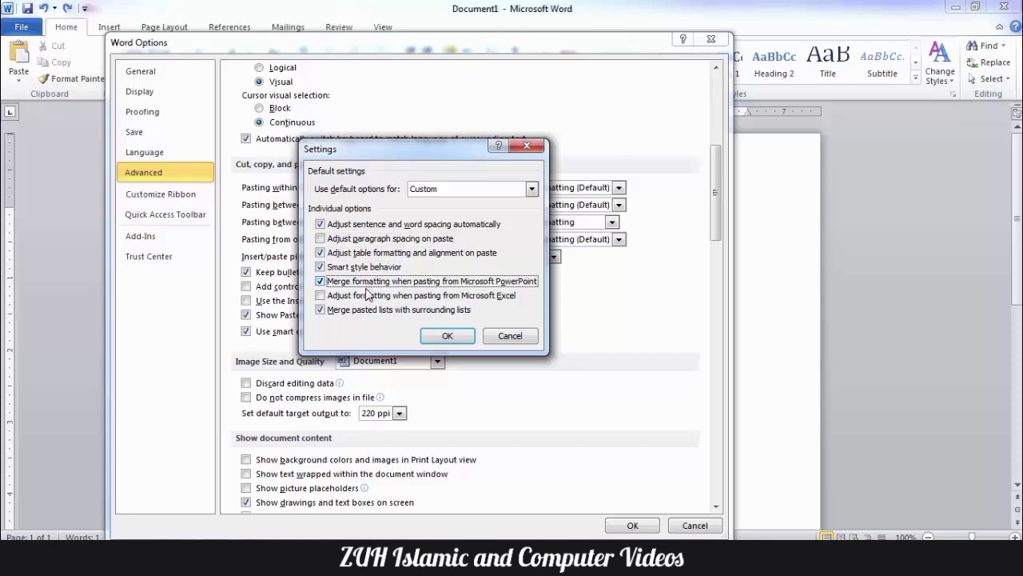
click(368, 296)
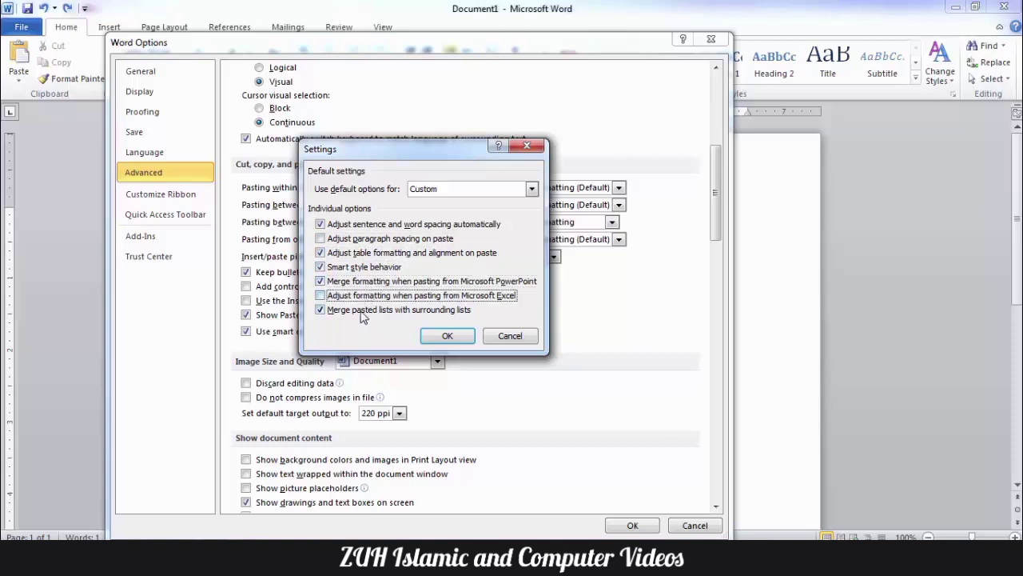
click(361, 314)
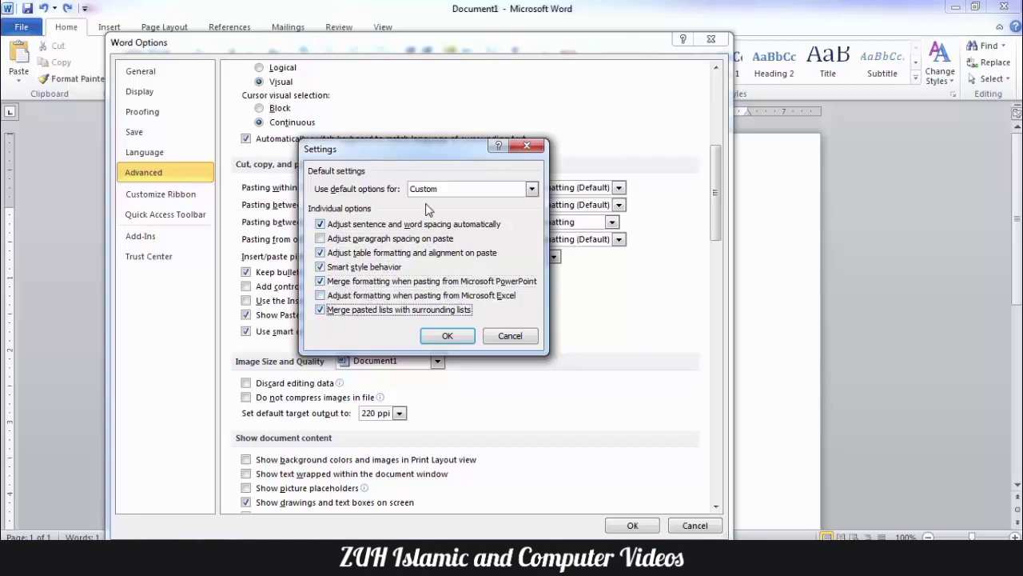
Step: Restore the Word 2002 - 2010 preset and close both dialogs with OK
click(446, 190)
click(459, 202)
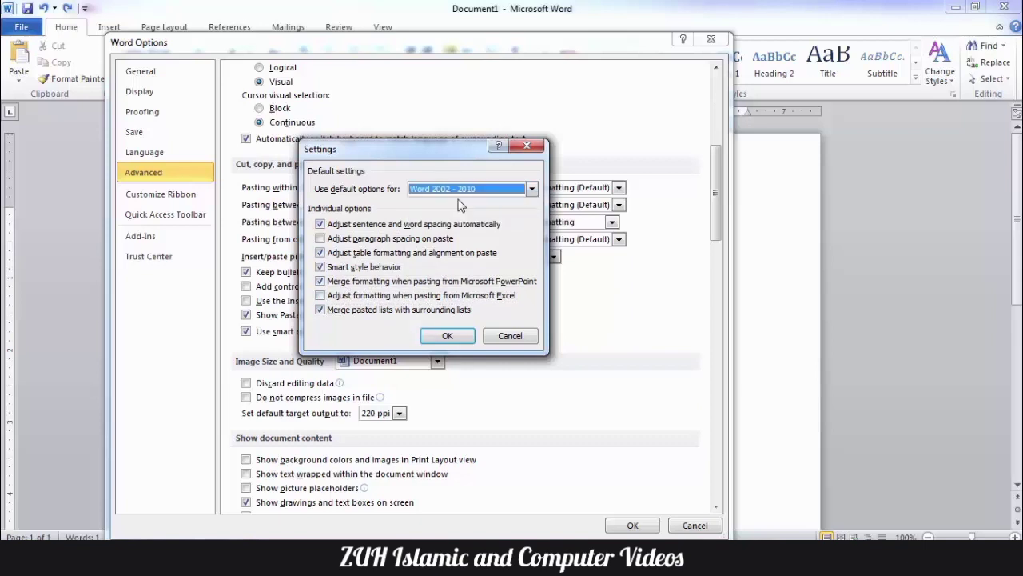
click(448, 335)
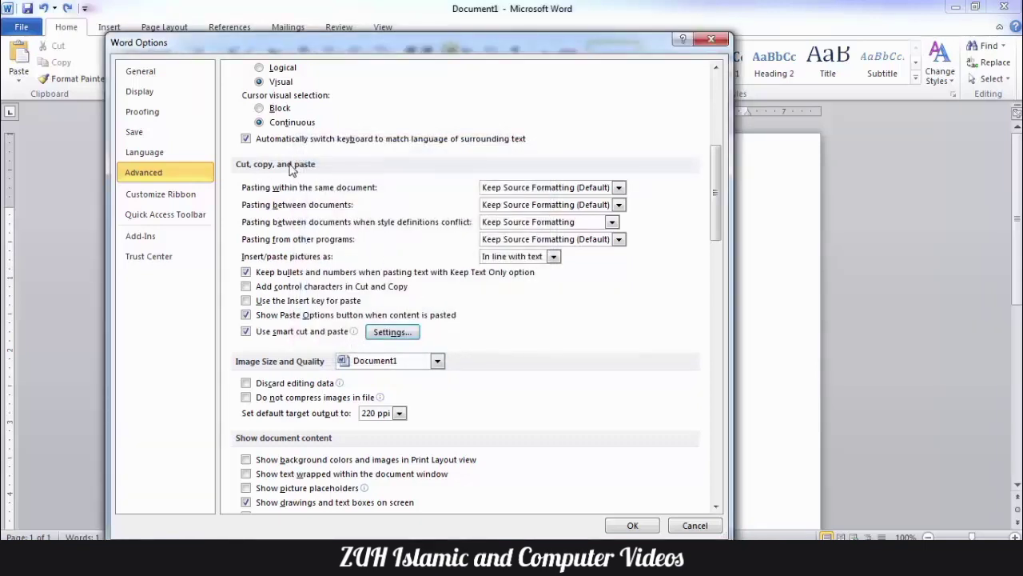
click(633, 525)
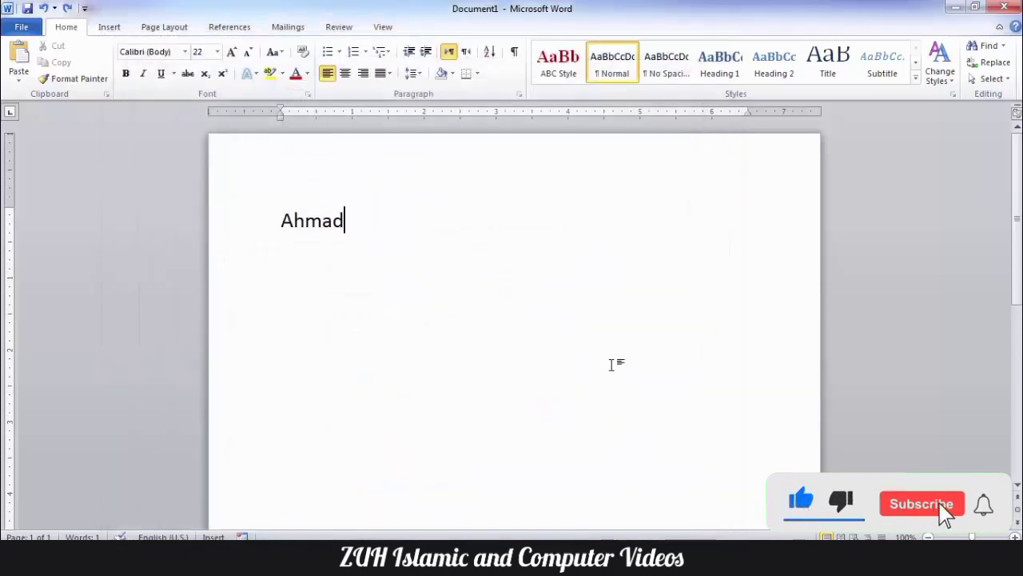